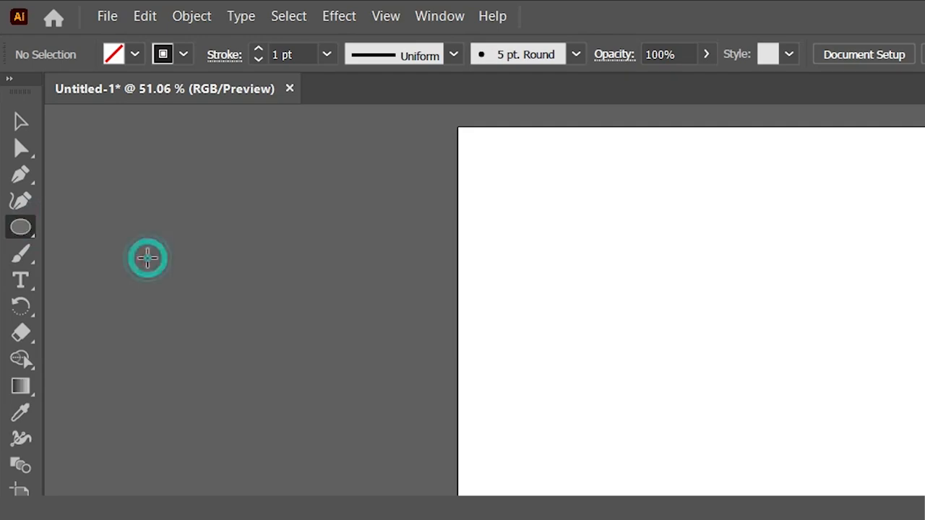
# - Draw a circle about 271 pt wide in the upper part of the artboard and give it a black fill without a stroke
pyautogui.moveTo(357, 188); pyautogui.dragTo(419, 241)
pyautogui.click(13, 68)
pyautogui.moveTo(353, 176); pyautogui.dragTo(391, 189)
pyautogui.click(794, 55)
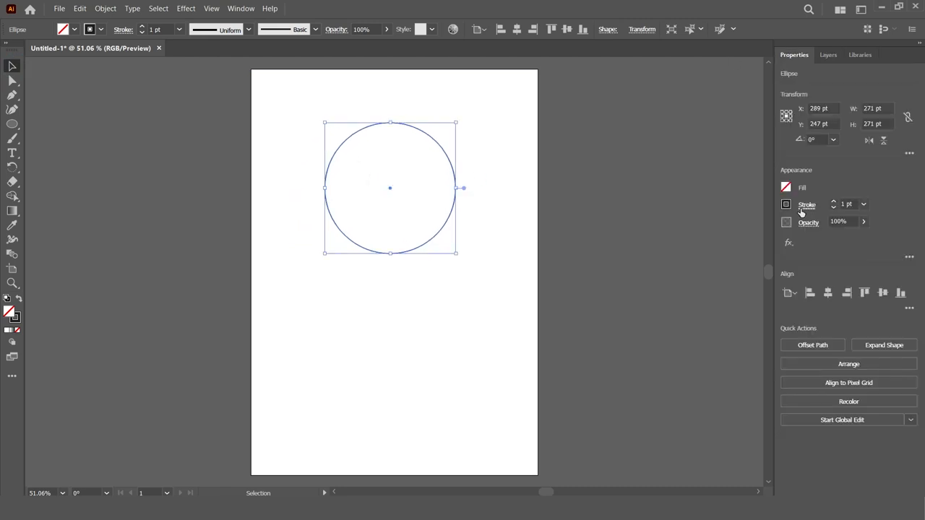
pyautogui.click(18, 298)
pyautogui.click(403, 227)
pyautogui.click(830, 55)
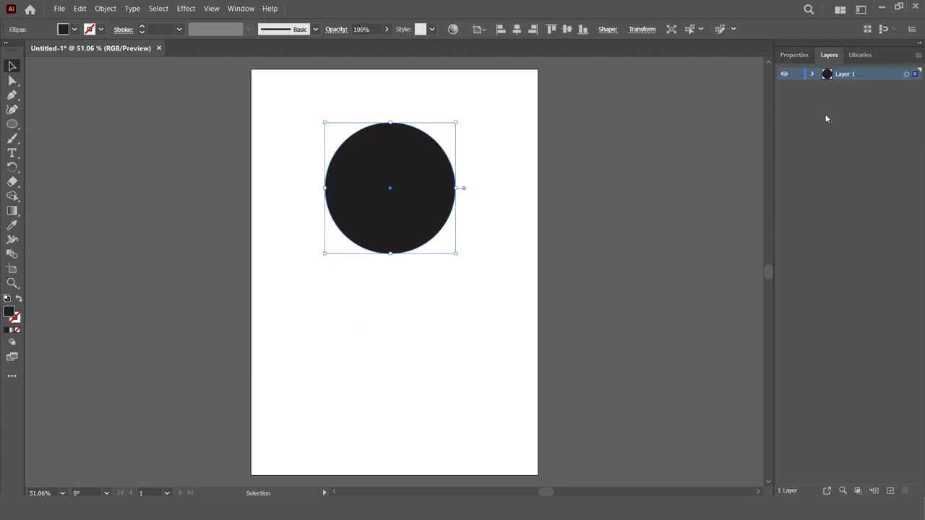
# - Draw a spiky black hair tuft with the Pen tool just above the circle
pyautogui.hotkey('ctrl', 'shift', 'a')
pyautogui.press('p')
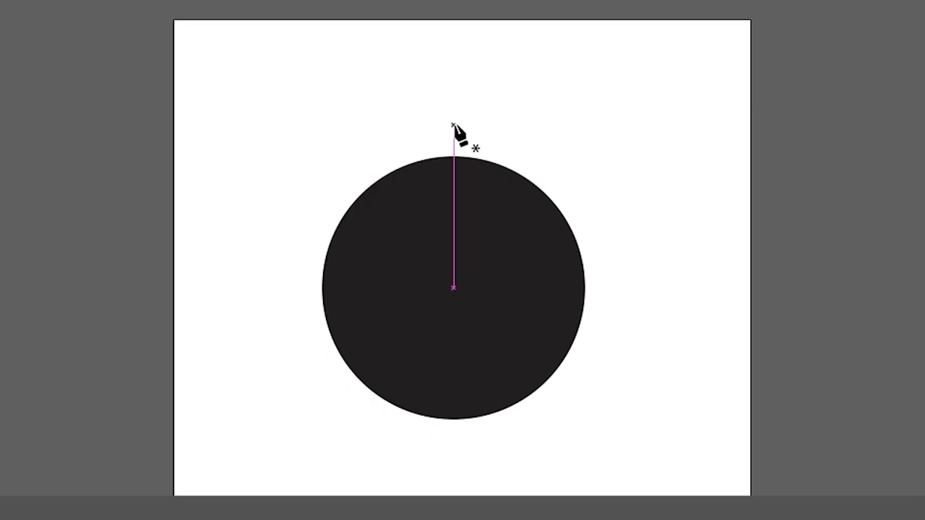
pyautogui.click(453, 125)
pyautogui.moveTo(473, 101); pyautogui.dragTo(476, 83)
pyautogui.moveTo(474, 124); pyautogui.dragTo(511, 167)
pyautogui.hotkey('ctrl', 'z')
pyautogui.click(13, 66)
pyautogui.click(327, 316)
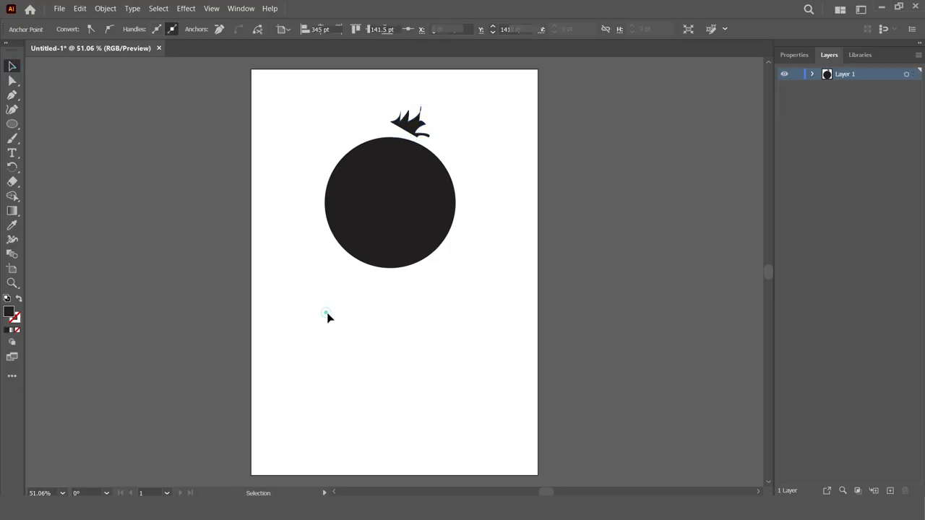
# - Tilt the hair tuft, seat it on top of the circle, and unite both shapes into one silhouette
pyautogui.moveTo(421, 127); pyautogui.dragTo(409, 142)
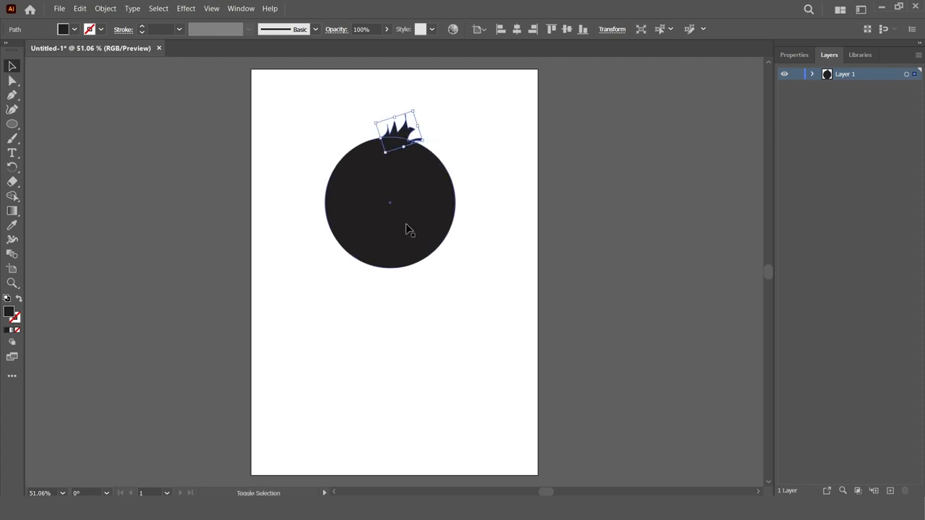
pyautogui.keyDown('shift'); pyautogui.click(407, 227); pyautogui.keyUp('shift')
pyautogui.click(794, 54)
pyautogui.click(730, 382)
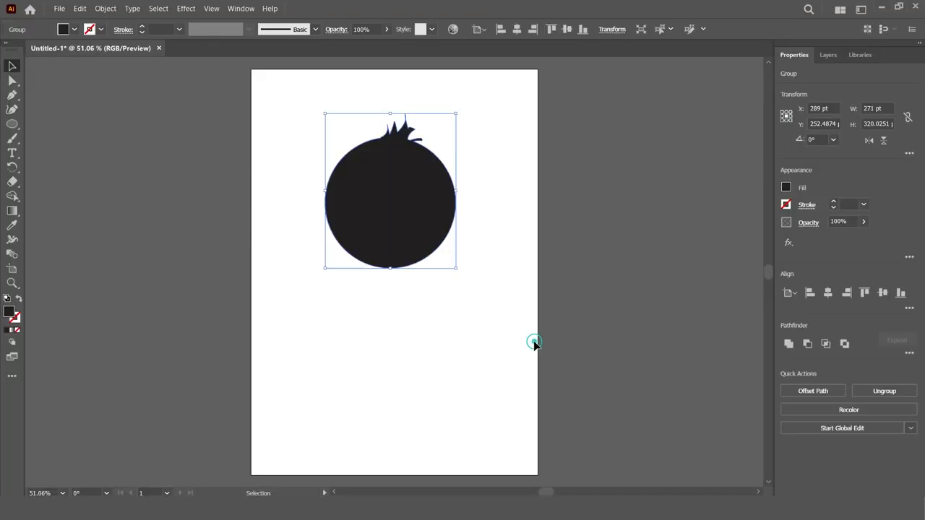
pyautogui.click(355, 384)
# - Remove the separate sliver at the tip of the tallest hair spike
pyautogui.press('z')
pyautogui.moveTo(151, 328); pyautogui.dragTo(148, 67)
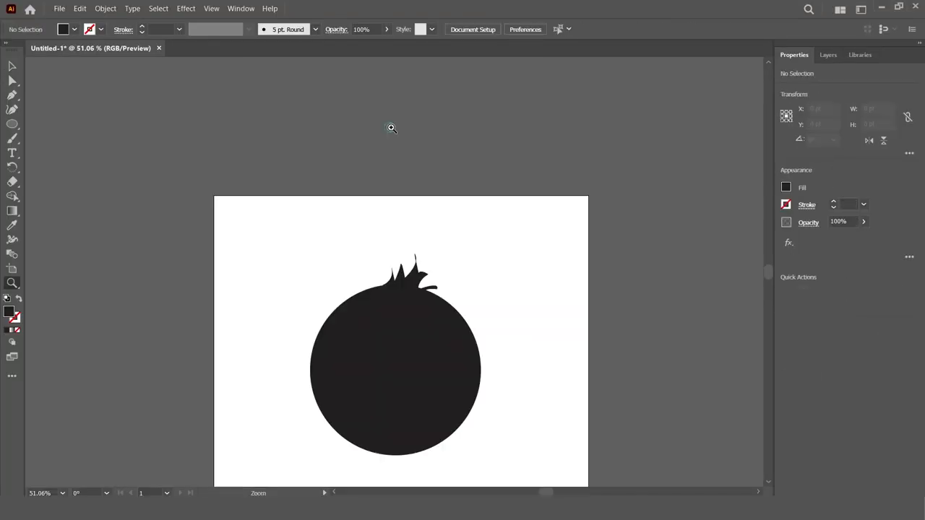
pyautogui.click(442, 330)
pyautogui.click(401, 246)
pyautogui.click(380, 217)
pyautogui.click(12, 80)
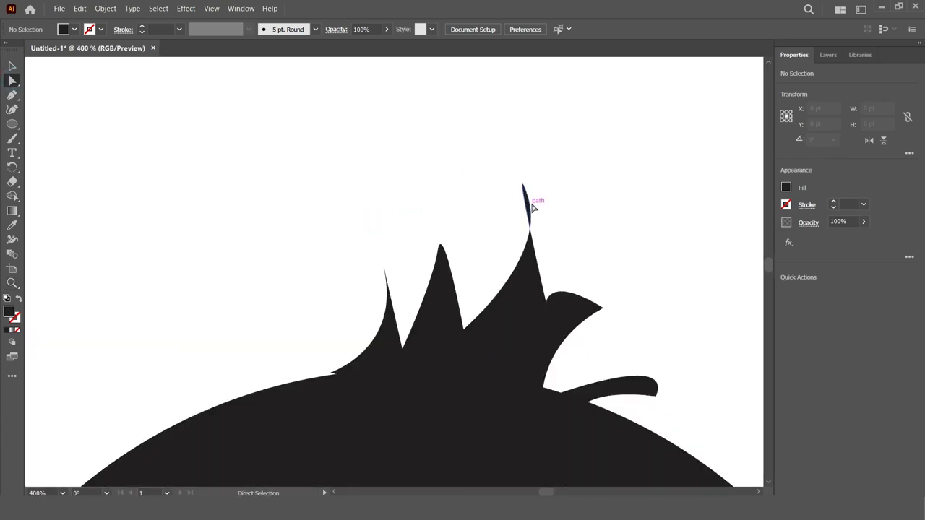
pyautogui.click(528, 205)
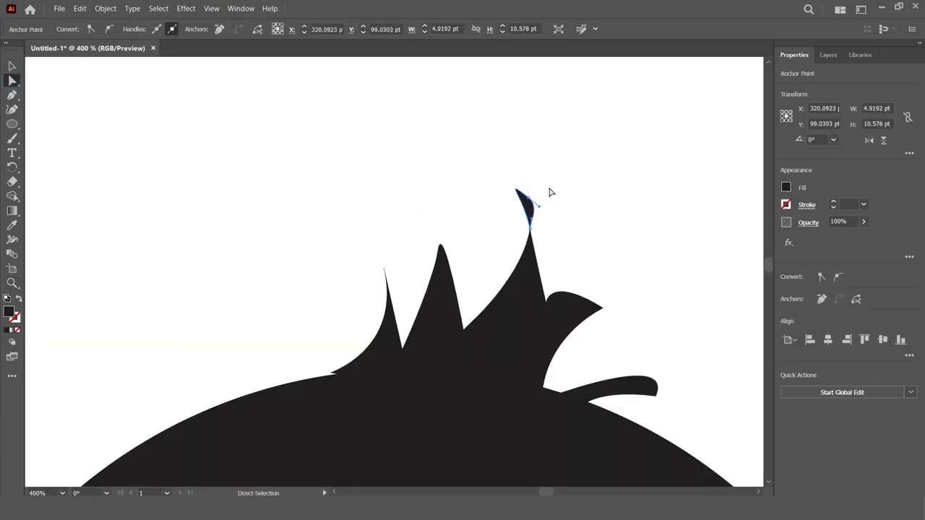
pyautogui.moveTo(530, 221); pyautogui.dragTo(571, 201)
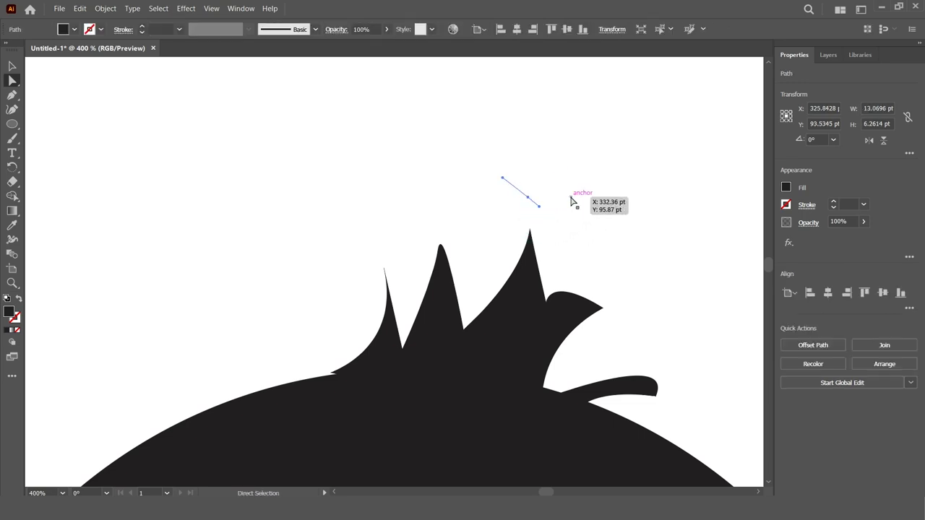
pyautogui.click(556, 213)
# - Smooth the tuft's left base and reshape the lowest right hair strand into a tighter curl by adjusting anchor points
pyautogui.moveTo(337, 380); pyautogui.dragTo(334, 378)
pyautogui.click(326, 302)
pyautogui.click(600, 383)
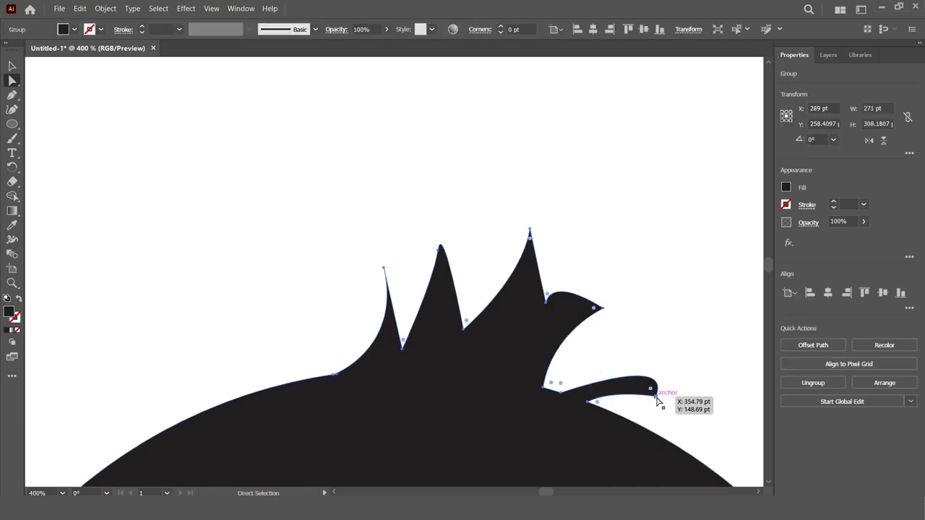
pyautogui.moveTo(657, 397); pyautogui.dragTo(564, 394)
pyautogui.click(599, 379)
pyautogui.click(11, 66)
pyautogui.click(230, 174)
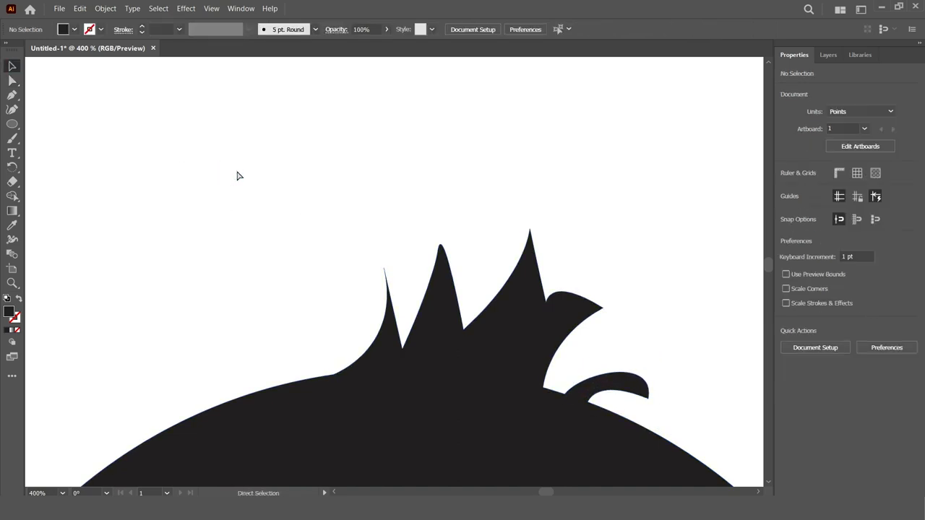
# - Move the head silhouette up and centre it horizontally near the top of the artboard
pyautogui.hotkey('ctrl', '-')
pyautogui.hotkey('ctrl', '-')
pyautogui.hotkey('ctrl', '-')
pyautogui.hotkey('ctrl', '-')
pyautogui.hotkey('ctrl', '-')
pyautogui.hotkey('ctrl', '-')
pyautogui.hotkey('ctrl', '-')
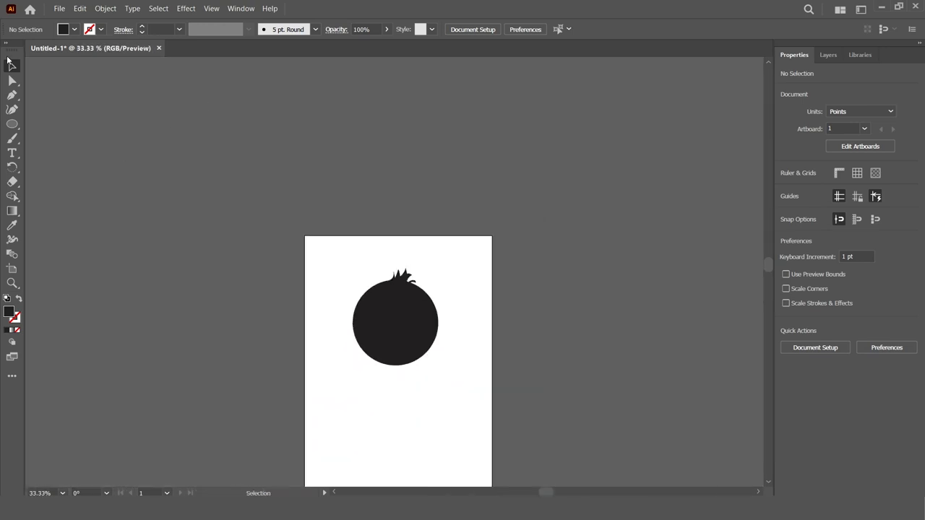
pyautogui.moveTo(415, 355); pyautogui.dragTo(419, 341)
pyautogui.moveTo(430, 409); pyautogui.dragTo(432, 353)
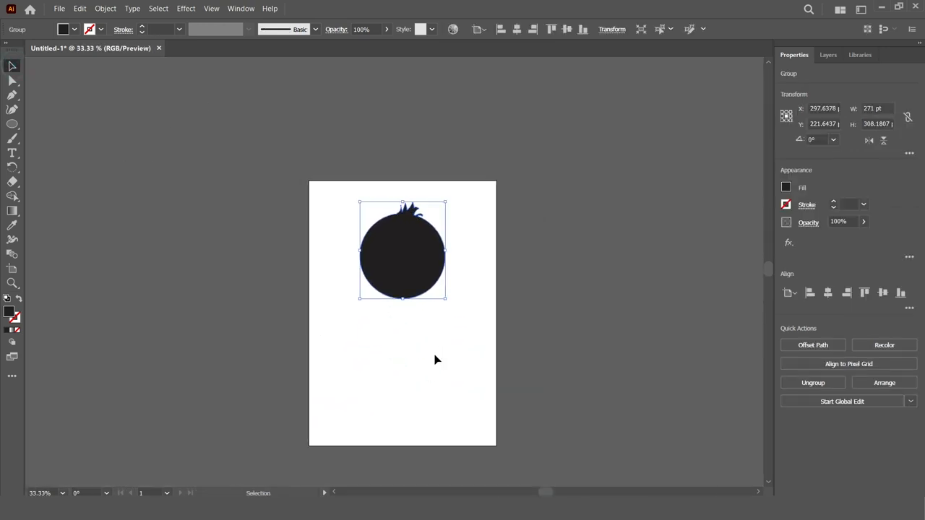
# - Add a new layer and draw a black circle about 273 pt wide on it, placed below the head
pyautogui.click(828, 56)
pyautogui.click(891, 491)
pyautogui.click(12, 124)
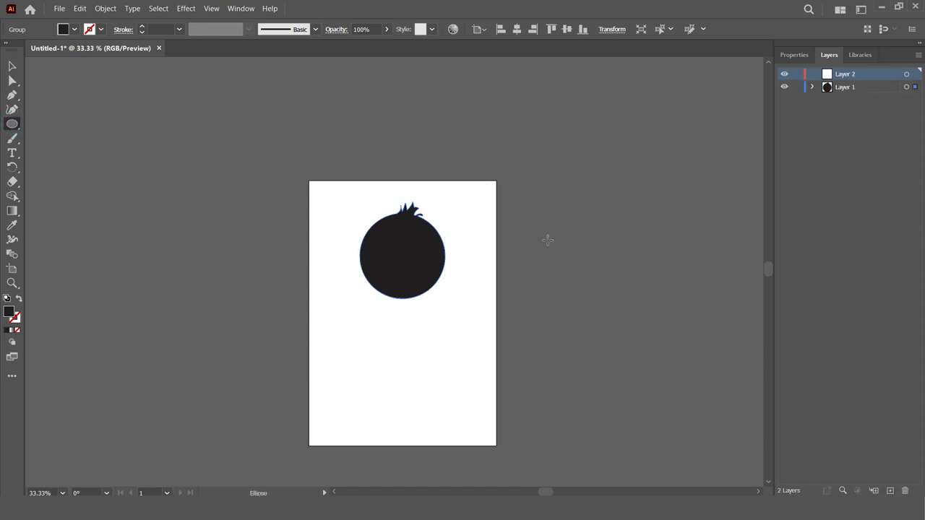
pyautogui.moveTo(372, 365); pyautogui.dragTo(415, 409)
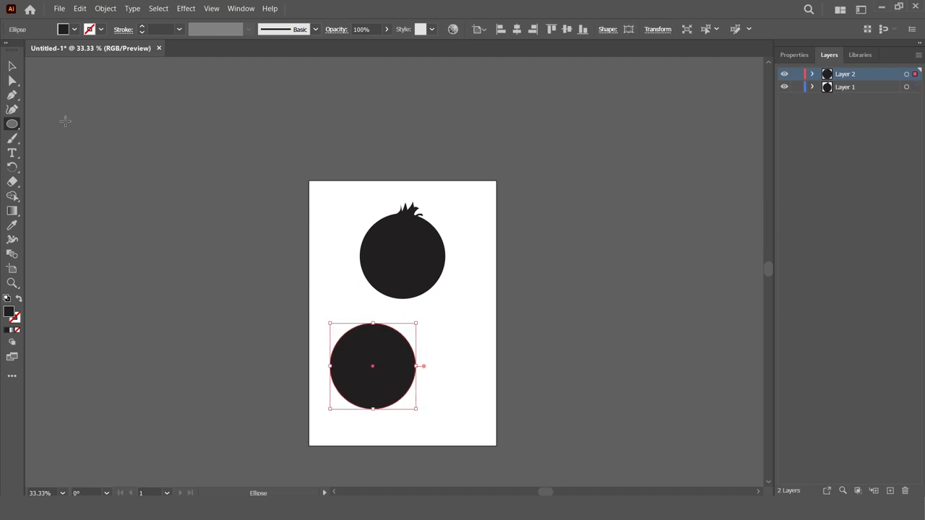
pyautogui.click(12, 66)
pyautogui.moveTo(363, 381); pyautogui.dragTo(396, 404)
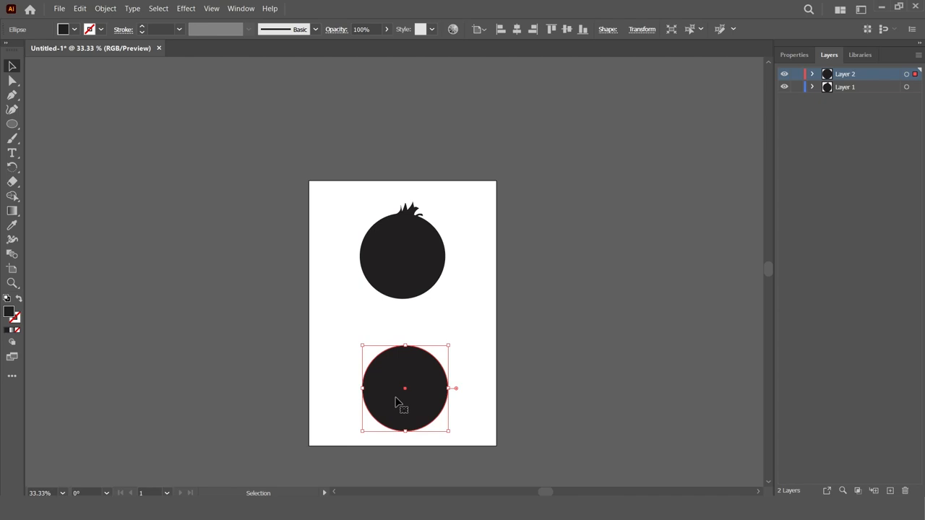
# - Duplicate the lower black circle to its upper left and fill the copy with white
pyautogui.moveTo(420, 400); pyautogui.dragTo(337, 358)
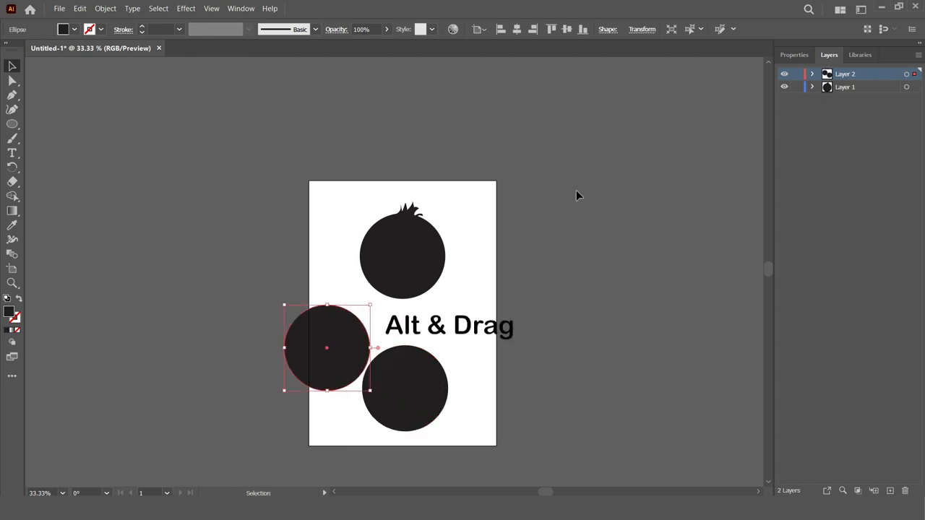
pyautogui.click(794, 55)
pyautogui.click(784, 188)
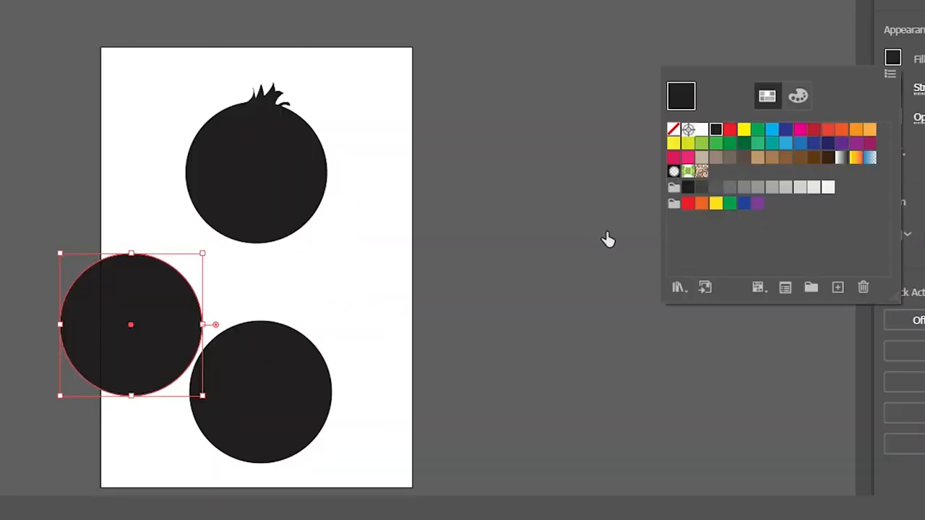
pyautogui.click(699, 129)
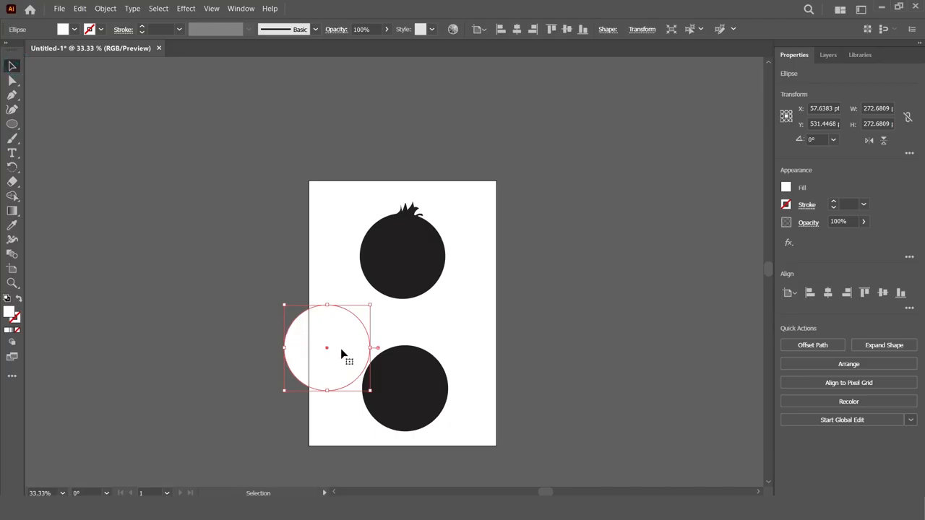
# - Place the white circle over the lower black circle and shrink it to about 240.5 pt, keeping their bottom edges together
pyautogui.moveTo(156, 335); pyautogui.dragTo(281, 380)
pyautogui.moveTo(417, 382); pyautogui.dragTo(419, 394)
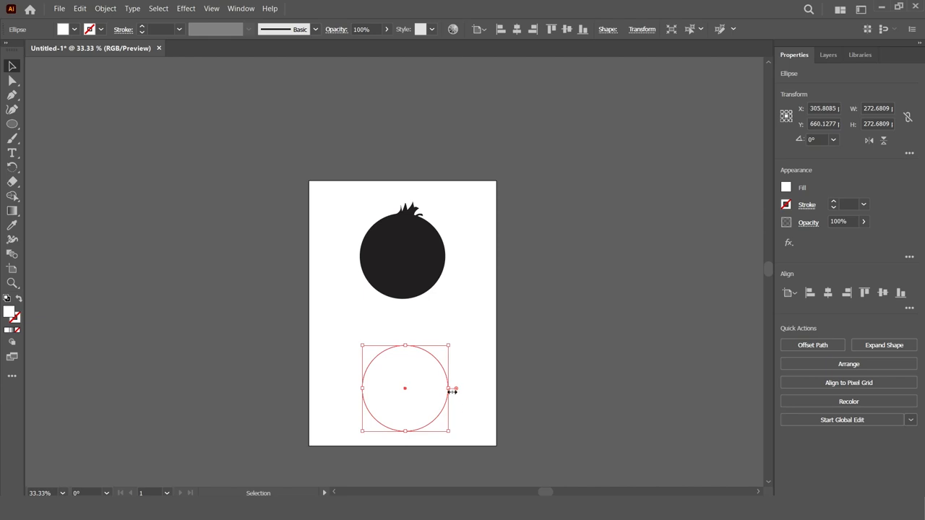
pyautogui.moveTo(452, 350); pyautogui.dragTo(445, 351)
pyautogui.moveTo(406, 393); pyautogui.dragTo(407, 398)
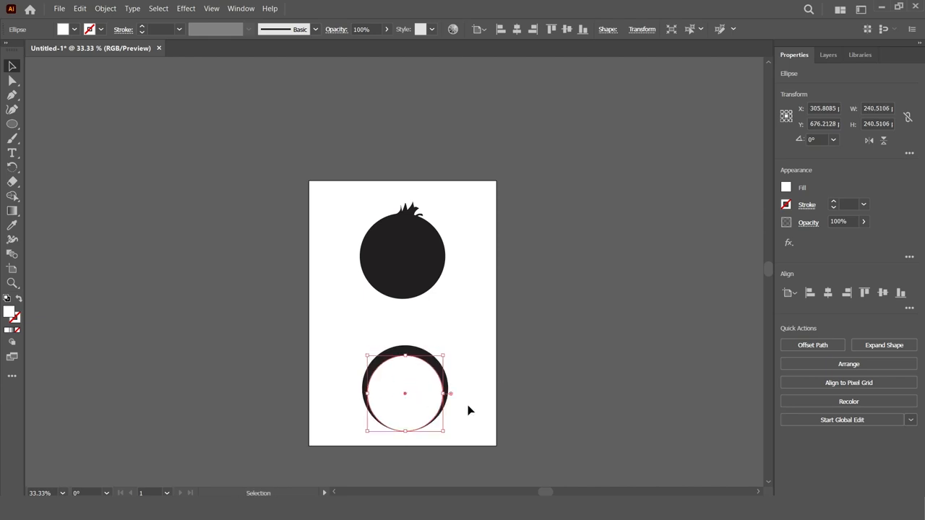
# - Pull the white circle's top anchor point straight down towards the circle's centre
pyautogui.click(496, 348)
pyautogui.press('z')
pyautogui.click(404, 401)
pyautogui.keyDown('alt'); pyautogui.click(353, 256); pyautogui.keyUp('alt')
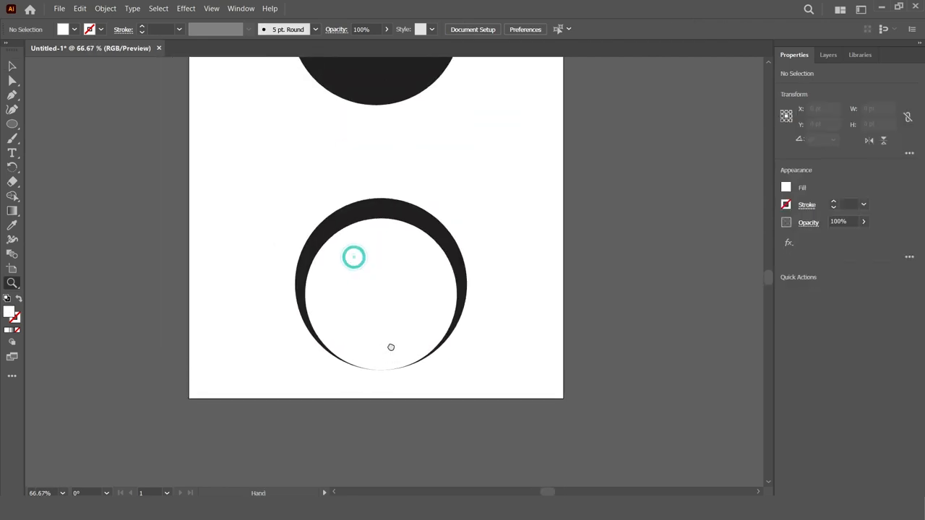
pyautogui.press('v')
pyautogui.click(378, 327)
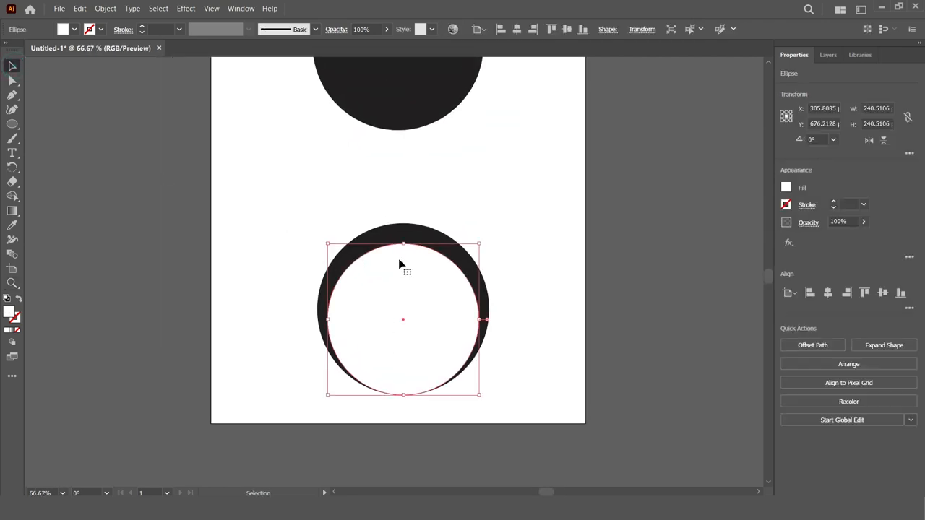
pyautogui.click(11, 81)
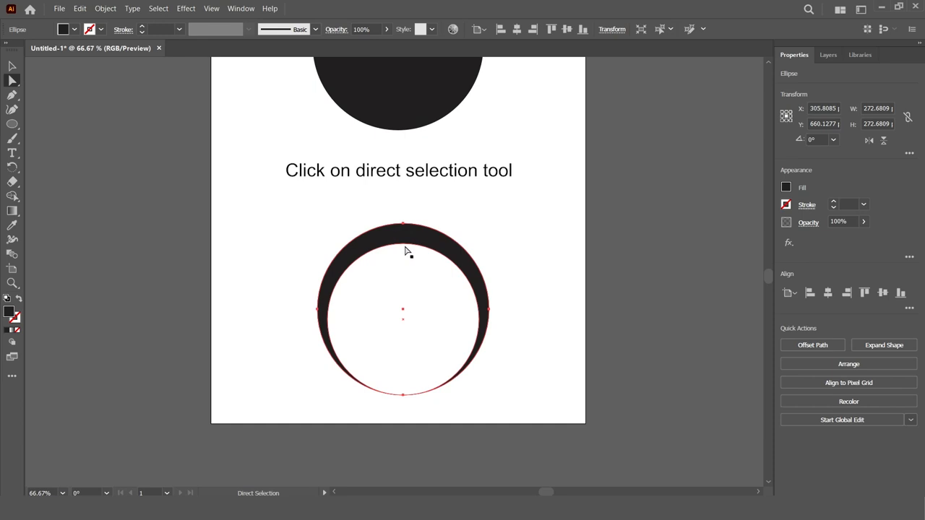
pyautogui.click(405, 247)
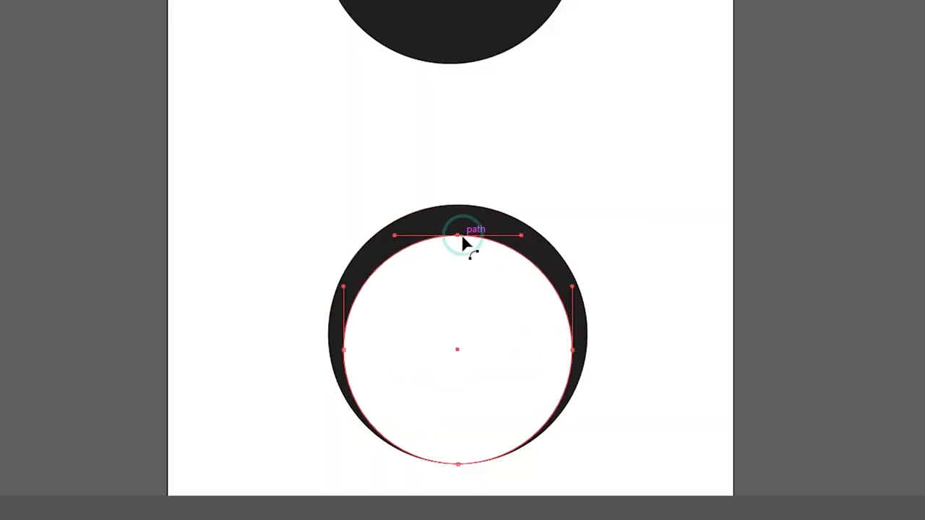
pyautogui.moveTo(405, 247); pyautogui.dragTo(405, 278)
# - Adjust the direction handles of the white shape's middle and right anchors to form two rounded lobes with a pointed dip between them
pyautogui.moveTo(518, 471); pyautogui.dragTo(450, 450)
pyautogui.moveTo(454, 289); pyautogui.dragTo(450, 230)
pyautogui.moveTo(573, 290); pyautogui.dragTo(474, 139)
pyautogui.moveTo(438, 495); pyautogui.dragTo(476, 489)
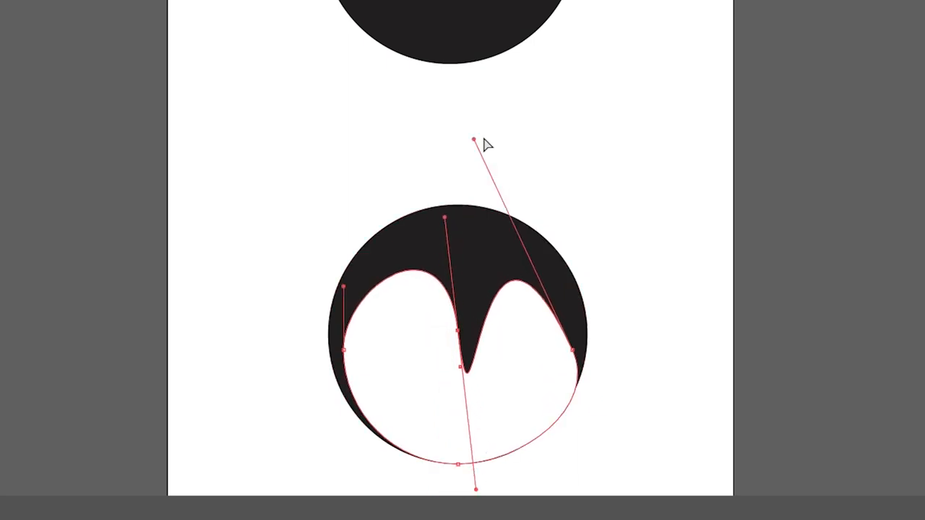
pyautogui.moveTo(474, 142); pyautogui.dragTo(492, 122)
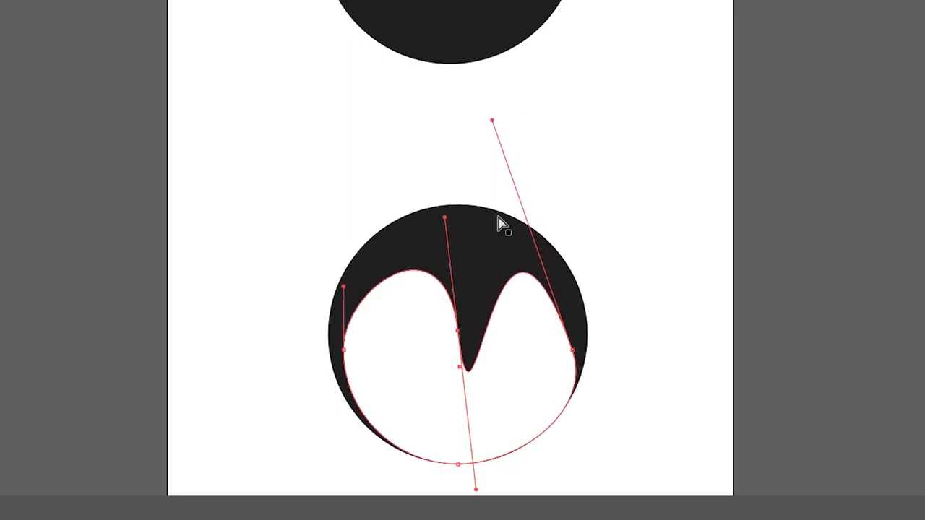
# - Fine-tune the middle, left and right anchors of the white shape so the lobes widen towards the black circle's edges
pyautogui.moveTo(457, 337); pyautogui.dragTo(448, 326)
pyautogui.moveTo(474, 489); pyautogui.dragTo(477, 469)
pyautogui.moveTo(345, 353); pyautogui.dragTo(333, 361)
pyautogui.moveTo(575, 351); pyautogui.dragTo(572, 352)
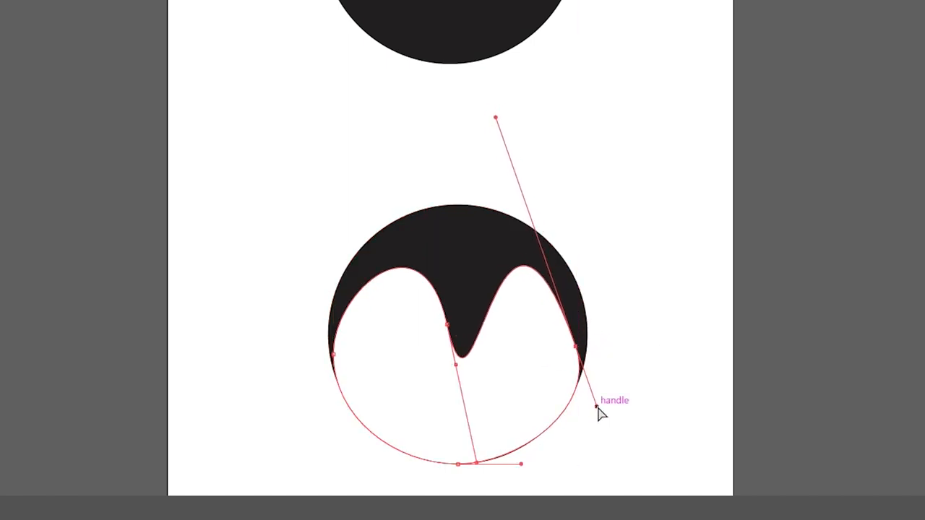
pyautogui.moveTo(593, 403); pyautogui.dragTo(594, 410)
pyautogui.click(638, 285)
# - Move the white face shape up onto the head silhouette with the hair tuft
pyautogui.hotkey('ctrl', '-')
pyautogui.hotkey('ctrl', '-')
pyautogui.moveTo(477, 337); pyautogui.dragTo(470, 143)
pyautogui.click(541, 277)
pyautogui.click(450, 327)
pyautogui.click(549, 170)
pyautogui.click(458, 107)
# - Select the white face shape together with the head silhouette and align their bottom edges
pyautogui.click(393, 336)
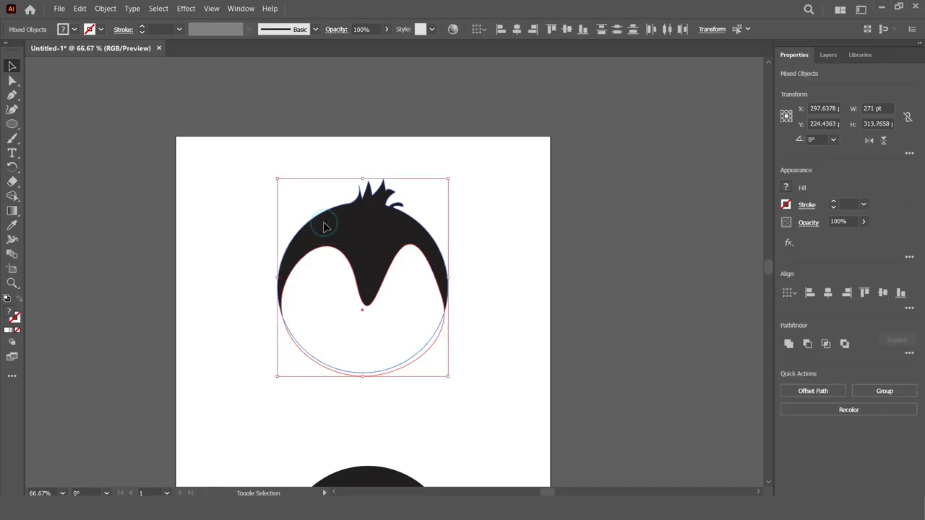
pyautogui.click(900, 293)
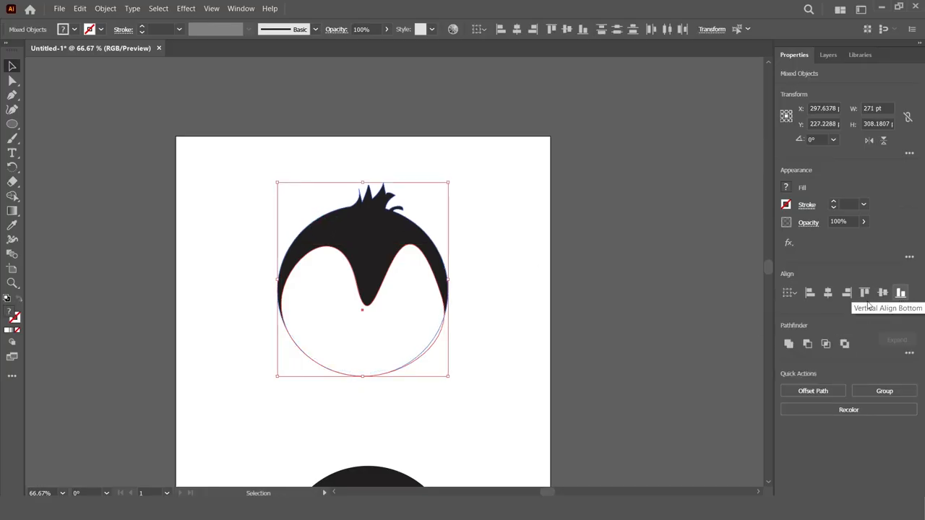
pyautogui.click(547, 355)
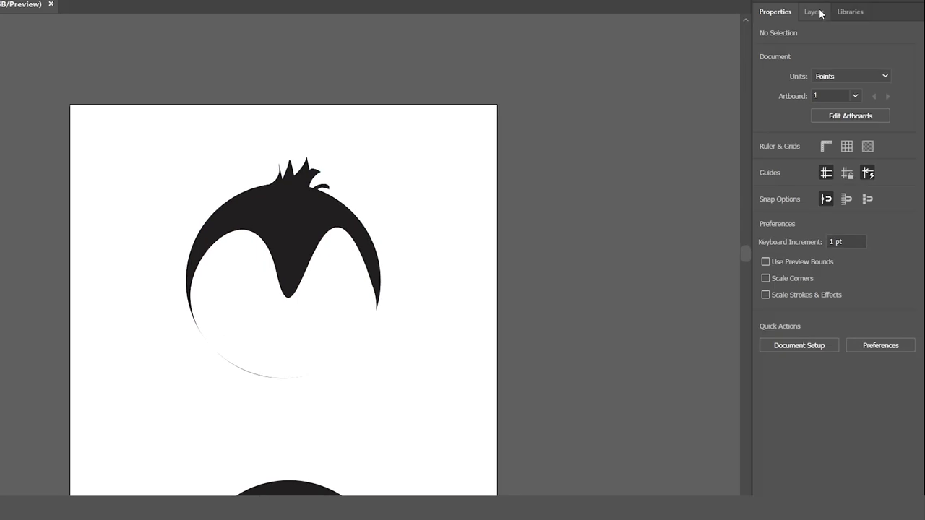
# - Rename Layer 2 as "Inside Face" and Layer 1 as "Outer Face"
pyautogui.click(815, 12)
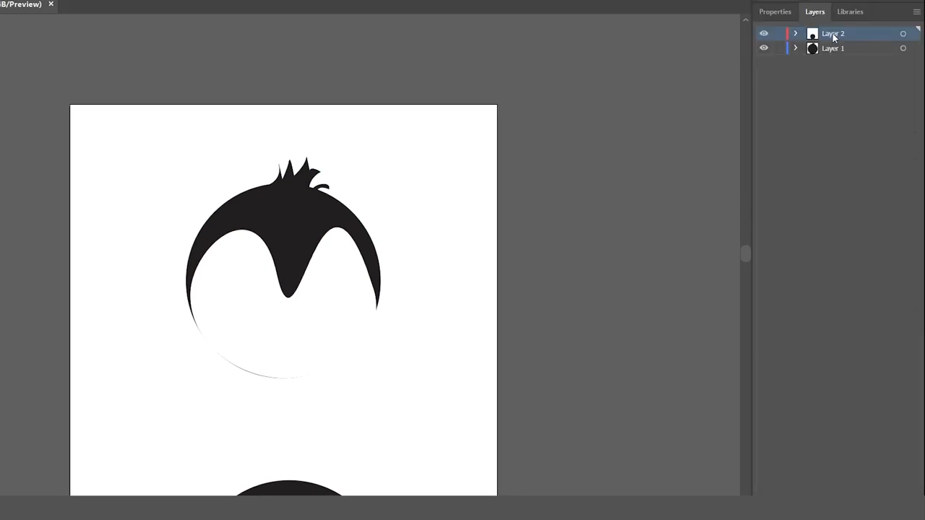
pyautogui.doubleClick(834, 35)
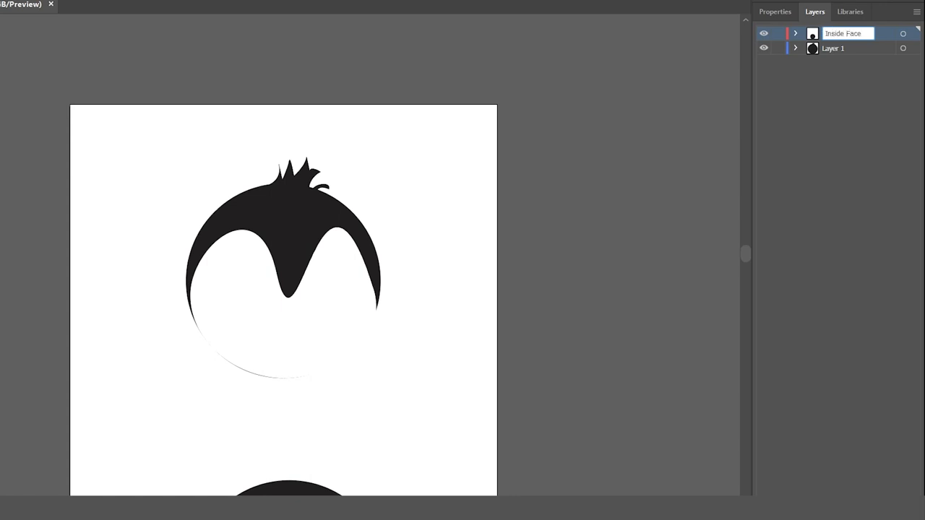
pyautogui.press('Return')
pyautogui.doubleClick(838, 48)
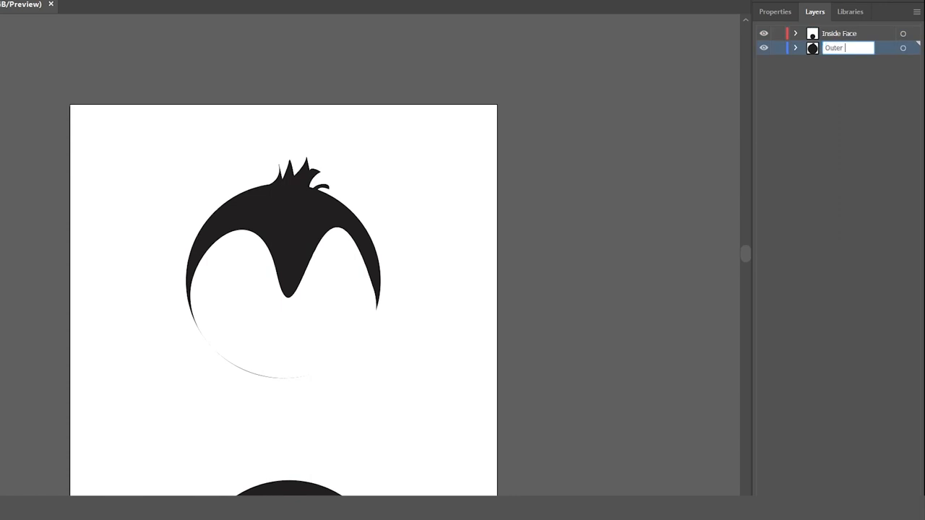
pyautogui.press('Return')
# - Add a new layer above the Inside Face layer and name it "Eyes"
pyautogui.click(847, 37)
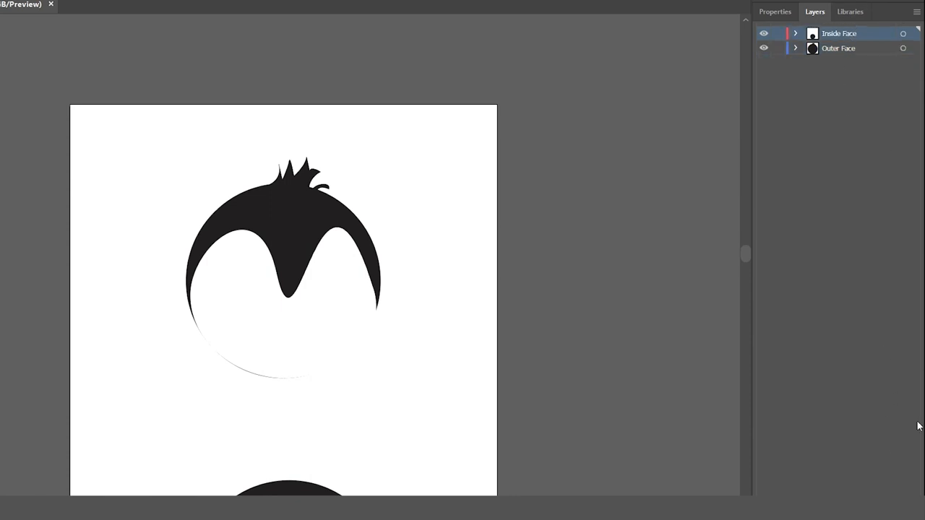
pyautogui.click(884, 509)
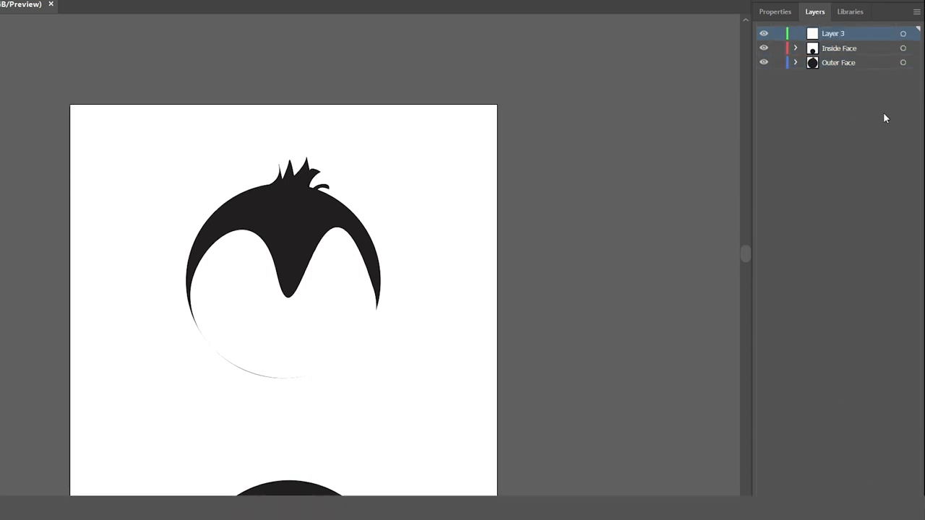
pyautogui.doubleClick(830, 36)
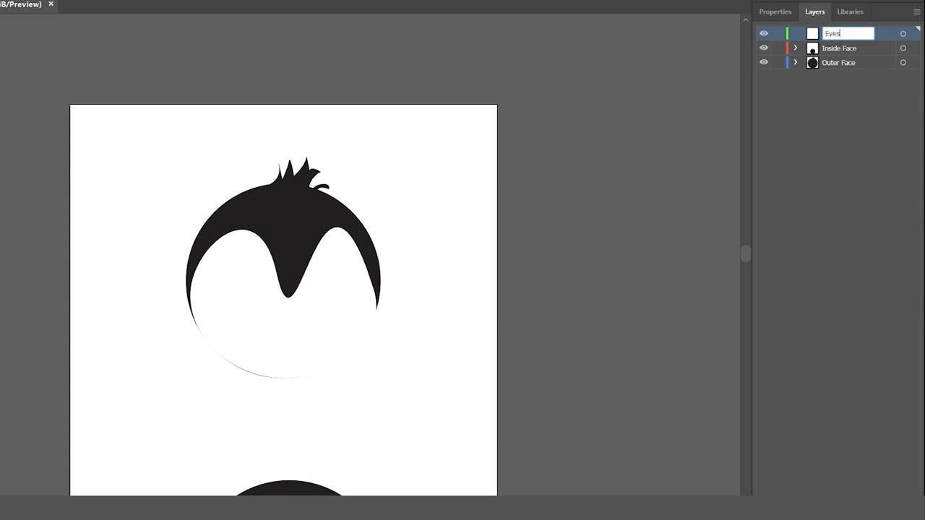
pyautogui.click(88, 197)
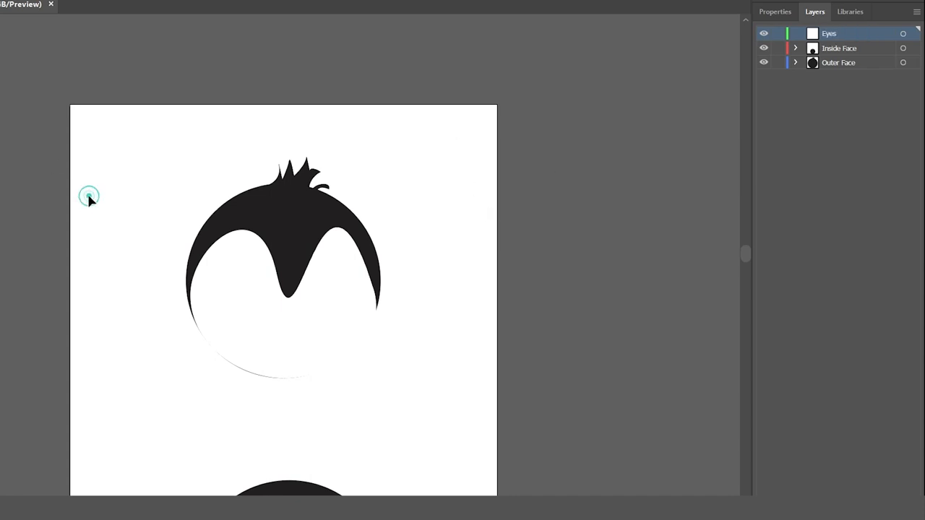
# - Draw an upright ellipse about 60 by 81 pt for the eye and place it inside the white face's left lobe
pyautogui.press('l')
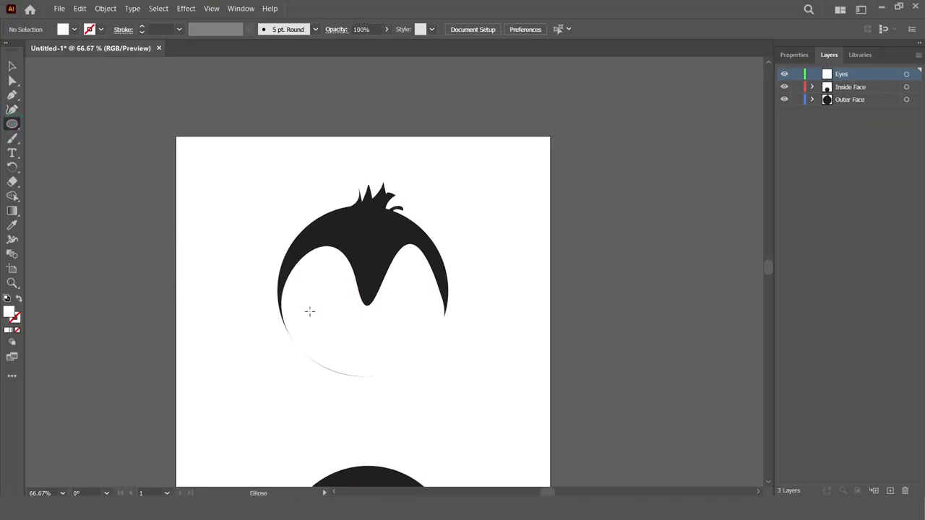
pyautogui.moveTo(308, 297); pyautogui.dragTo(324, 314)
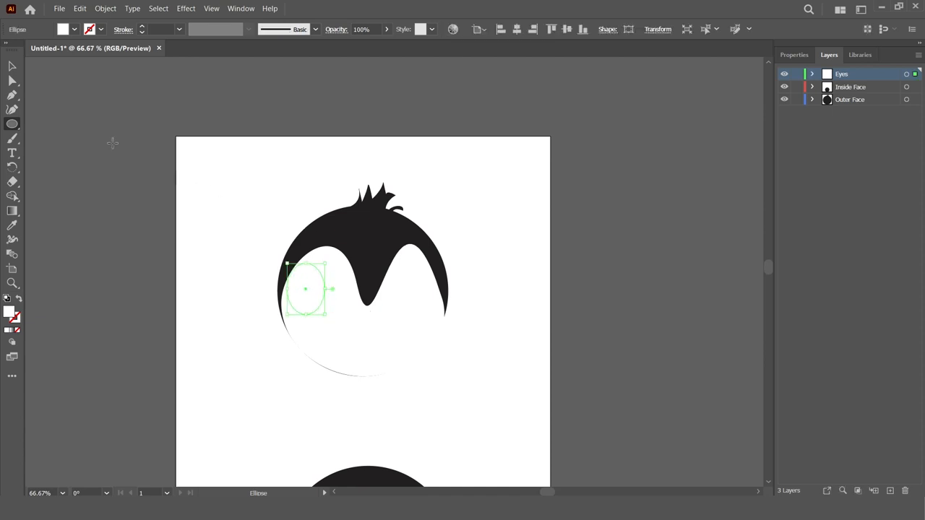
pyautogui.click(11, 66)
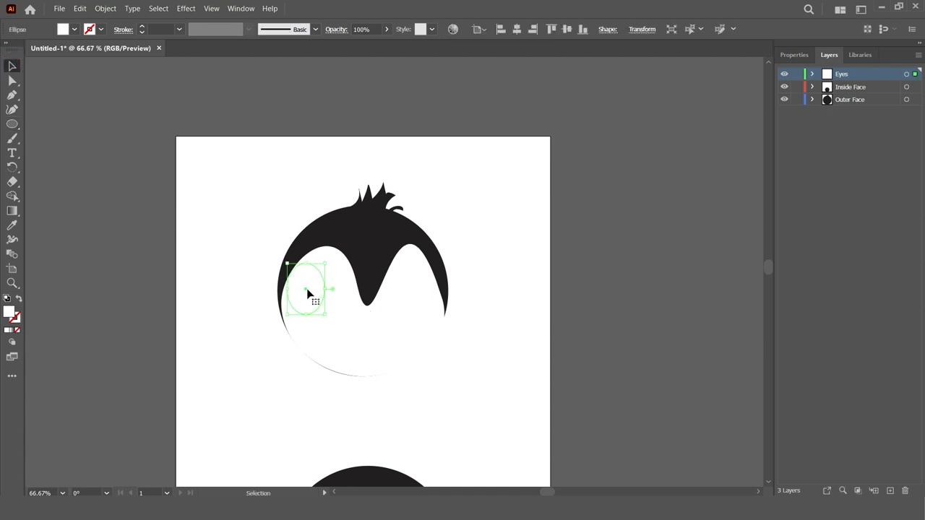
pyautogui.moveTo(307, 293); pyautogui.dragTo(322, 312)
# - Give the eye ellipse a black stroke and shift it up about 5 pt
pyautogui.click(794, 57)
pyautogui.click(786, 205)
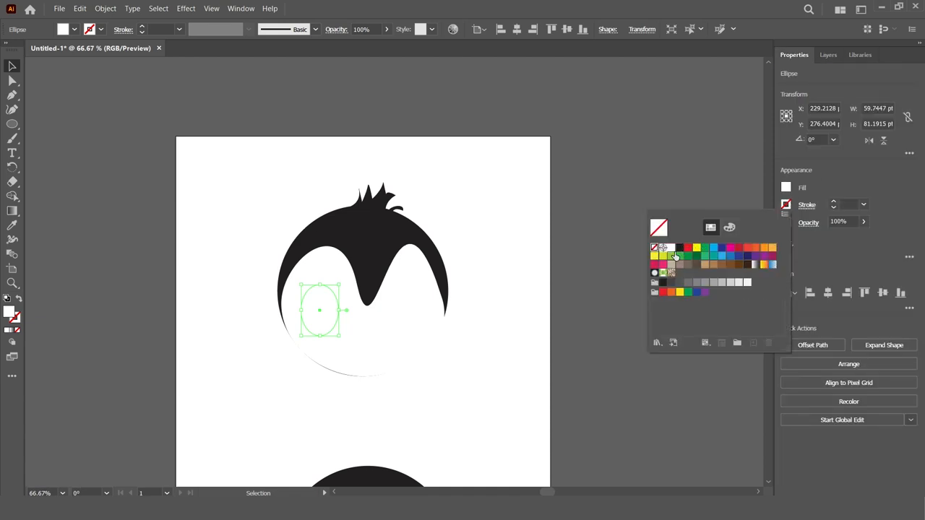
pyautogui.click(665, 283)
pyautogui.click(581, 389)
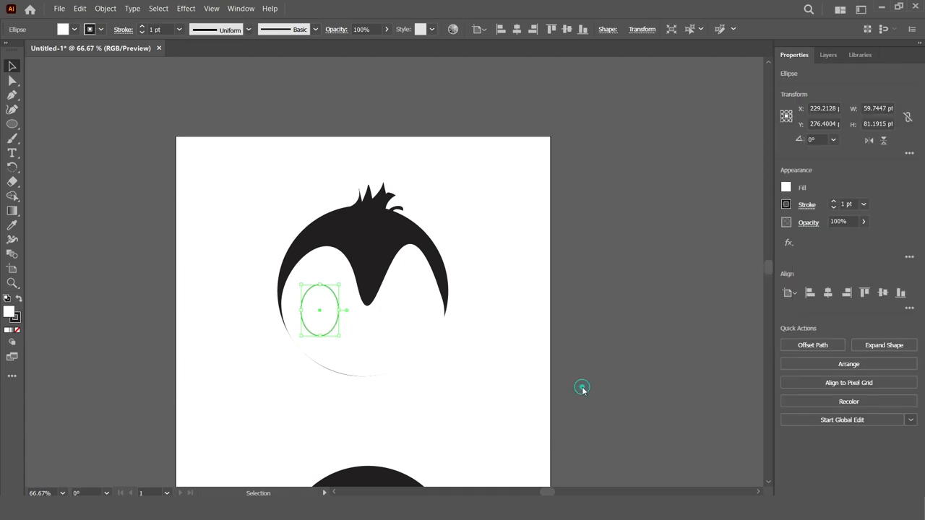
pyautogui.click(167, 212)
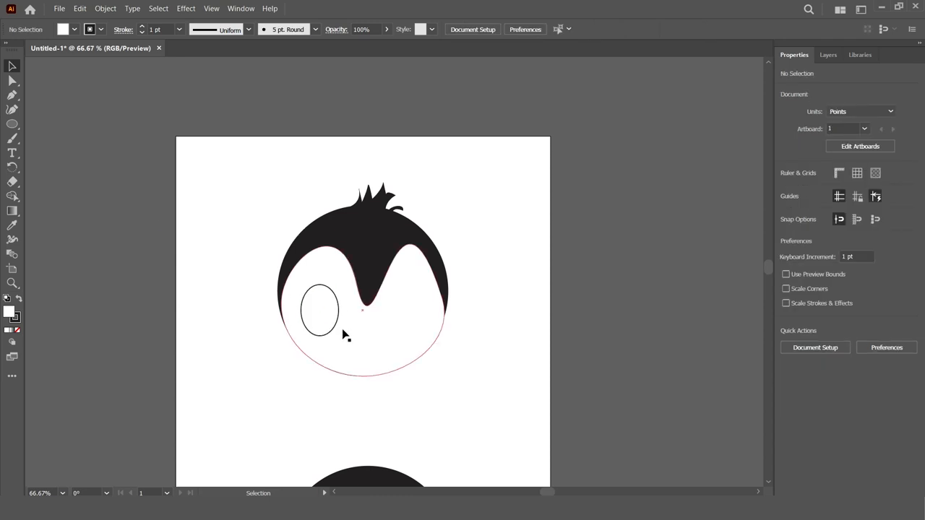
pyautogui.moveTo(335, 322); pyautogui.dragTo(336, 319)
# - Paste a copy of the eye ellipse in front and shrink it towards its lower-right corner to about 51 by 70 pt
pyautogui.press('z')
pyautogui.click(397, 286)
pyautogui.moveTo(459, 283); pyautogui.dragTo(448, 330)
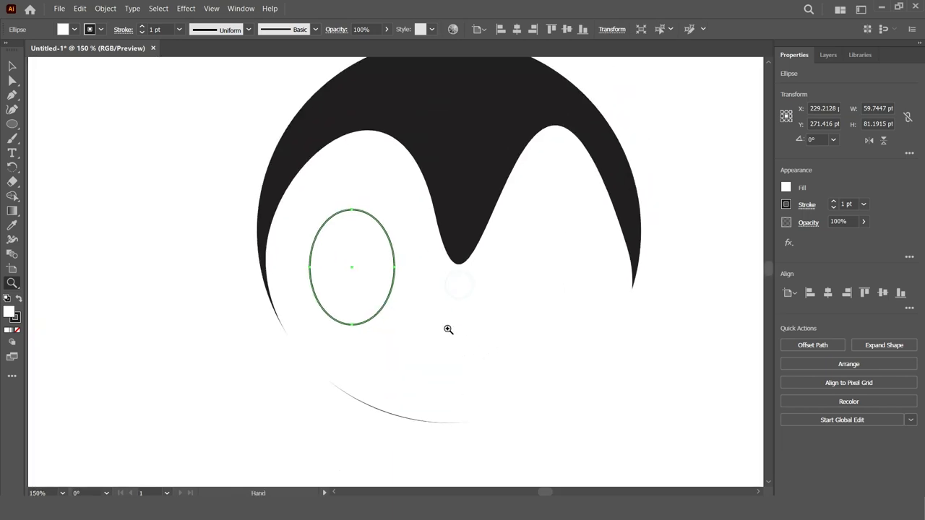
pyautogui.click(11, 65)
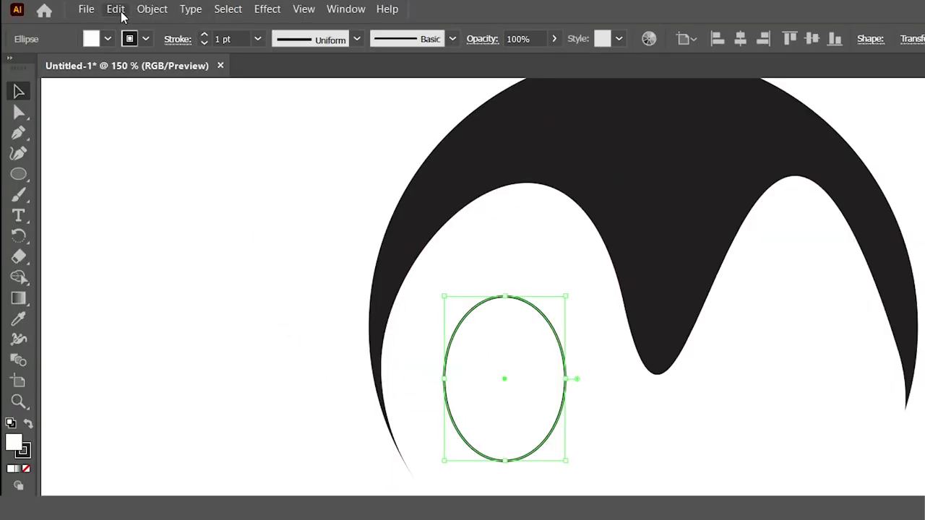
pyautogui.click(79, 8)
pyautogui.click(117, 11)
pyautogui.click(139, 114)
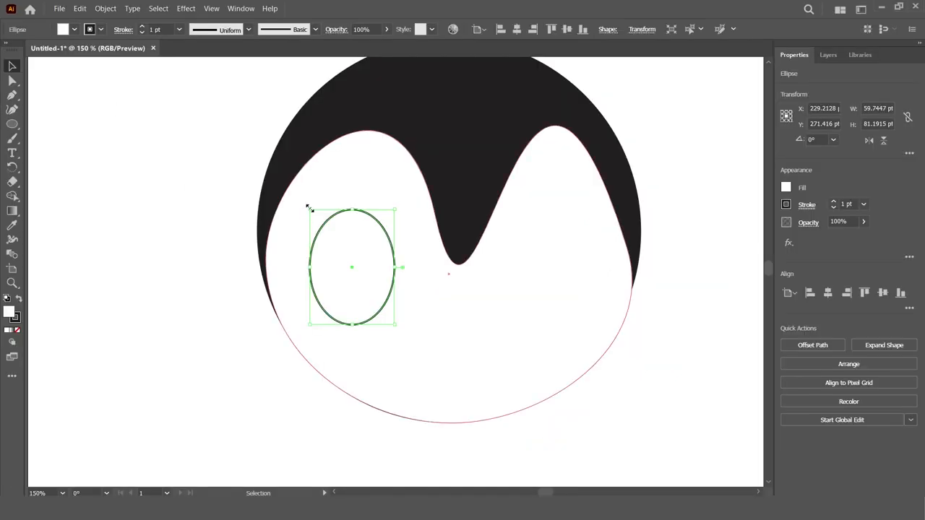
pyautogui.moveTo(310, 208); pyautogui.dragTo(322, 224)
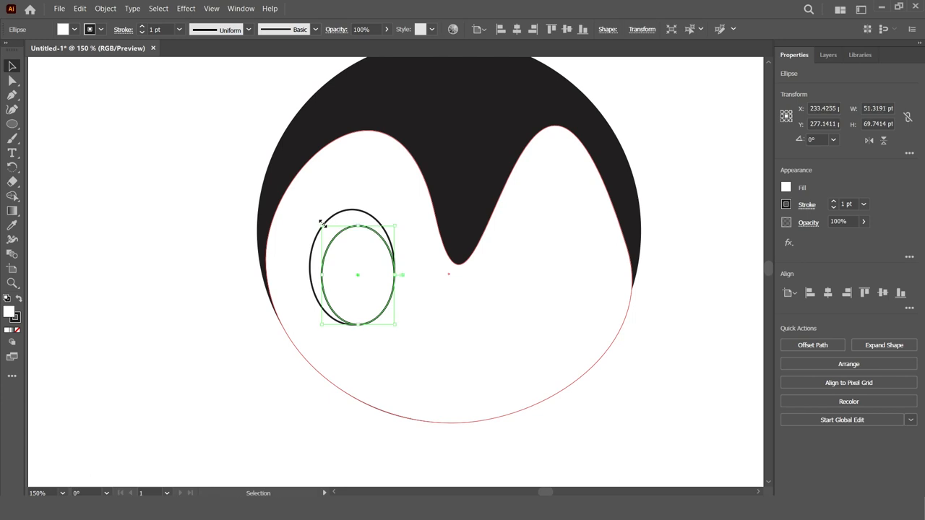
# - Fill the smaller inner ellipse with light blue and remove its stroke to form the iris
pyautogui.click(786, 188)
pyautogui.click(722, 241)
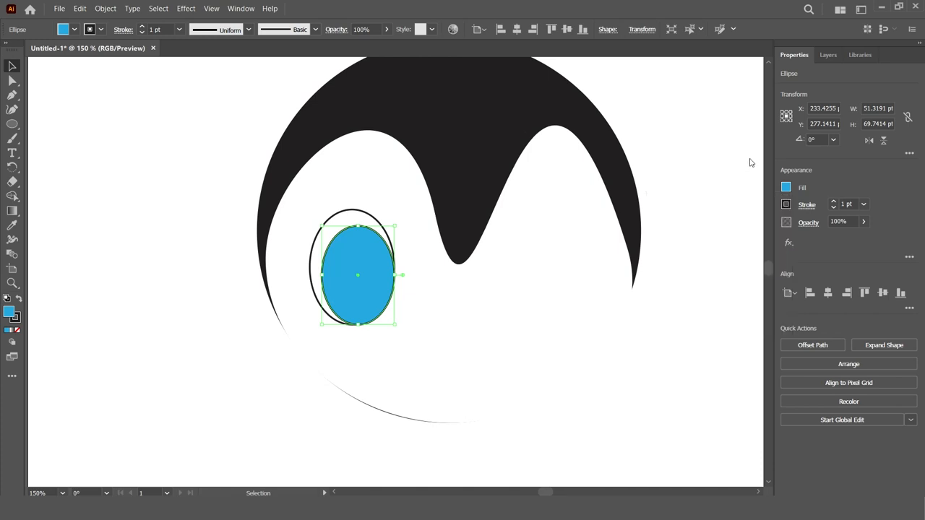
pyautogui.click(787, 205)
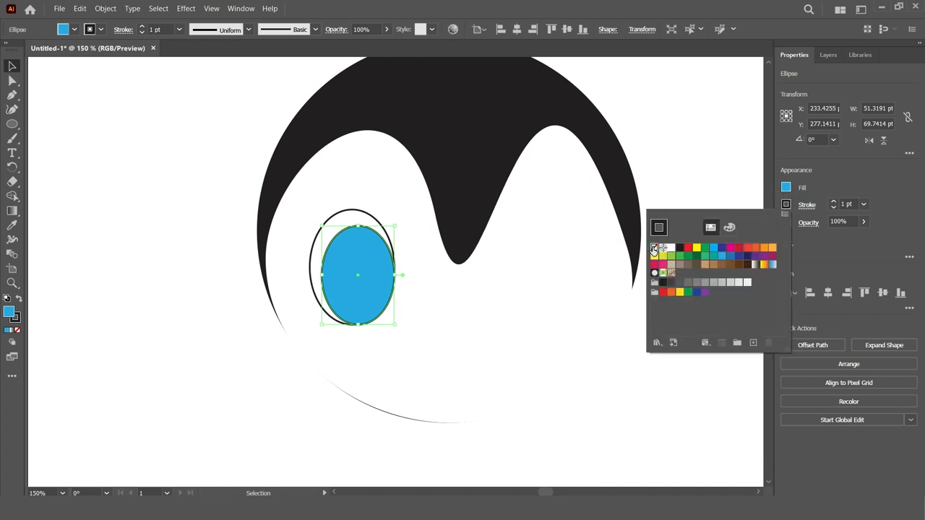
pyautogui.click(654, 248)
pyautogui.click(123, 231)
pyautogui.hotkey('ctrl', 'shift', 'a')
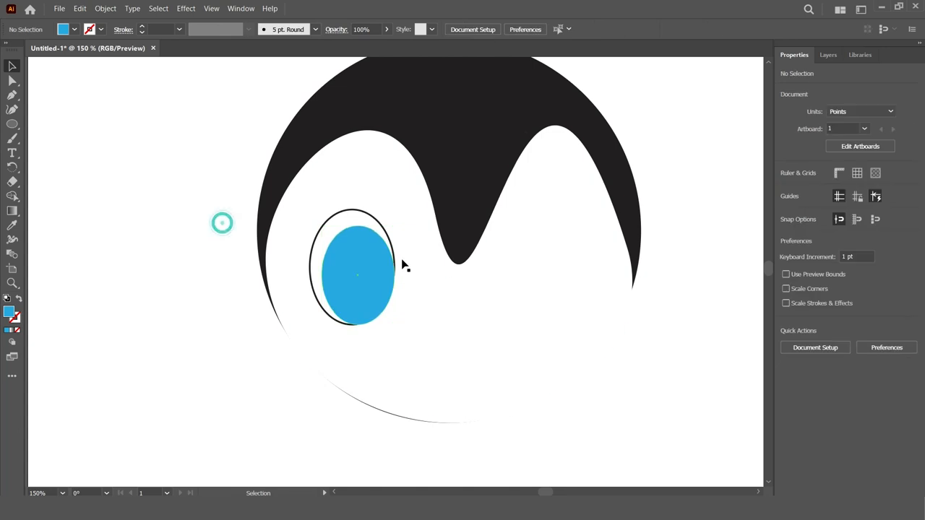
# - Paste a copy of the blue iris in front and scale it down towards its lower-right corner to about 39 by 53 pt
pyautogui.click(355, 259)
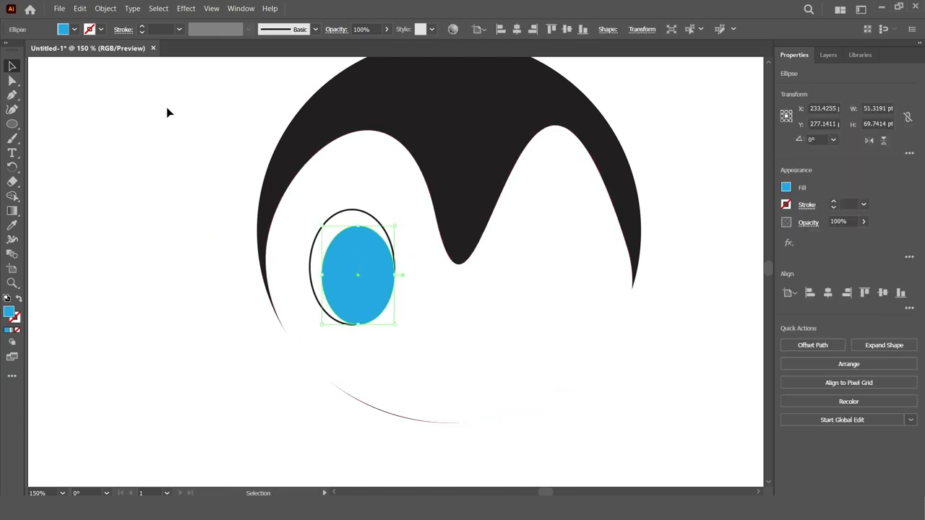
pyautogui.click(79, 9)
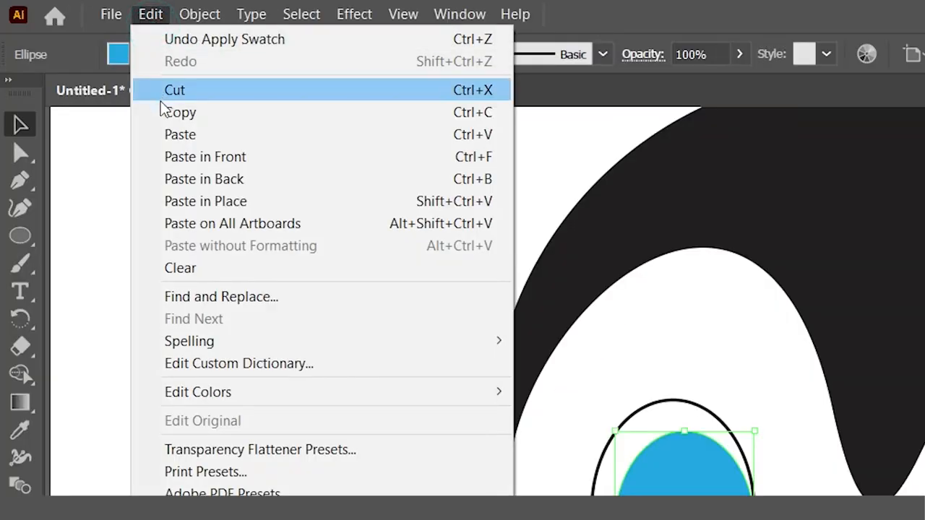
pyautogui.click(160, 112)
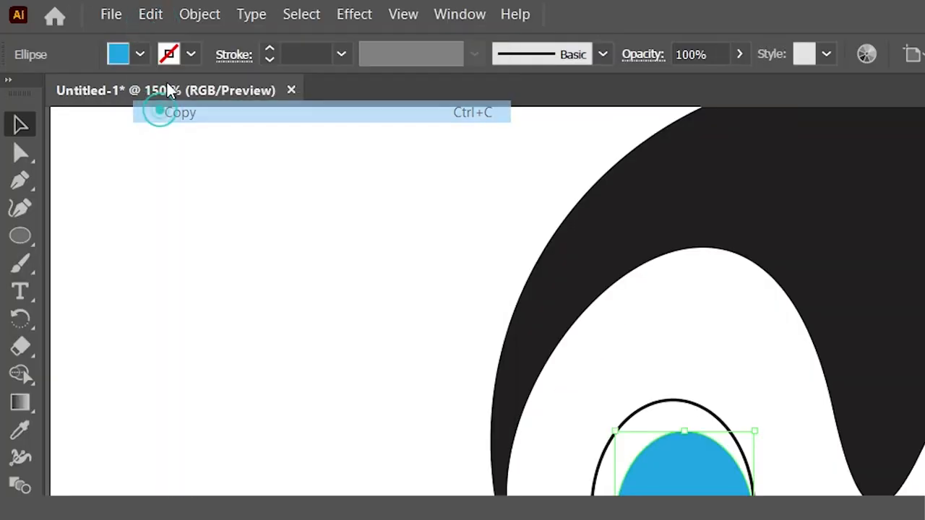
pyautogui.click(149, 14)
pyautogui.click(214, 157)
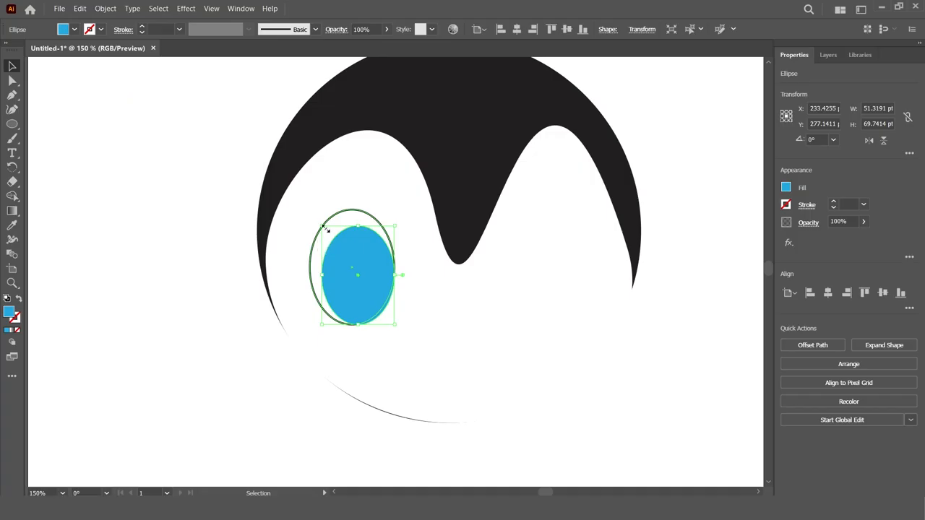
pyautogui.moveTo(325, 227); pyautogui.dragTo(339, 249)
pyautogui.click(198, 293)
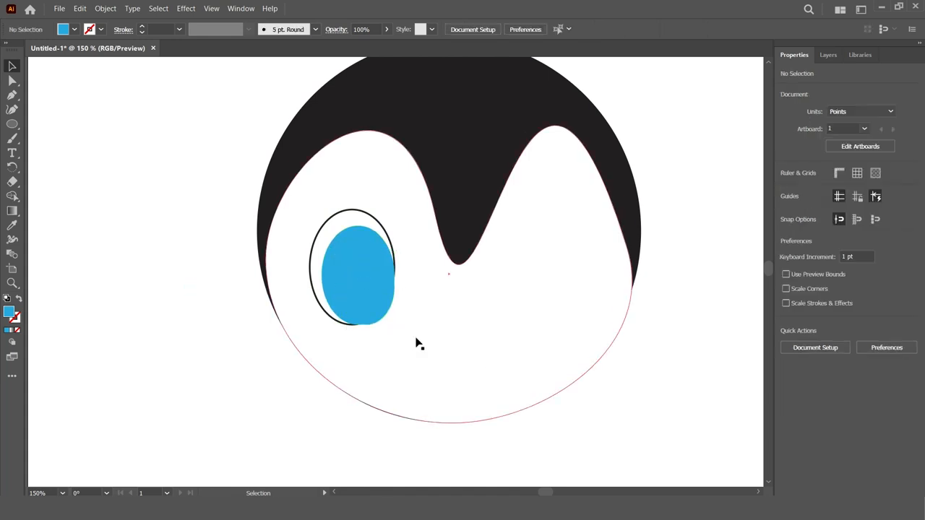
# - Color the smallest ellipse with the head's black, sampled with the Eyedropper, to form the pupil
pyautogui.click(377, 299)
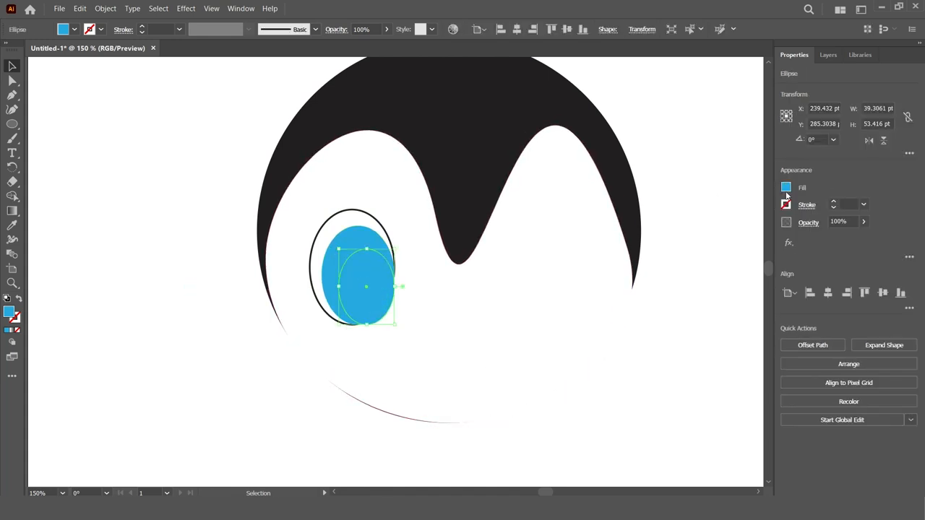
pyautogui.press('i')
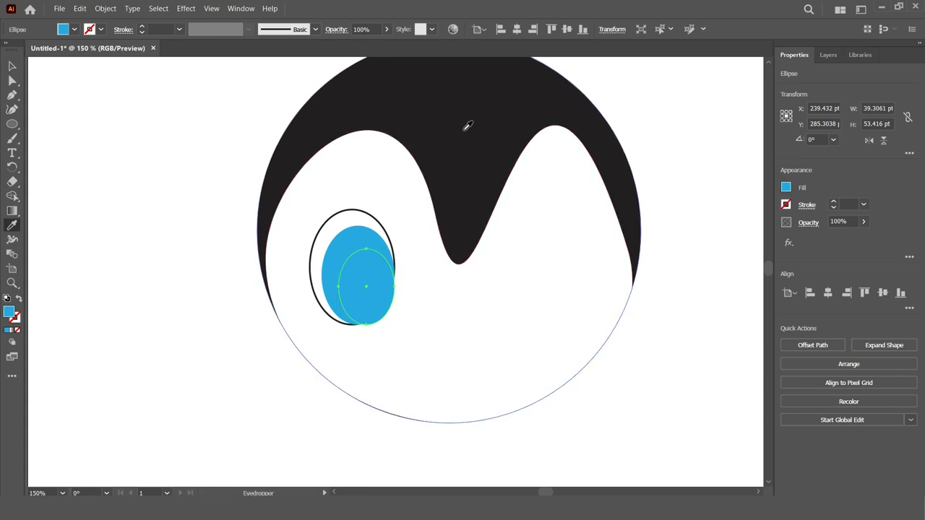
pyautogui.click(464, 130)
pyautogui.click(11, 66)
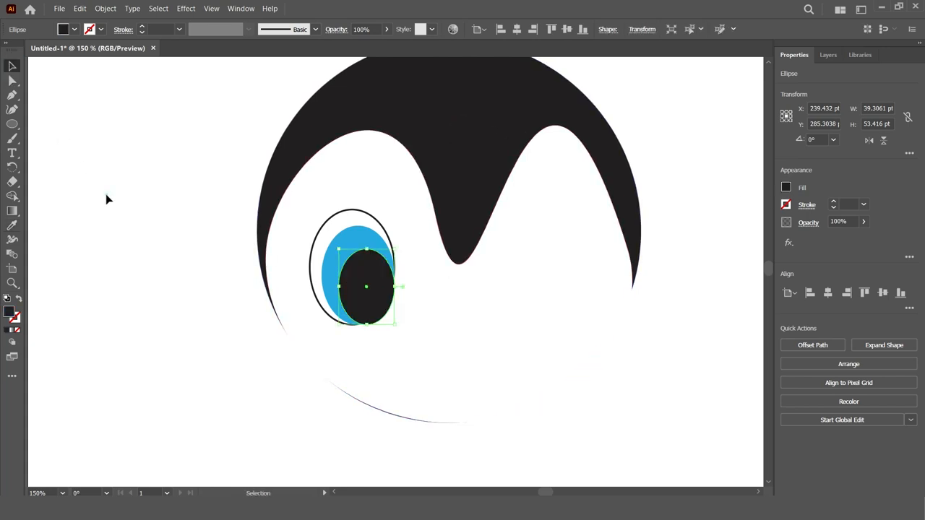
pyautogui.click(106, 196)
# - Move the black pupil and the blue iris slightly left and up so both sit inside the eye outline
pyautogui.moveTo(370, 316); pyautogui.dragTo(367, 313)
pyautogui.keyDown('shift'); pyautogui.click(365, 239); pyautogui.keyUp('shift')
pyautogui.moveTo(363, 249); pyautogui.dragTo(360, 248)
pyautogui.click(187, 253)
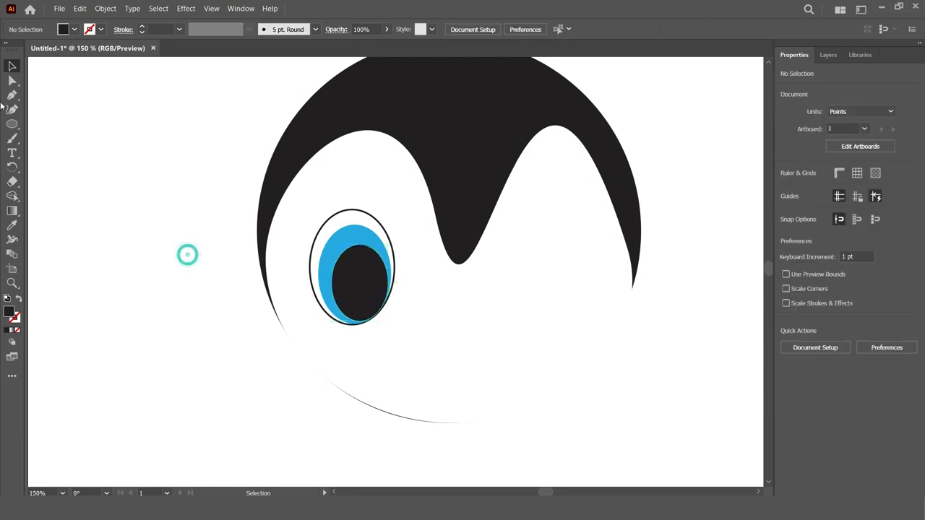
# - Draw a small highlight ellipse about 17 by 19 pt on the pupil's upper part and fill it with white
pyautogui.click(12, 125)
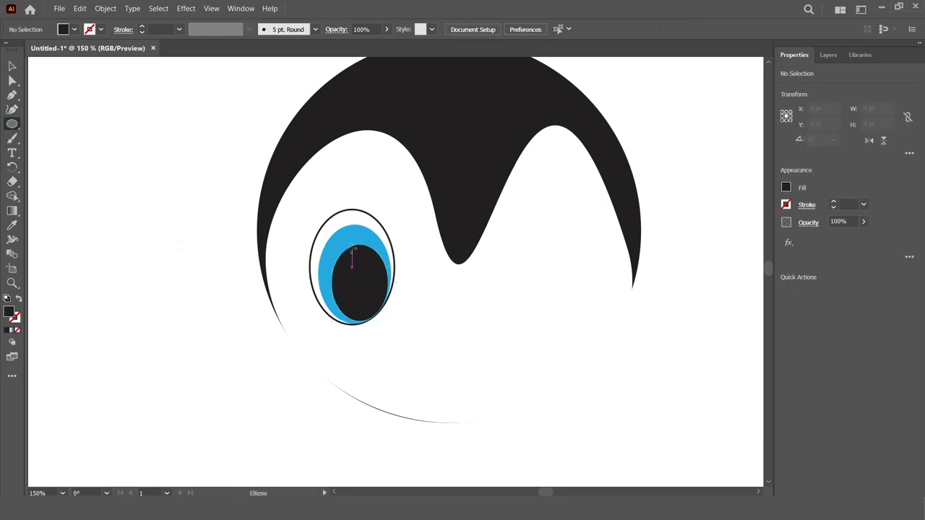
pyautogui.moveTo(352, 248); pyautogui.dragTo(376, 272)
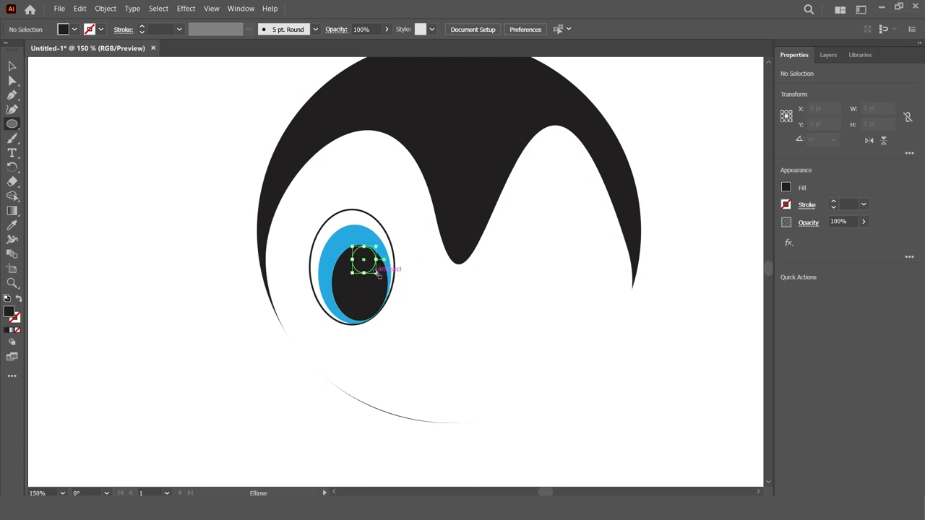
pyautogui.click(787, 188)
pyautogui.click(671, 231)
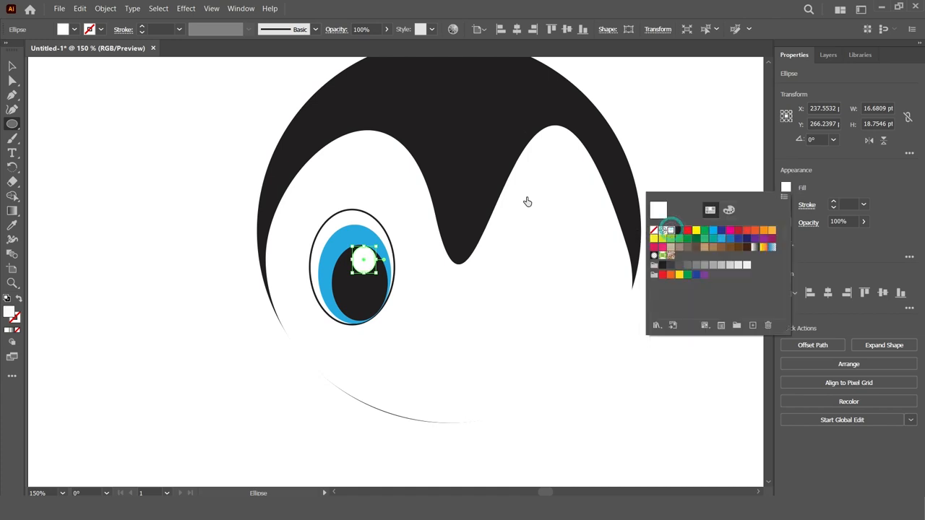
pyautogui.click(13, 67)
pyautogui.click(148, 170)
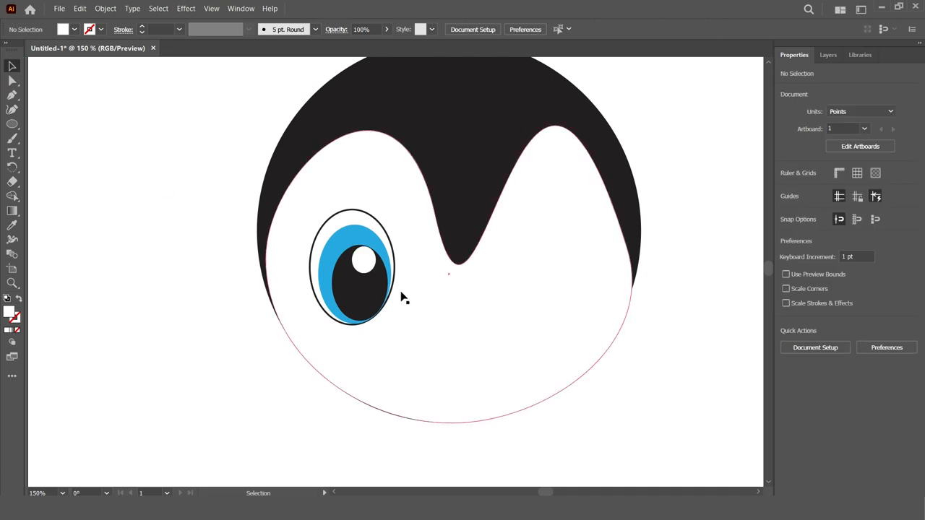
# - Select the eye outline, iris, pupil and highlight and group them
pyautogui.click(361, 213)
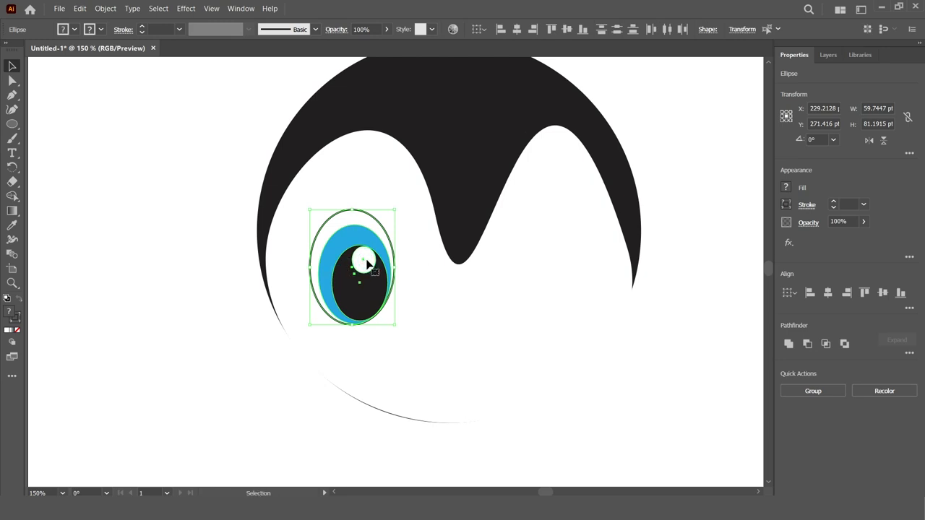
pyautogui.hotkey('ctrl', 'g')
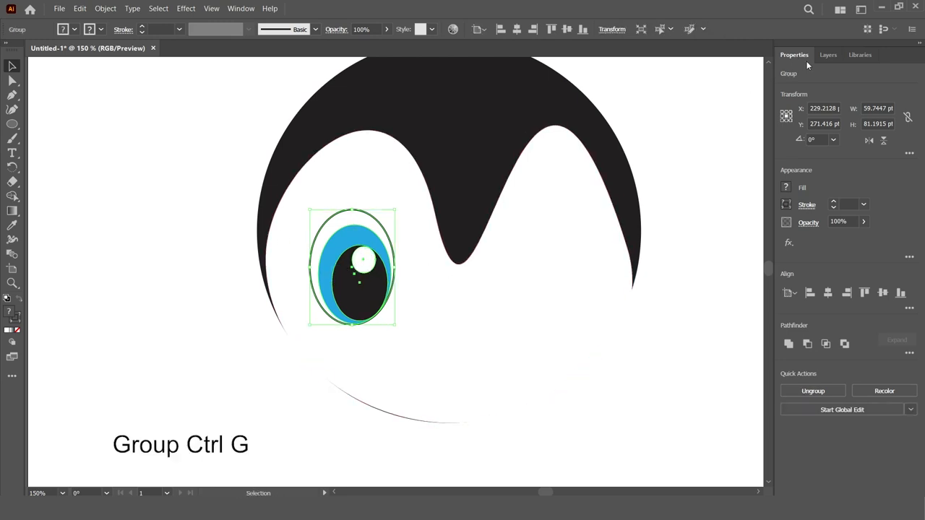
# - Create a new layer above Eyes and copy and paste the eye group onto it
pyautogui.click(824, 55)
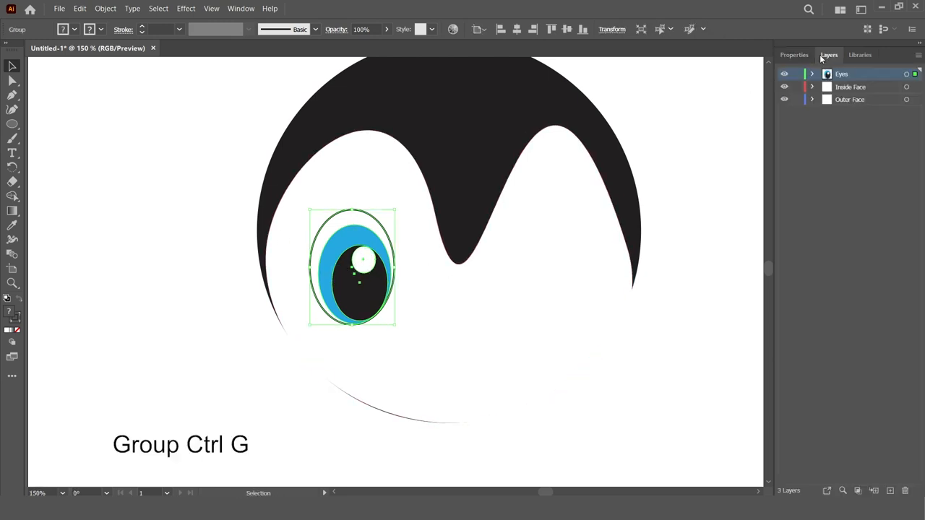
pyautogui.click(123, 276)
pyautogui.click(363, 277)
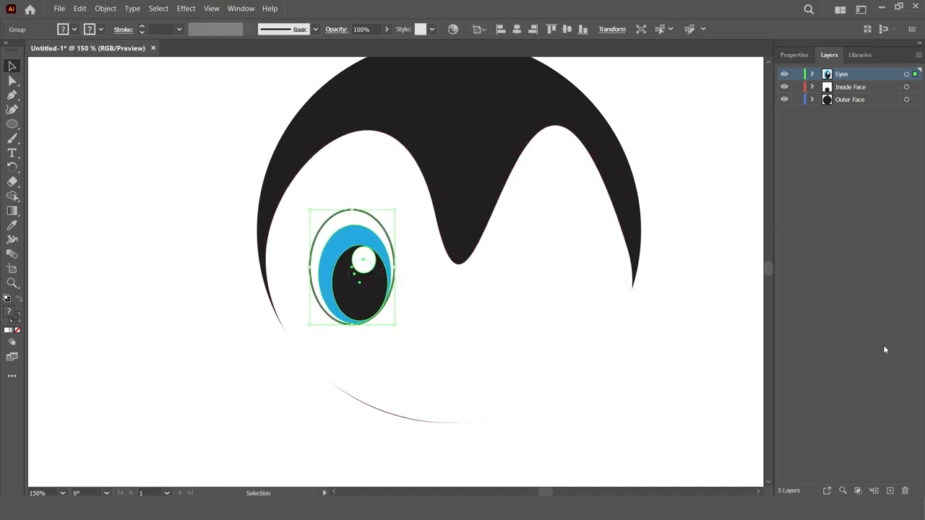
pyautogui.click(889, 491)
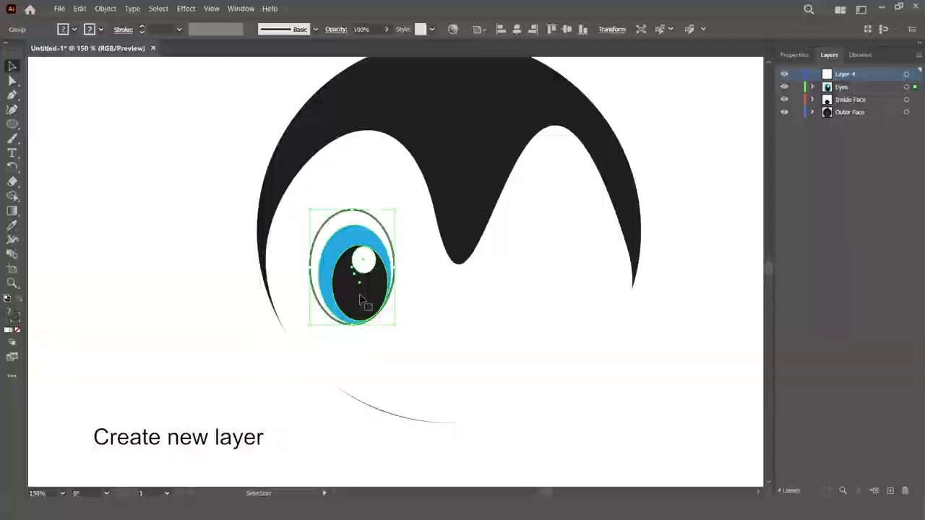
pyautogui.click(80, 8)
pyautogui.click(97, 58)
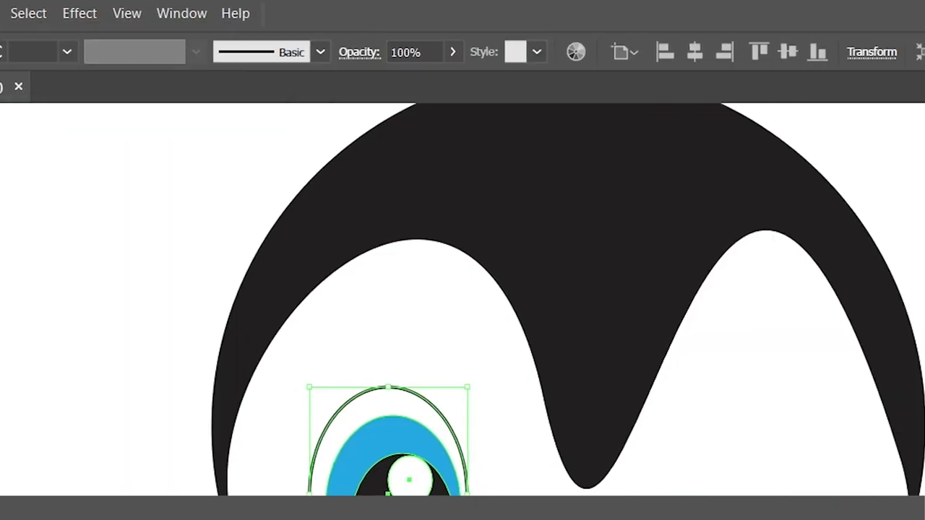
pyautogui.click(801, 138)
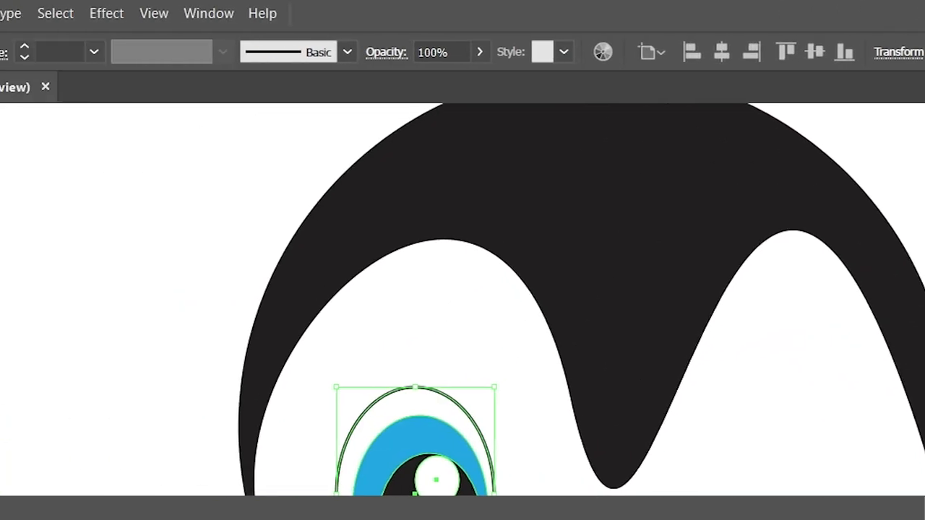
pyautogui.click(144, 13)
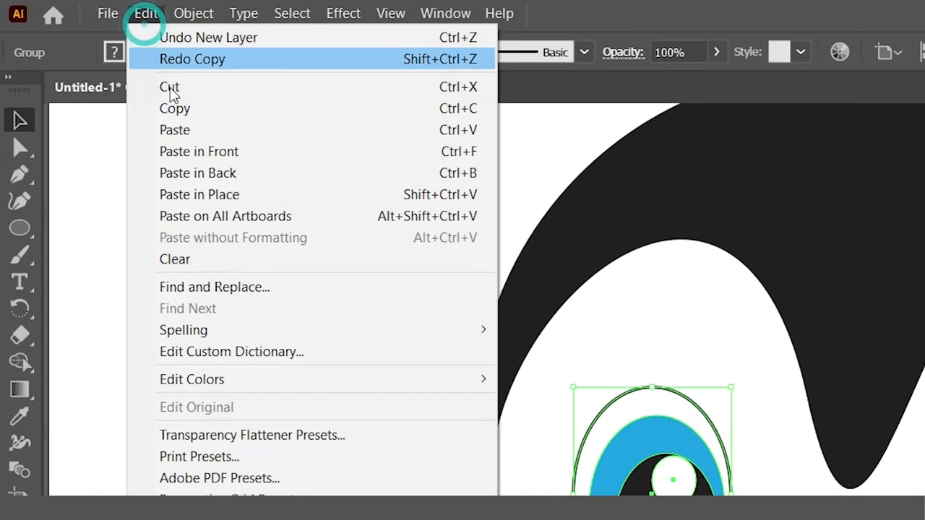
pyautogui.click(201, 130)
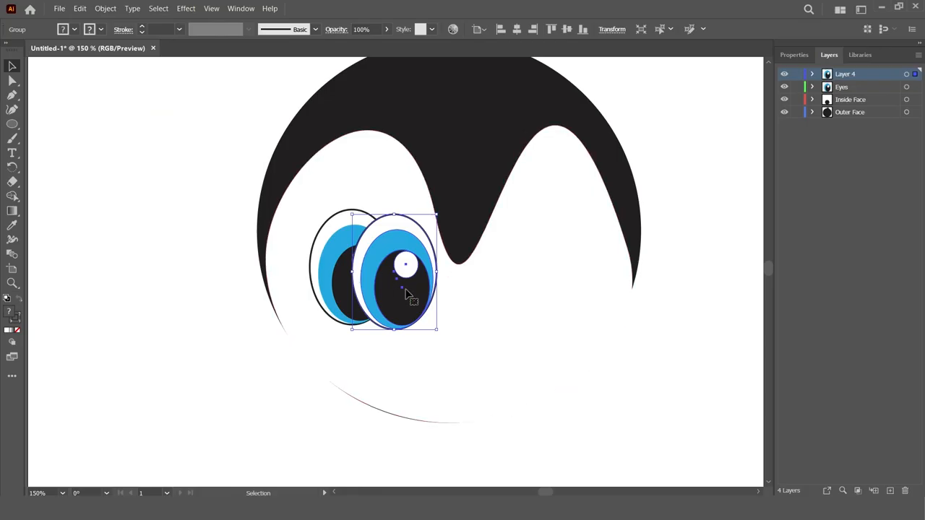
# - Move the pasted eye to the right half of the face and align both eyes by their vertical centers
pyautogui.moveTo(406, 292); pyautogui.dragTo(498, 286)
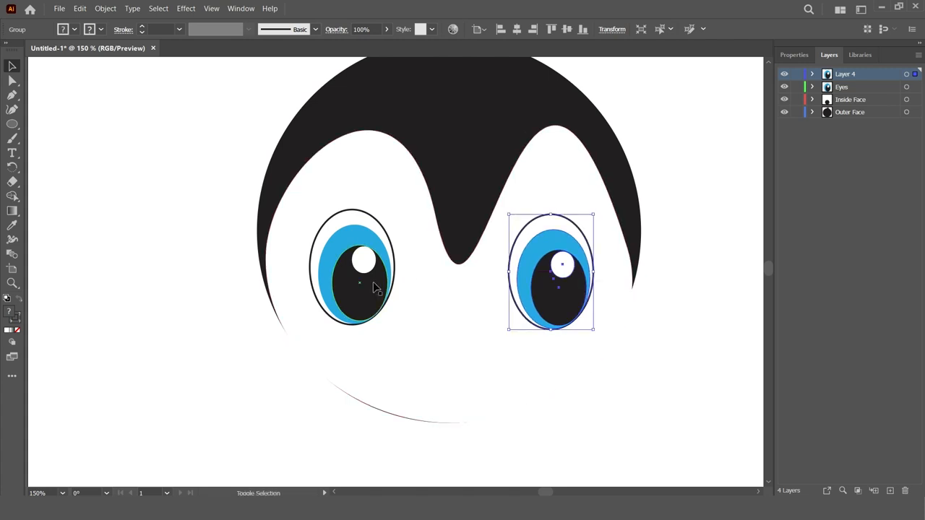
pyautogui.keyDown('shift'); pyautogui.click(352, 289); pyautogui.keyUp('shift')
pyautogui.click(804, 58)
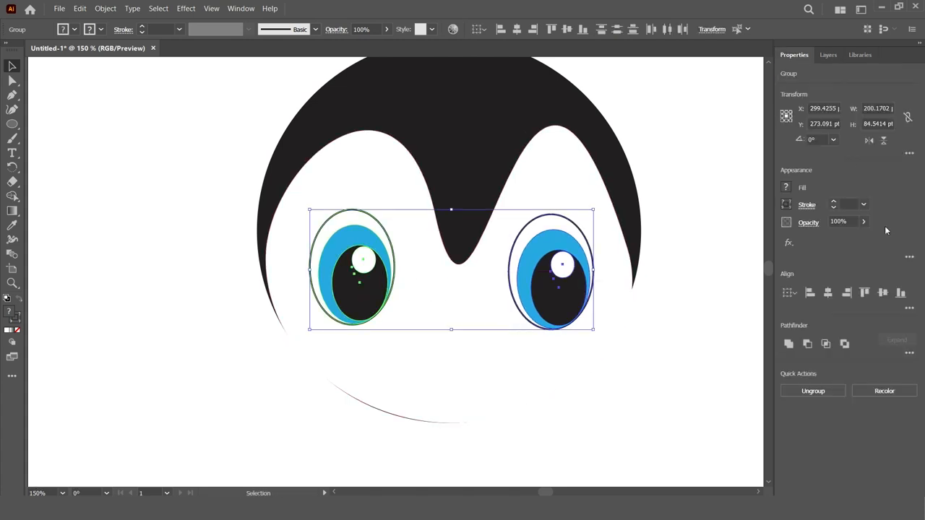
pyautogui.click(883, 292)
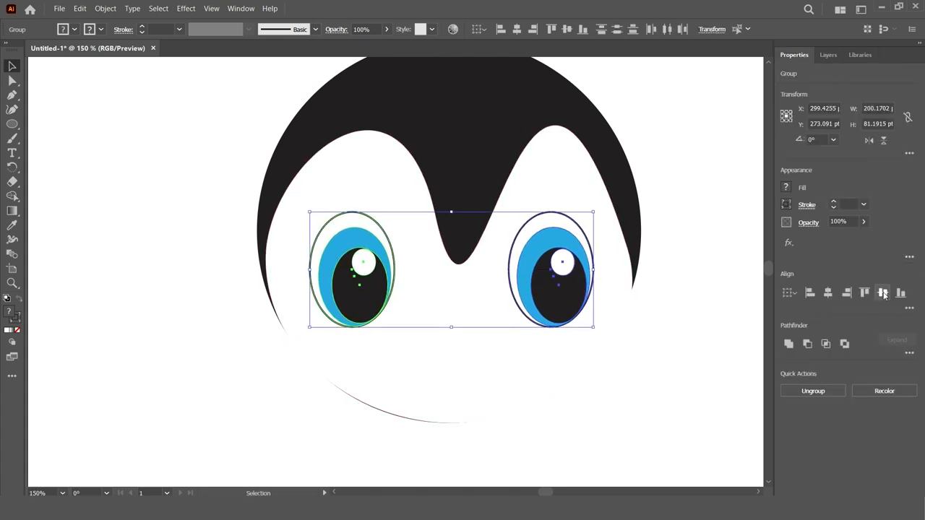
# - Reflect the right eye horizontally so it mirrors the left one
pyautogui.click(173, 248)
pyautogui.click(542, 284)
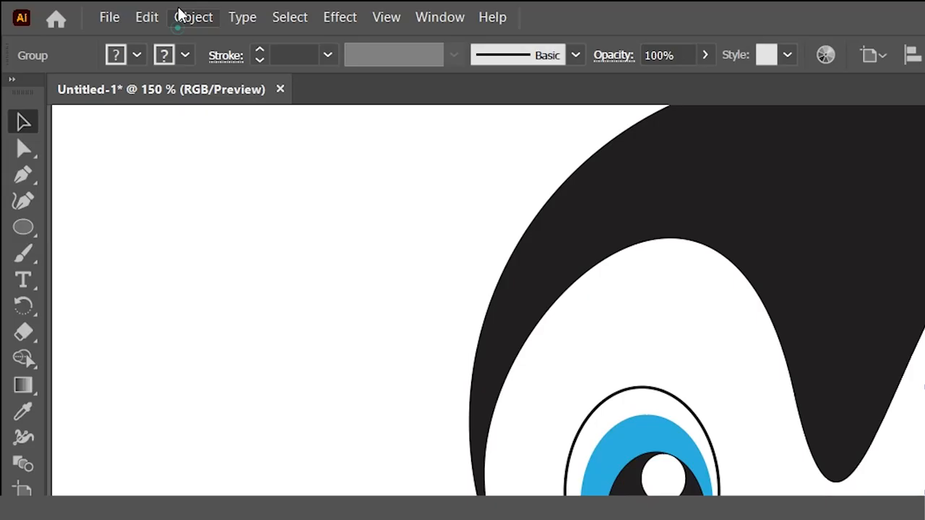
pyautogui.click(103, 8)
pyautogui.moveTo(105, 22)
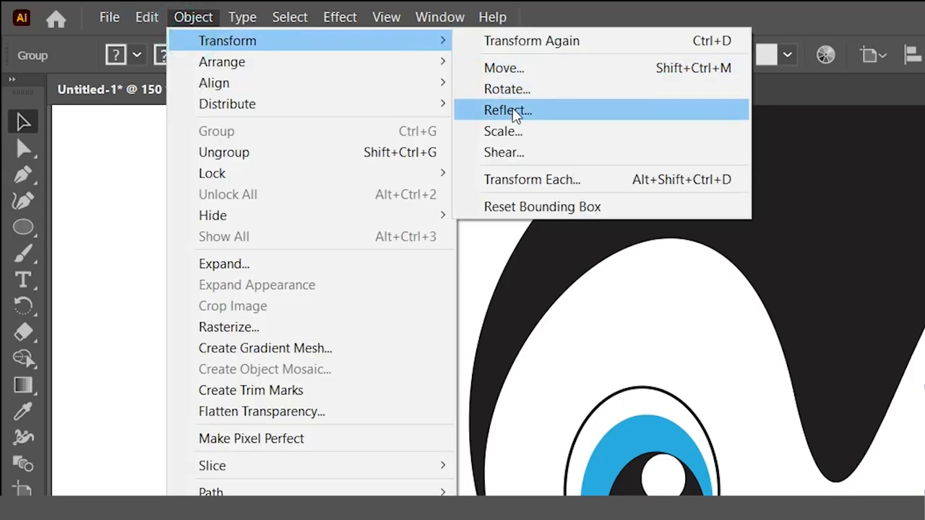
pyautogui.click(510, 110)
pyautogui.click(642, 322)
pyautogui.click(649, 388)
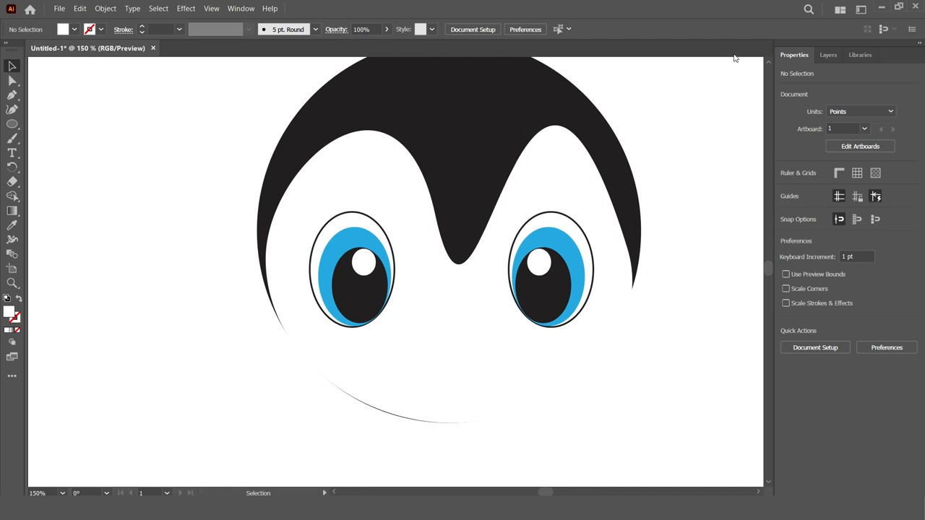
# - Rename the copied eye's layer Layer 4 as Eyes 2
pyautogui.click(829, 55)
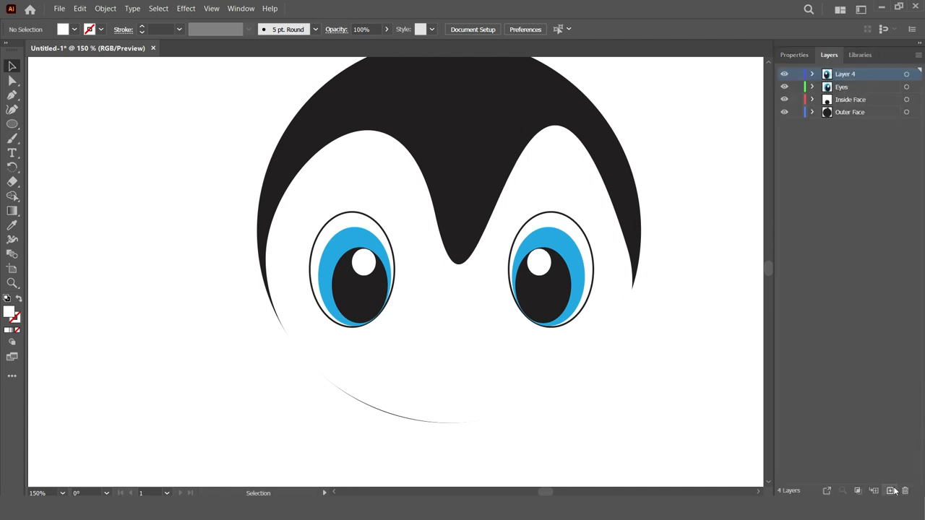
pyautogui.doubleClick(847, 74)
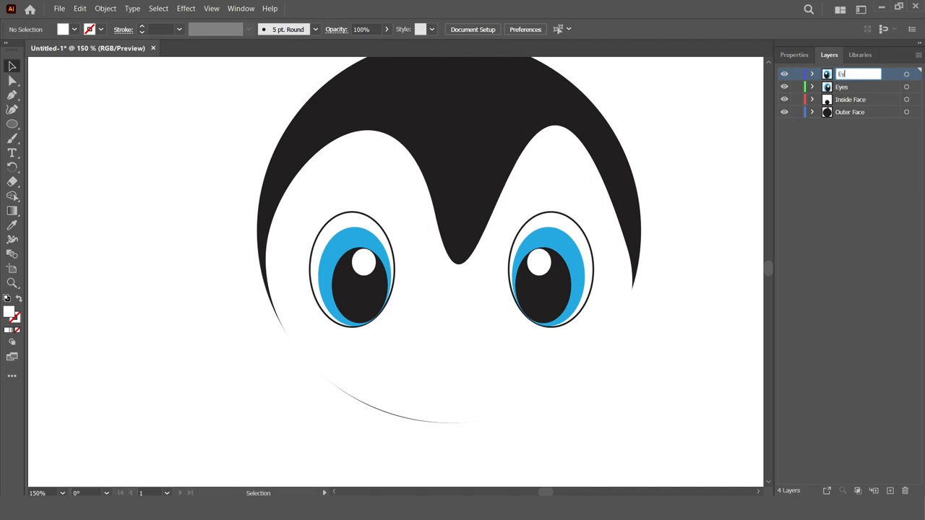
pyautogui.write('Eyes 2')
pyautogui.press('Return')
# - Add a new layer, draw an ellipse about 64 by 46 pt on it, and place it centrally just below the eyes
pyautogui.click(875, 490)
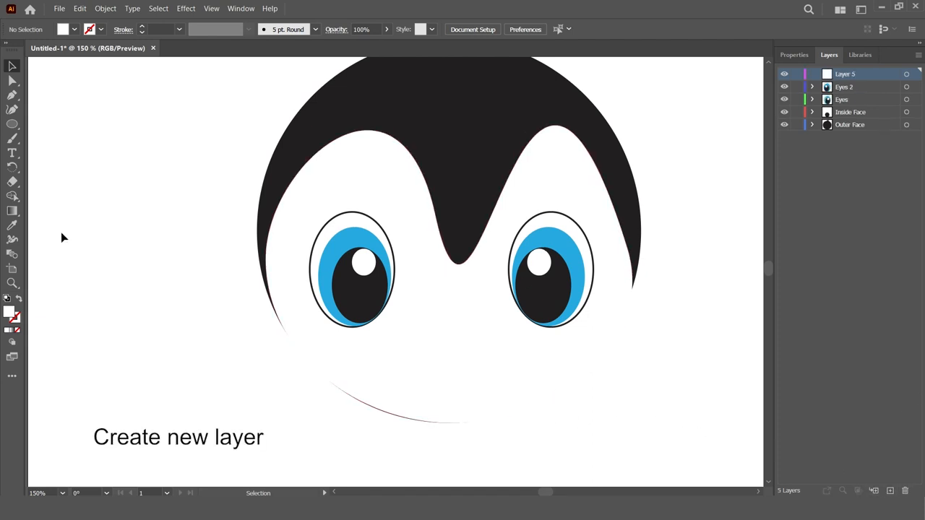
pyautogui.click(12, 124)
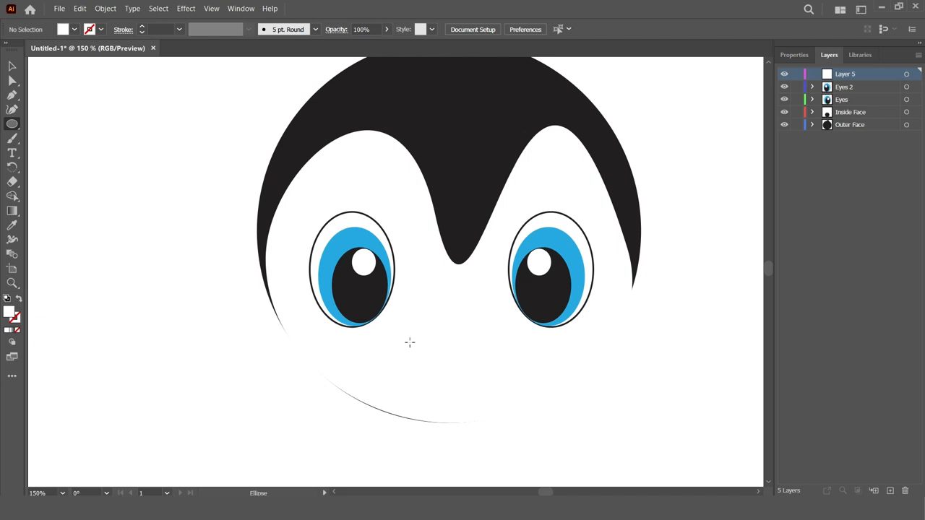
pyautogui.moveTo(409, 341); pyautogui.dragTo(501, 406)
pyautogui.click(11, 67)
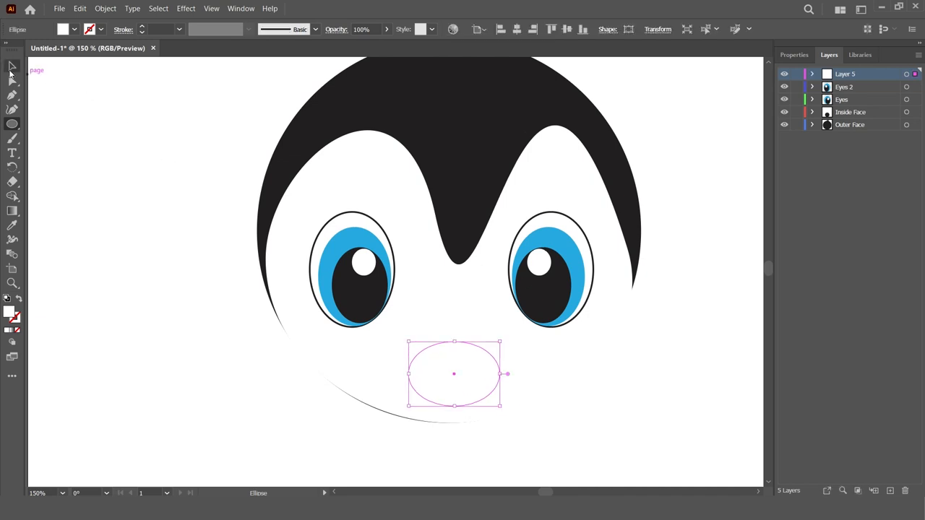
pyautogui.moveTo(454, 377); pyautogui.dragTo(452, 357)
# - Fill the ellipse below the eyes with black
pyautogui.click(794, 55)
pyautogui.click(786, 188)
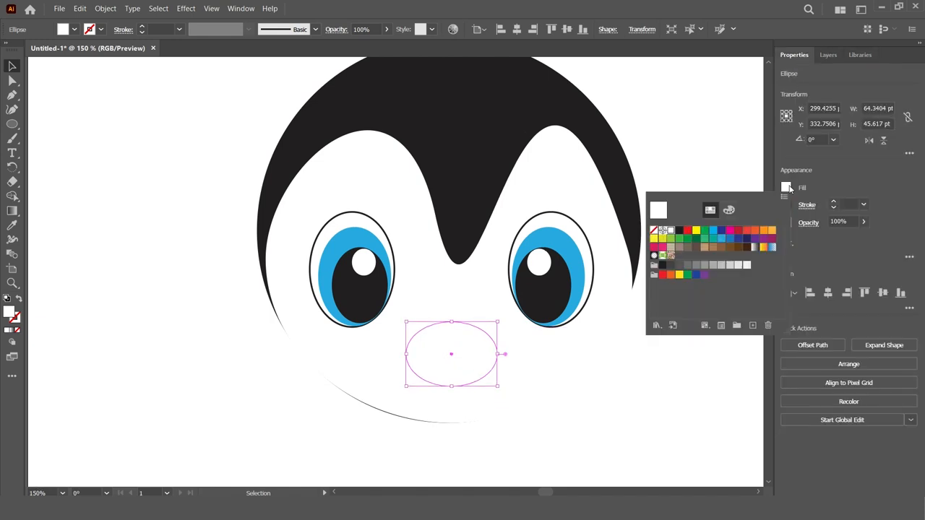
pyautogui.click(665, 269)
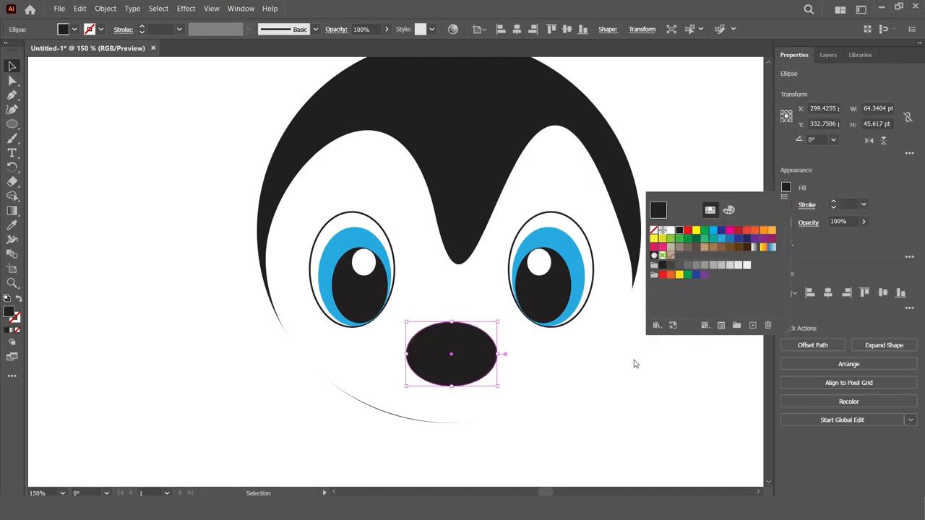
pyautogui.click(555, 471)
pyautogui.click(571, 451)
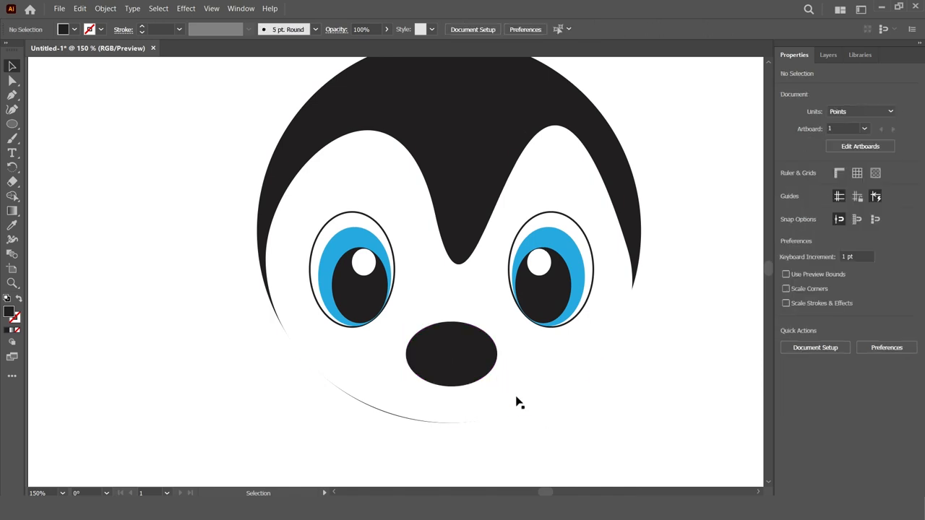
# - Stretch the black ellipse downward to a height of about 48 pt
pyautogui.click(476, 370)
pyautogui.moveTo(452, 386); pyautogui.dragTo(453, 391)
pyautogui.click(557, 427)
pyautogui.click(479, 368)
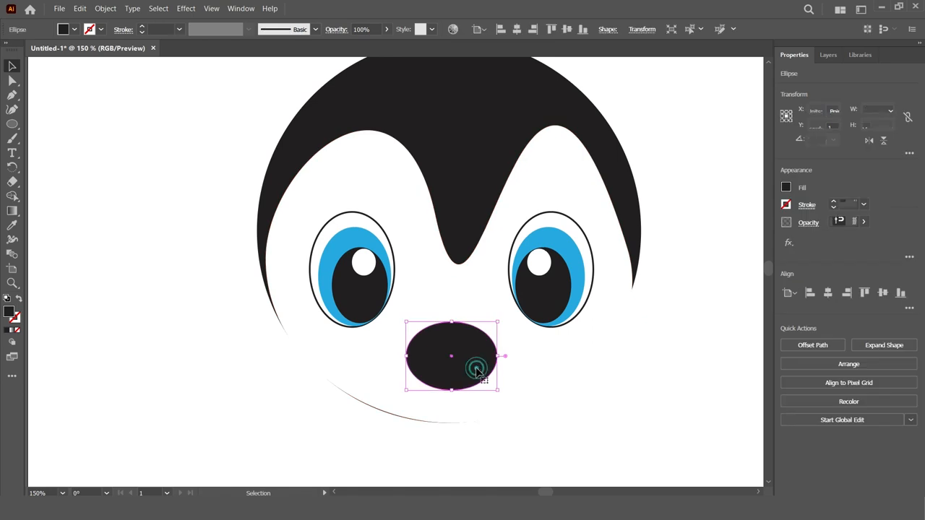
# - Move the black ellipse slightly down and center it horizontally on the artboard
pyautogui.click(829, 55)
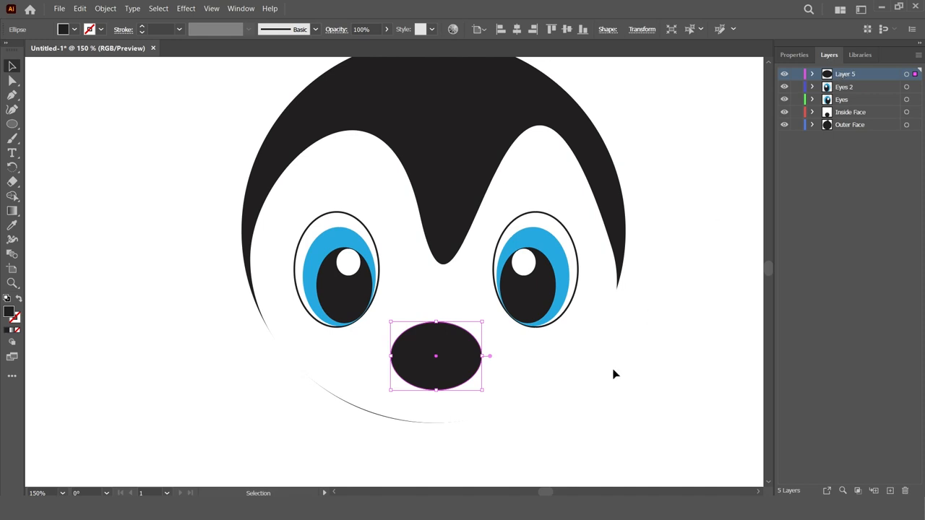
pyautogui.moveTo(441, 361); pyautogui.dragTo(446, 367)
pyautogui.click(794, 55)
pyautogui.click(828, 294)
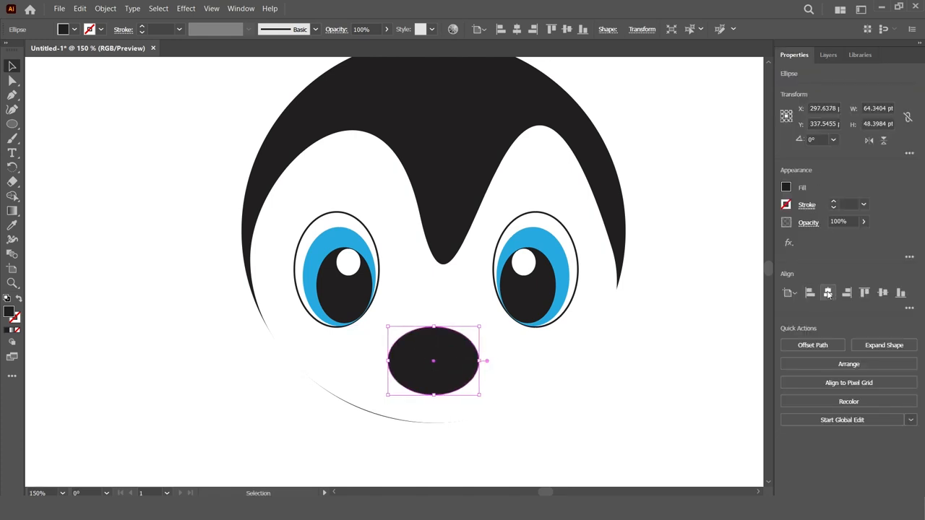
pyautogui.click(628, 437)
pyautogui.click(443, 373)
pyautogui.click(616, 435)
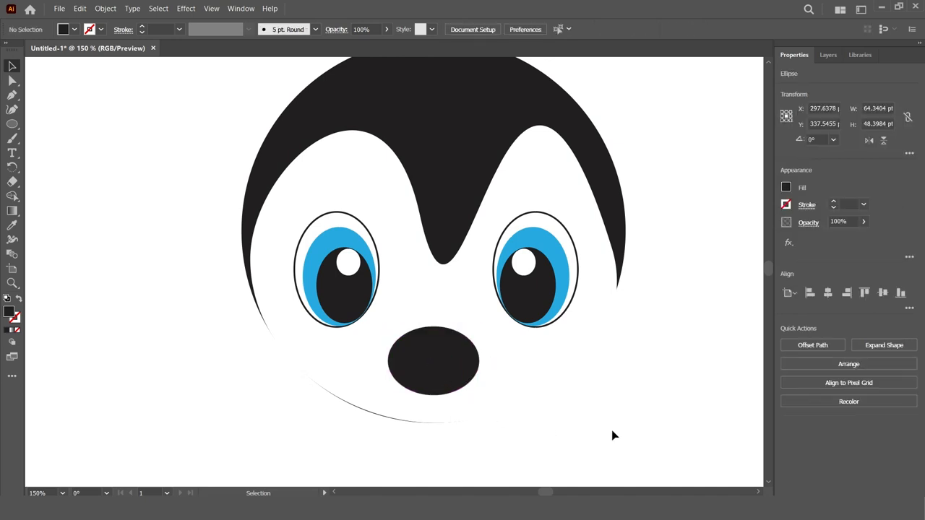
# - Create a new empty layer above the black ellipse's layer
pyautogui.click(827, 56)
pyautogui.click(460, 369)
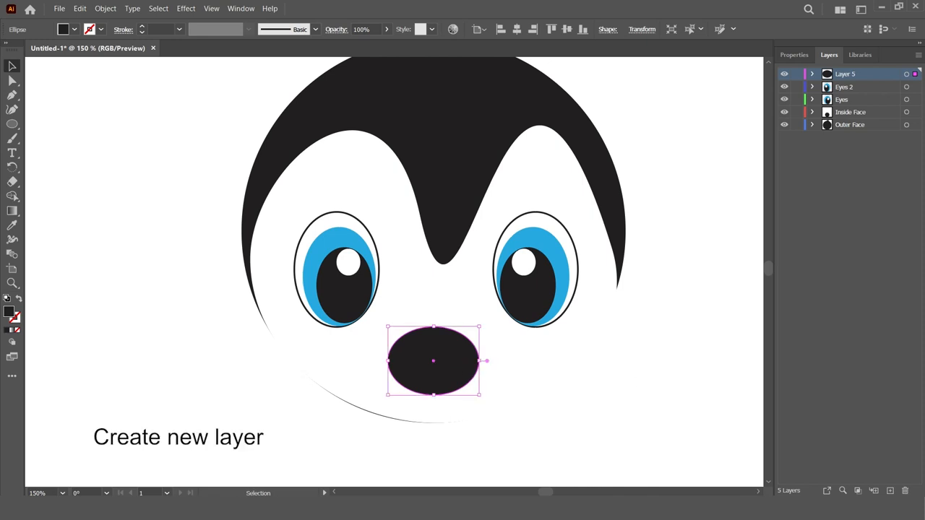
pyautogui.hotkey('ctrl', 'l')
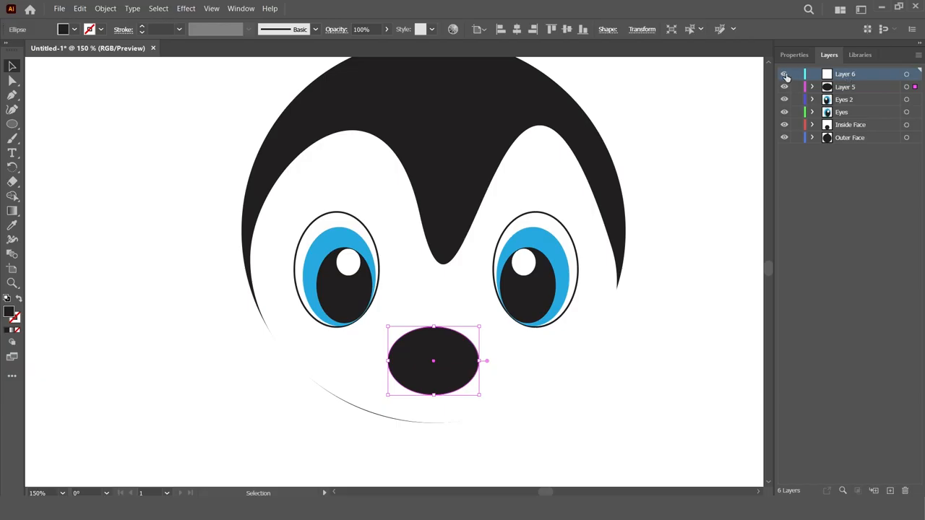
# - Toggle the visibility of the new, Inside Face, Outer Face and black ellipse layers to check what each one contains
pyautogui.click(786, 76)
pyautogui.click(785, 127)
pyautogui.click(786, 128)
pyautogui.click(785, 138)
pyautogui.click(784, 138)
pyautogui.click(785, 138)
pyautogui.click(784, 138)
pyautogui.click(786, 87)
pyautogui.click(785, 88)
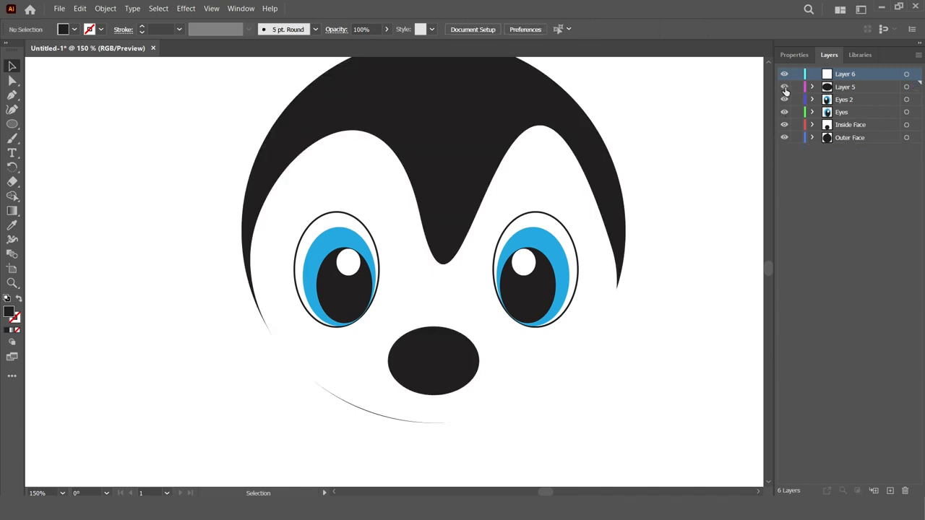
# - Copy the black ellipse from Layer 5 onto the empty Layer 6 and move the copy over the original's upper part
pyautogui.click(858, 87)
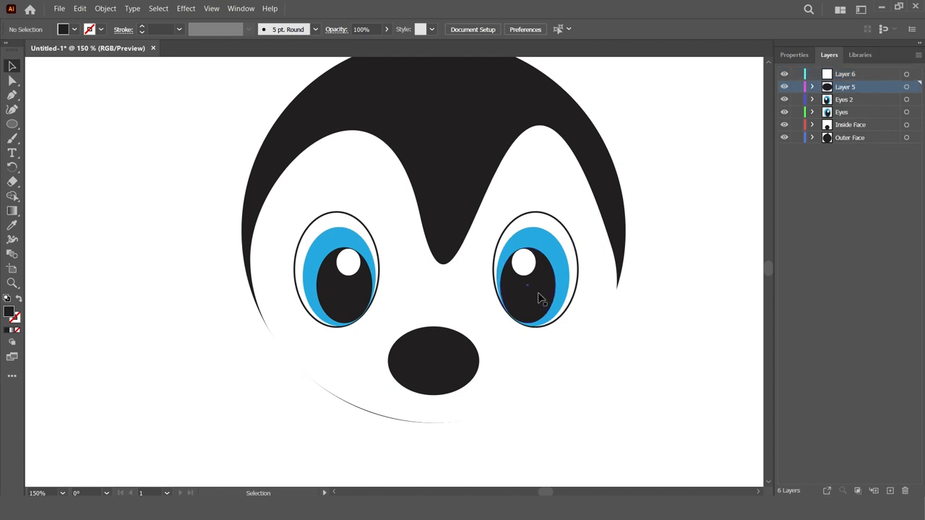
pyautogui.click(452, 344)
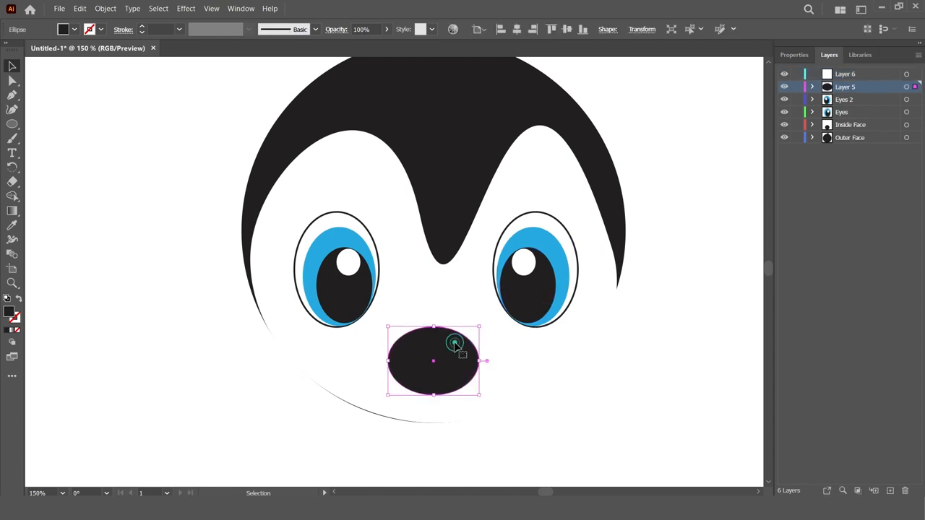
pyautogui.click(85, 8)
pyautogui.click(110, 64)
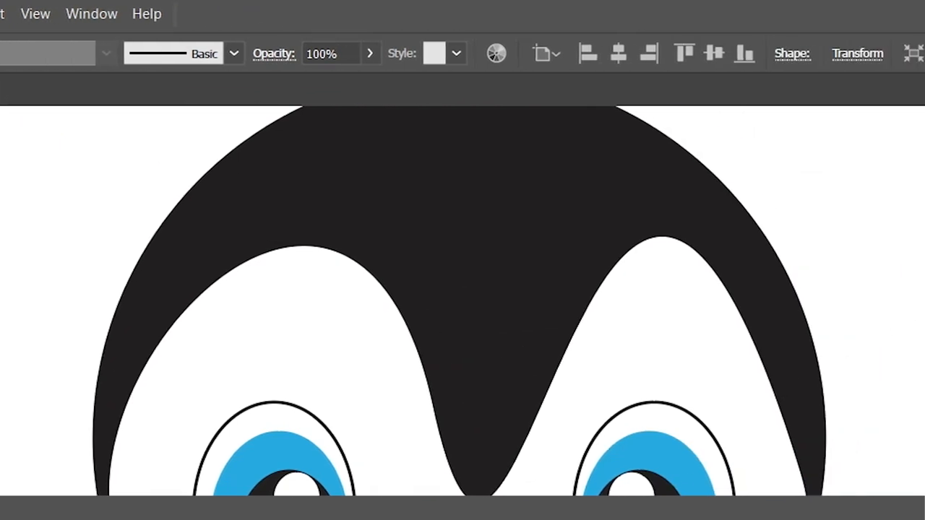
pyautogui.click(764, 138)
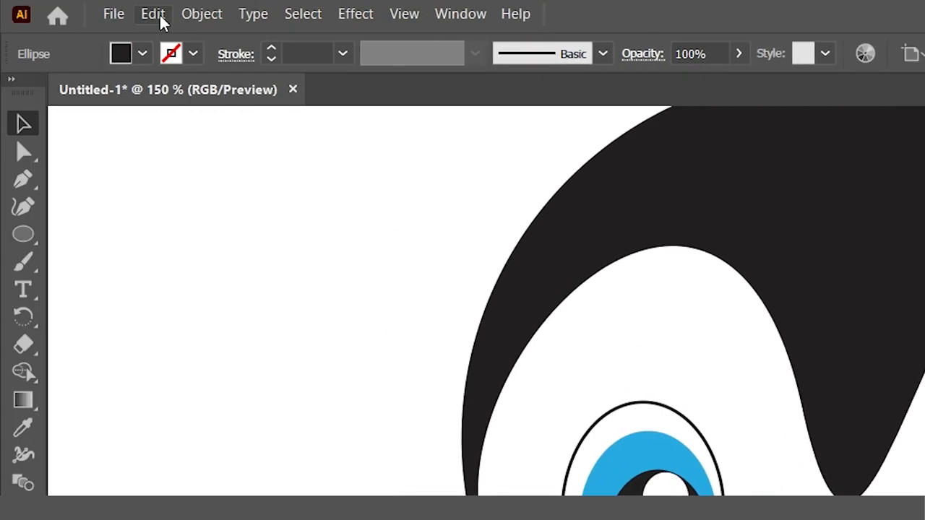
pyautogui.click(155, 15)
pyautogui.click(199, 134)
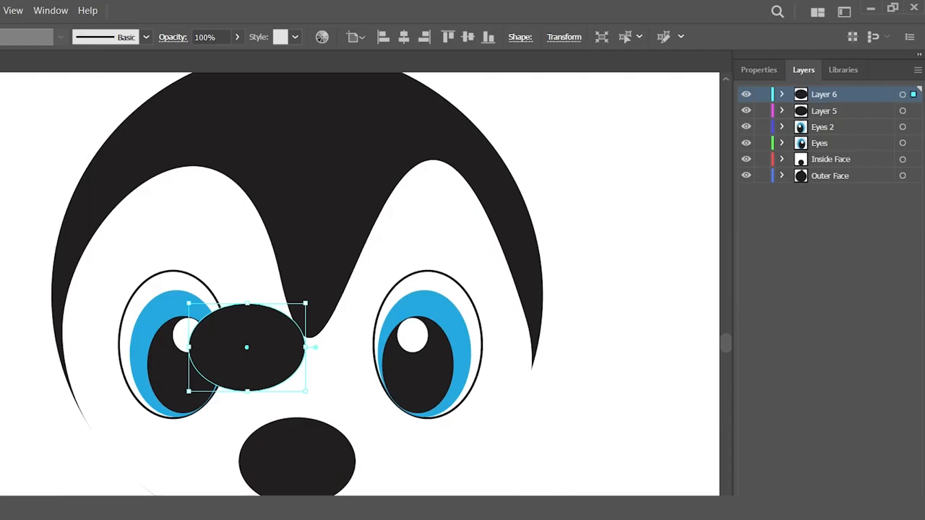
pyautogui.moveTo(262, 366); pyautogui.dragTo(301, 433)
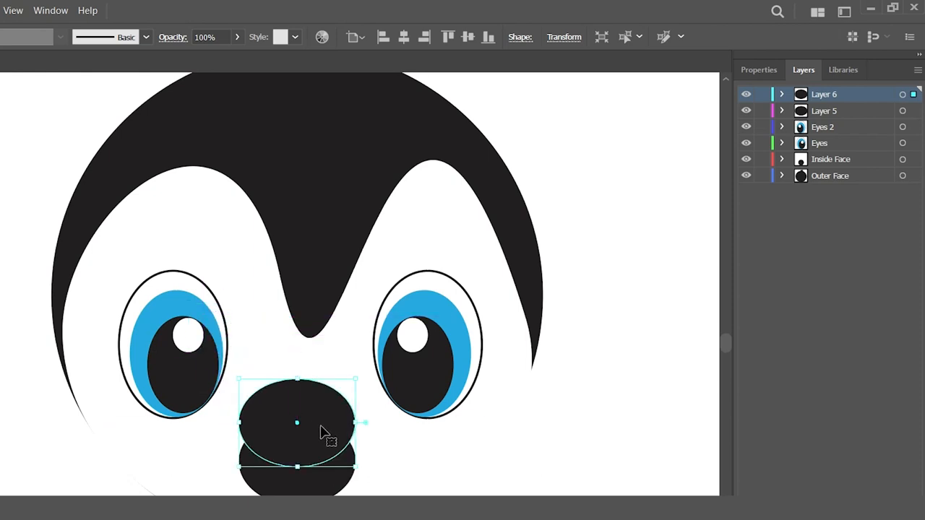
pyautogui.click(757, 71)
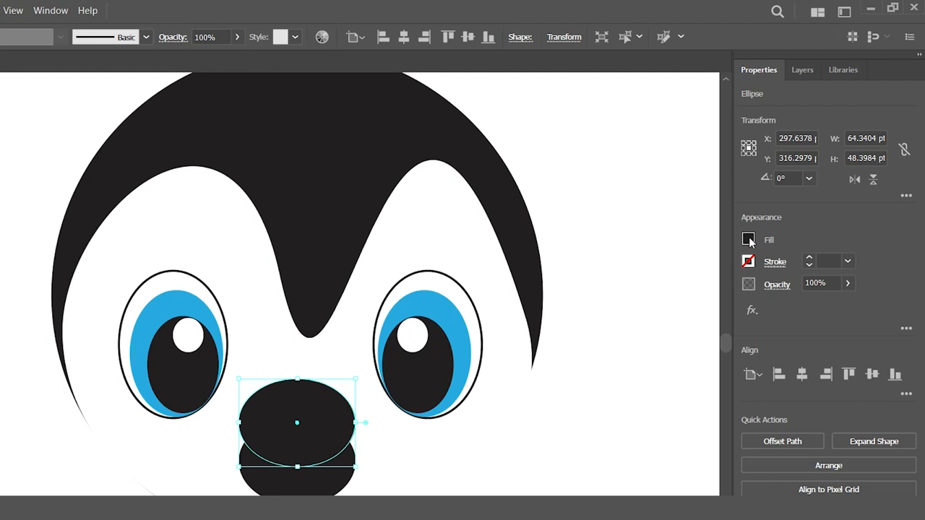
# - Change the upper mouth ellipse's fill from the magenta swatch to a softer pink, #E44A8C
pyautogui.click(749, 241)
pyautogui.click(677, 295)
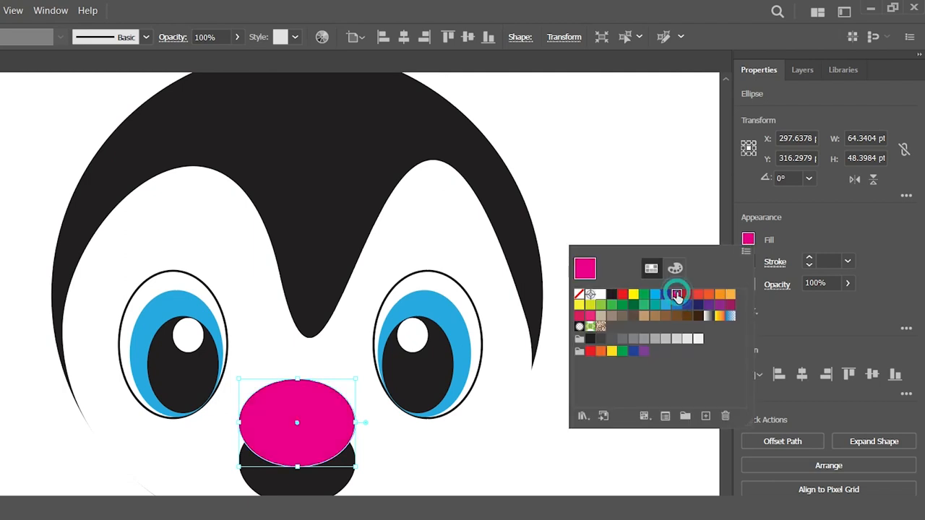
pyautogui.click(674, 269)
pyautogui.moveTo(623, 326); pyautogui.dragTo(634, 331)
pyautogui.moveTo(645, 333); pyautogui.dragTo(650, 333)
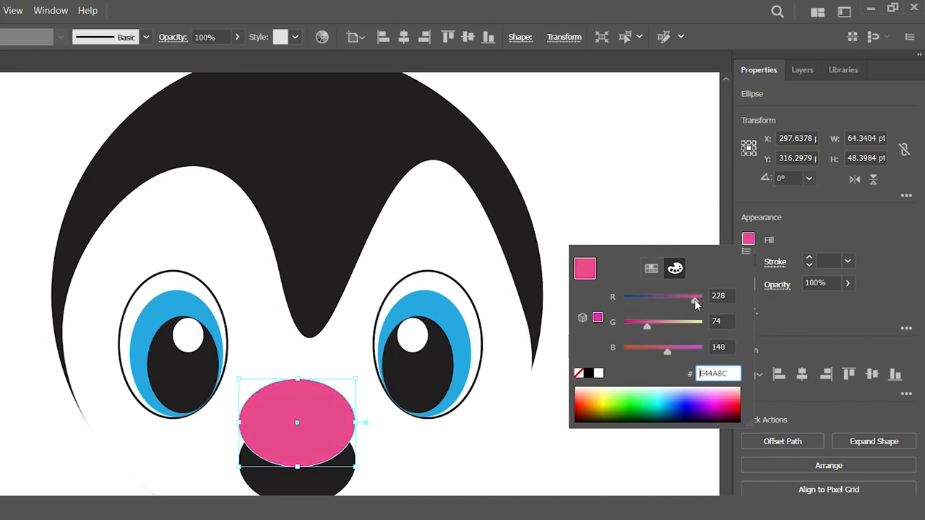
pyautogui.press('Escape')
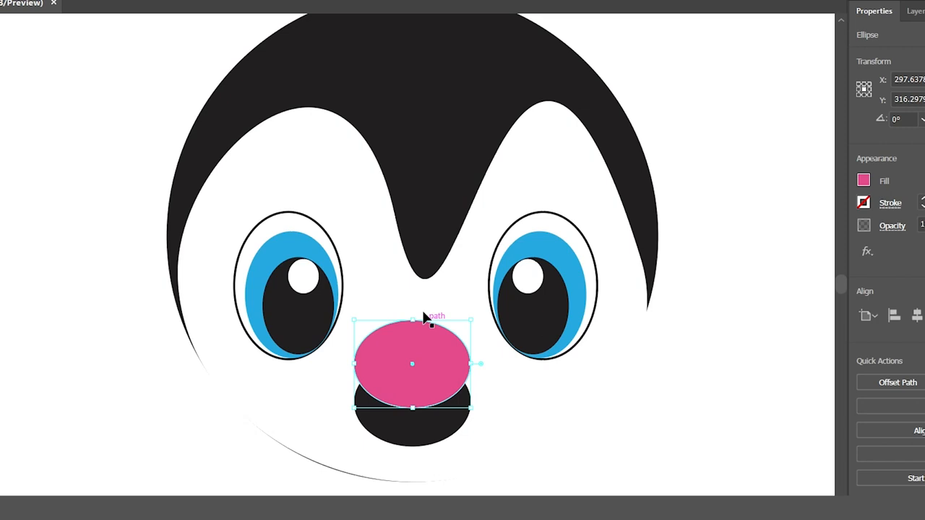
# - Shrink the pink ellipse and fit it inside the lower part of the black mouth ellipse as a tongue
pyautogui.moveTo(298, 379); pyautogui.dragTo(300, 396)
pyautogui.moveTo(416, 337); pyautogui.dragTo(469, 417)
pyautogui.moveTo(356, 416); pyautogui.dragTo(359, 410)
pyautogui.hotkey('ctrl', 'shift', 'a')
# - Narrow the pink tongue ellipse from its side to about 56 pt wide within the black mouth
pyautogui.press('z')
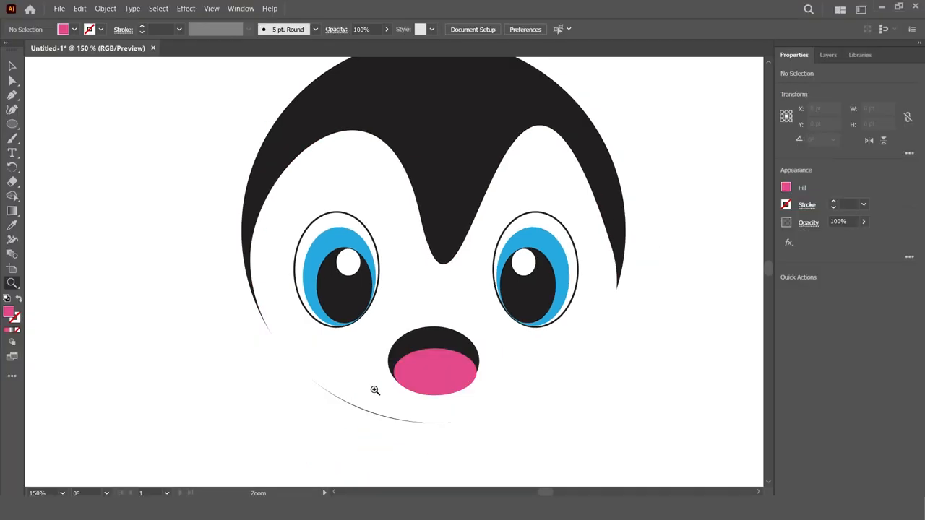
pyautogui.click(339, 432)
pyautogui.click(435, 279)
pyautogui.hscroll(-2, 410, 407)
pyautogui.scroll(1, 412, 369)
pyautogui.click(11, 65)
pyautogui.click(462, 303)
pyautogui.moveTo(462, 303); pyautogui.dragTo(461, 303)
pyautogui.moveTo(519, 286); pyautogui.dragTo(511, 286)
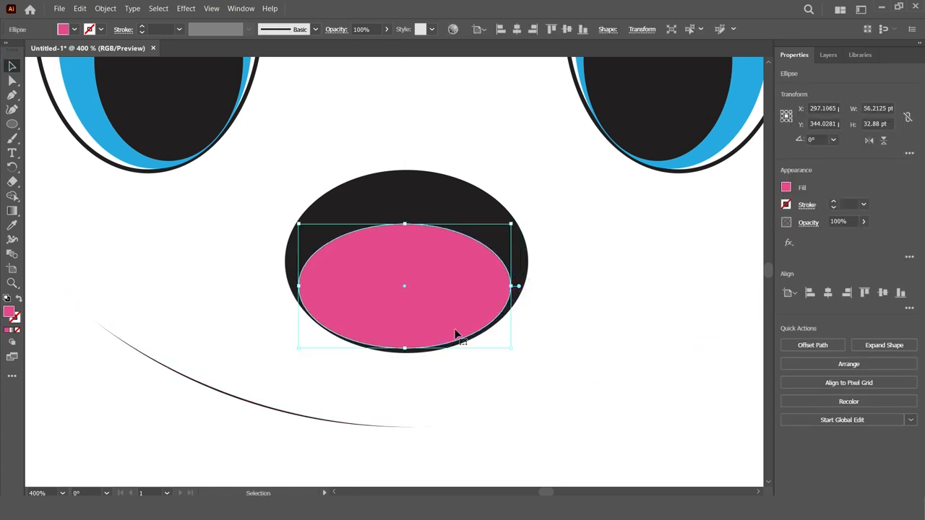
# - Extend the tongue to the mouth's bottom edge and center the pink and black ellipses horizontally
pyautogui.moveTo(405, 348); pyautogui.dragTo(406, 353)
pyautogui.moveTo(452, 320); pyautogui.dragTo(455, 321)
pyautogui.keyDown('shift'); pyautogui.click(440, 200); pyautogui.keyUp('shift')
pyautogui.click(828, 292)
pyautogui.click(633, 429)
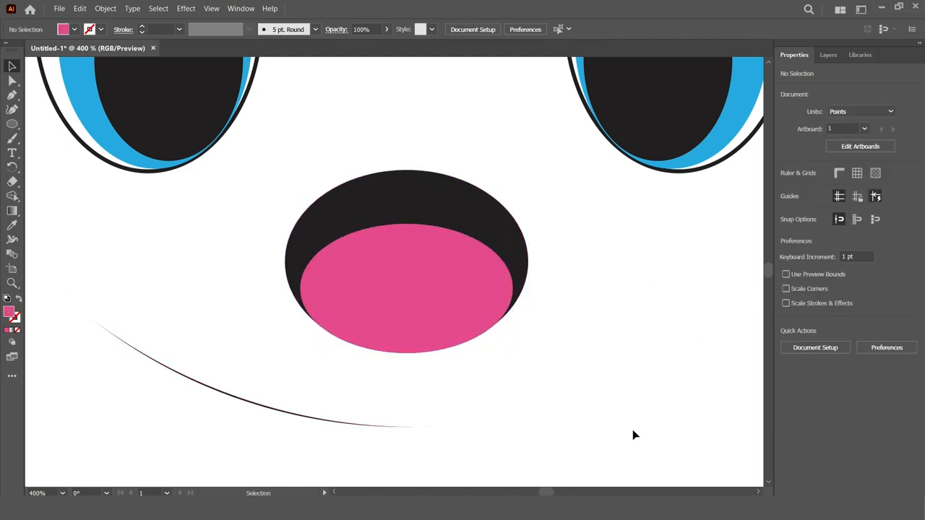
pyautogui.hotkey('ctrl', '0')
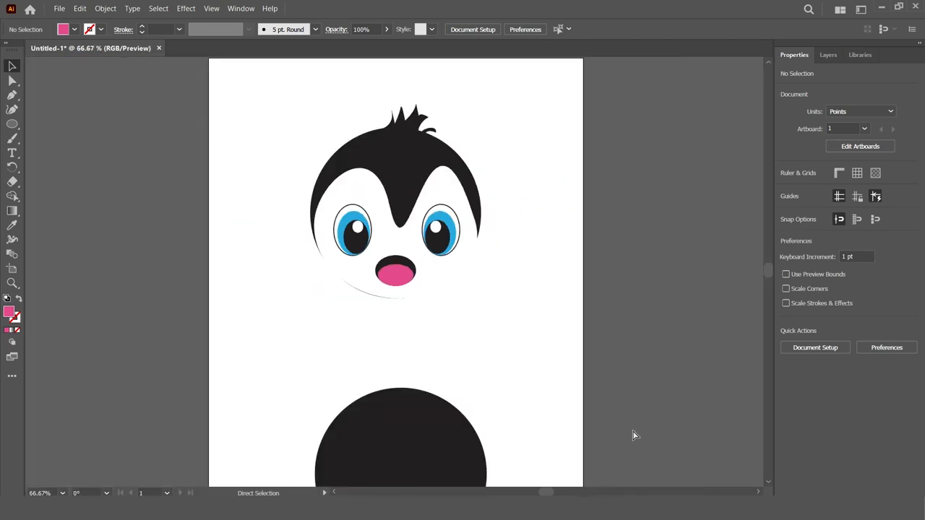
# - Copy the large black circle below the head and move the original off the artboard's left edge
pyautogui.click(829, 55)
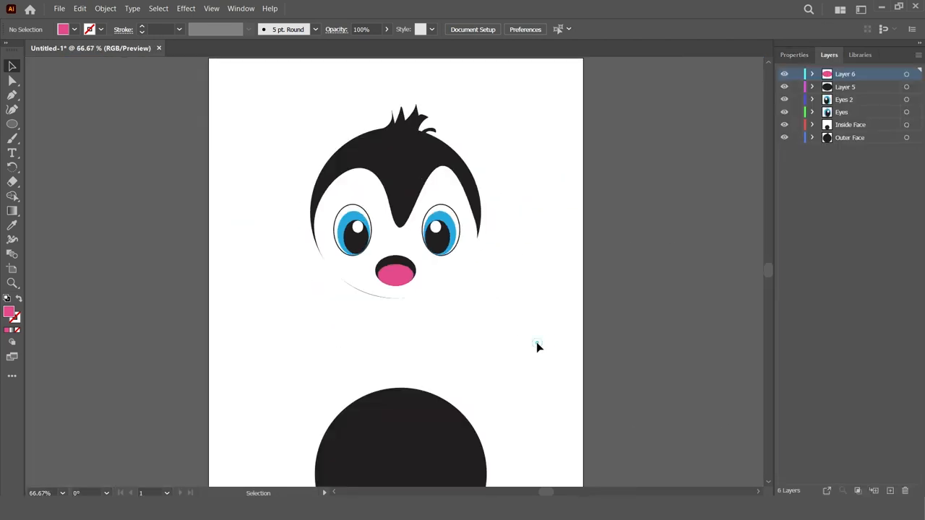
pyautogui.click(410, 437)
pyautogui.click(80, 8)
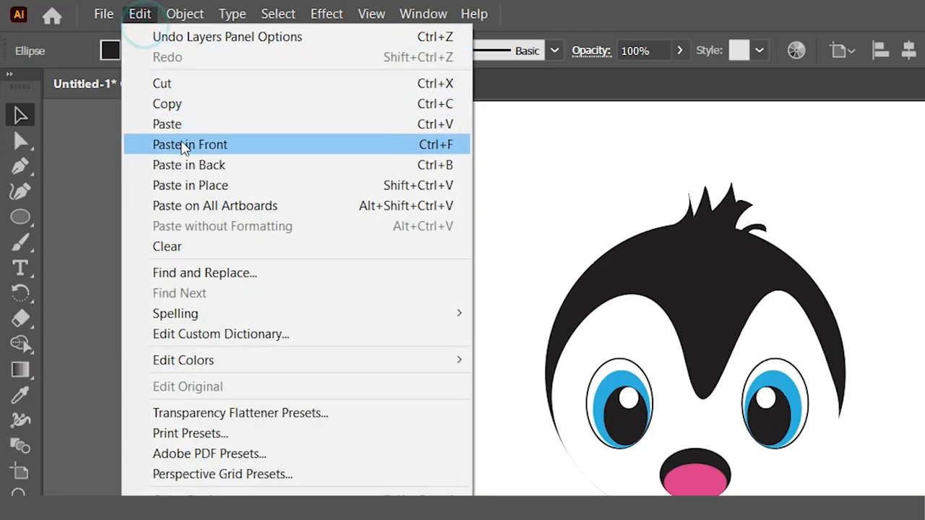
pyautogui.click(104, 57)
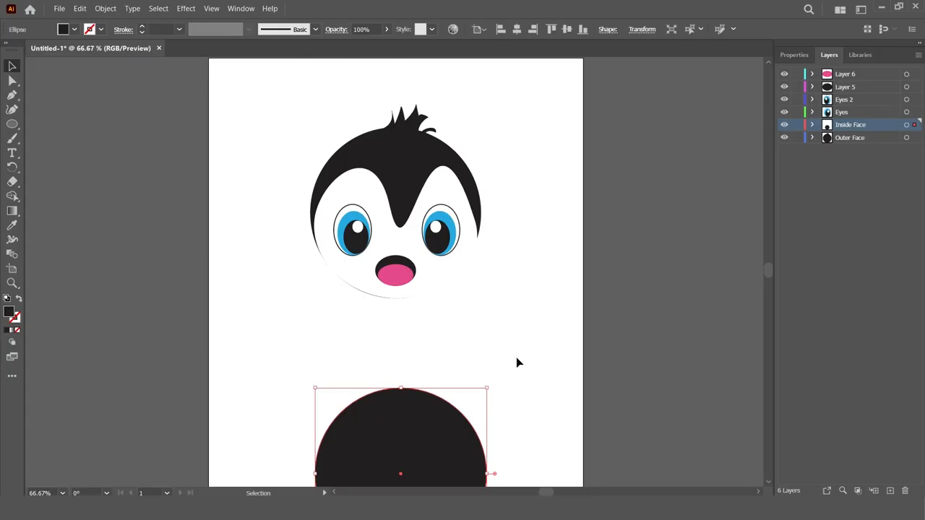
pyautogui.moveTo(424, 436); pyautogui.dragTo(193, 338)
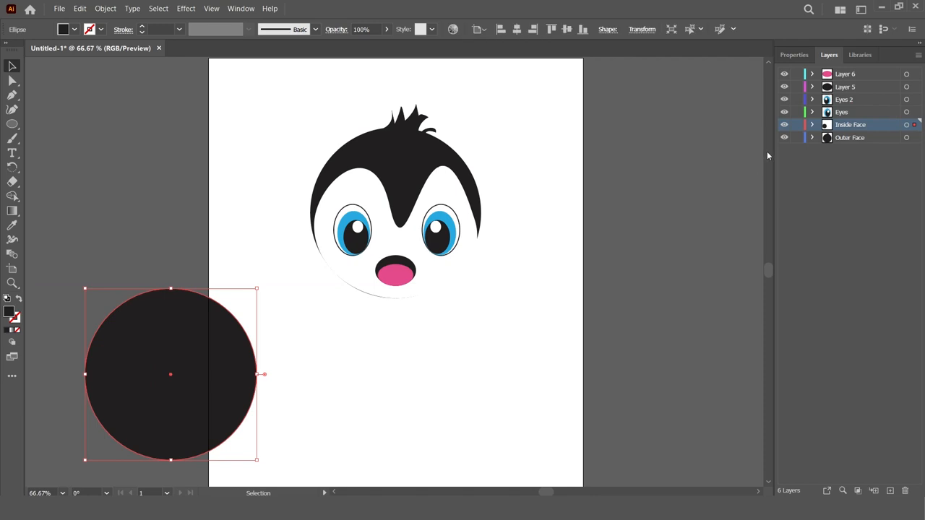
# - Paste the black circle into a new top layer named Body and place it just below the head
pyautogui.click(860, 73)
pyautogui.click(891, 492)
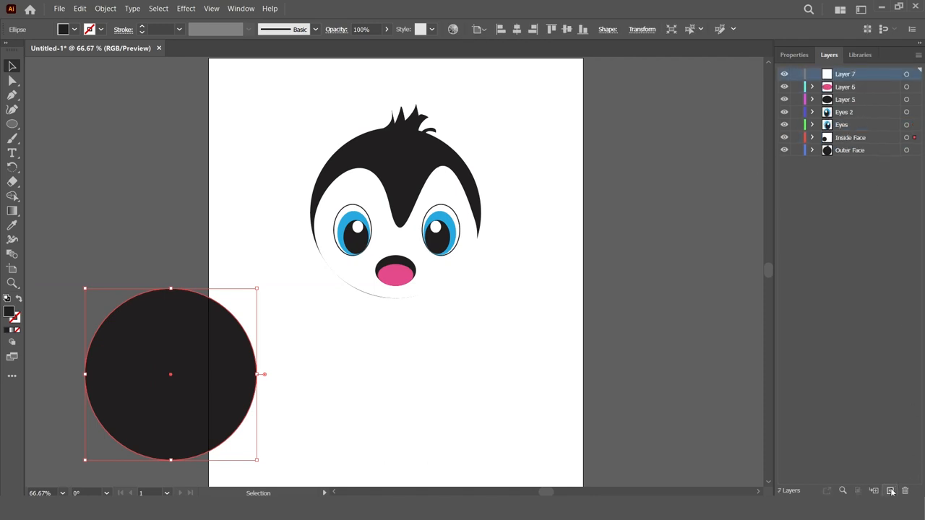
pyautogui.click(89, 118)
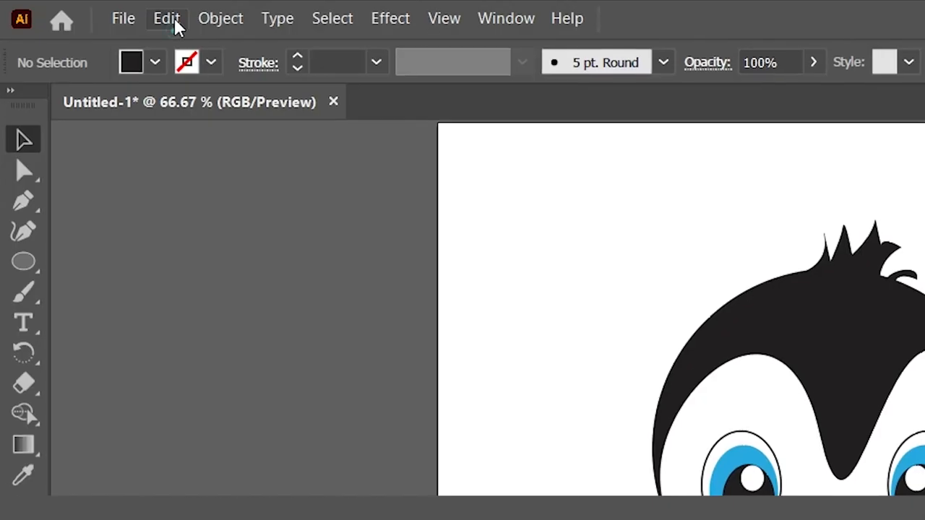
pyautogui.click(80, 8)
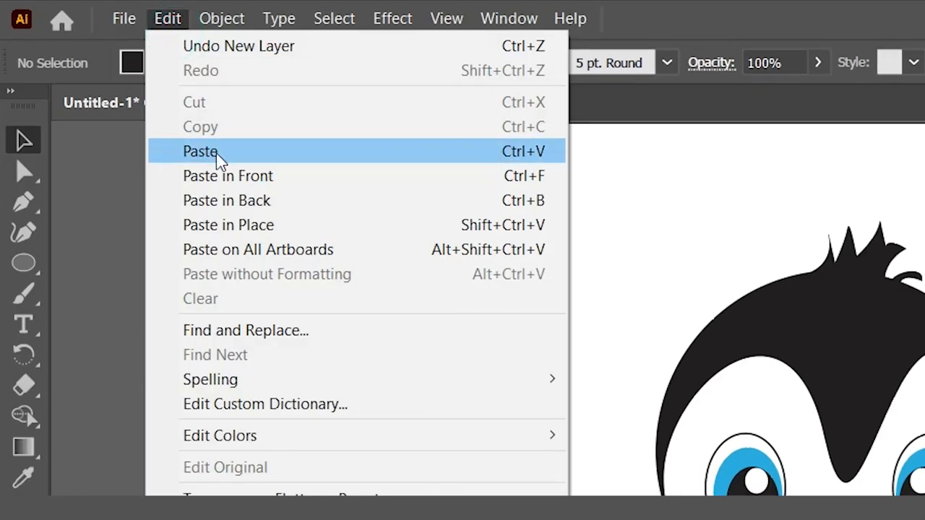
pyautogui.click(209, 152)
pyautogui.moveTo(419, 324); pyautogui.dragTo(426, 434)
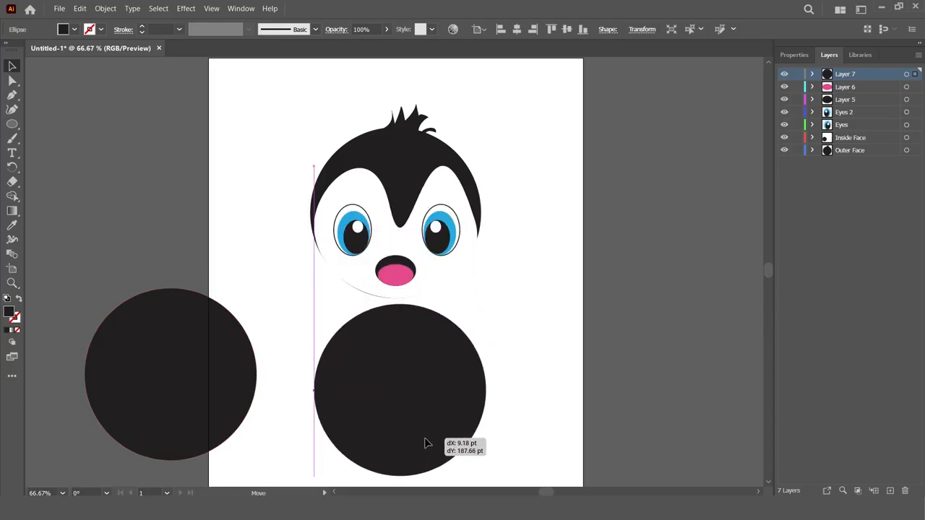
pyautogui.doubleClick(851, 75)
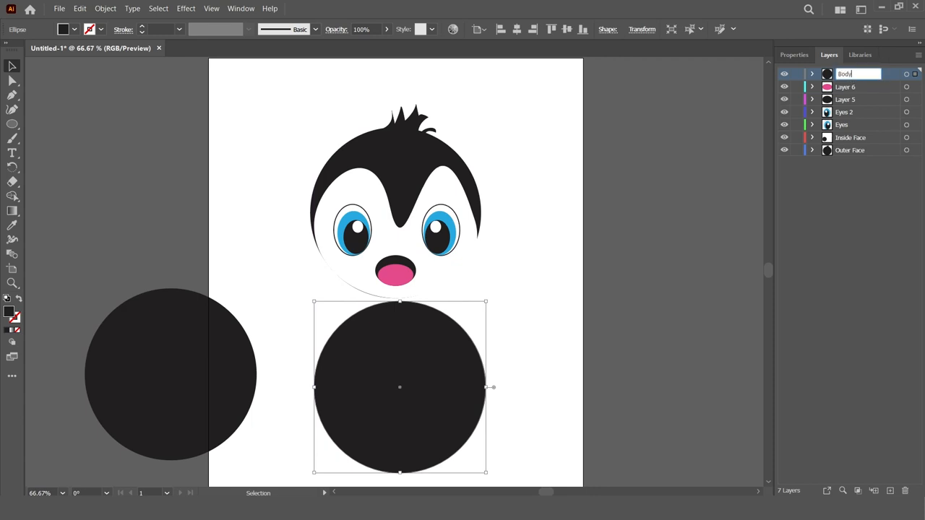
pyautogui.press('Return')
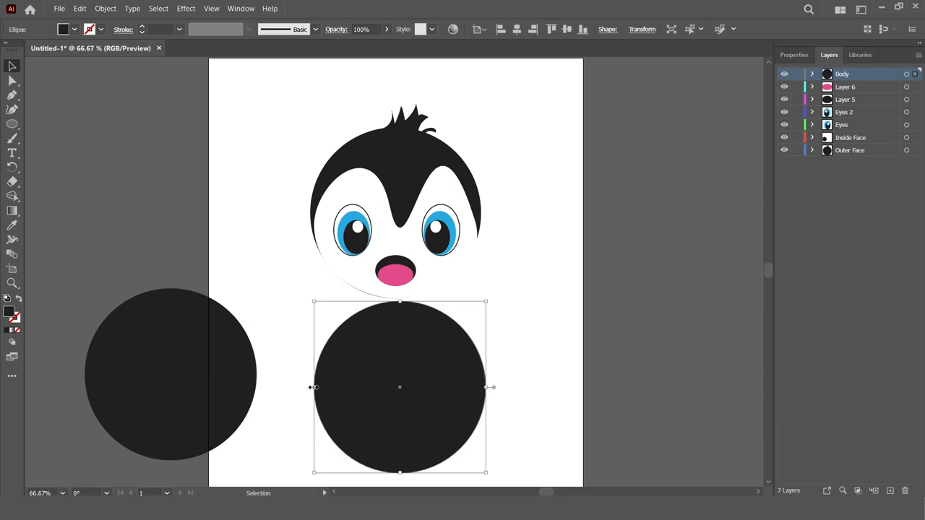
# - Reshape the pasted circle into an upright oval about 250 by 267 pt and move it up toward the head
pyautogui.moveTo(311, 388); pyautogui.dragTo(354, 387)
pyautogui.moveTo(455, 427); pyautogui.dragTo(430, 403)
pyautogui.moveTo(460, 368); pyautogui.dragTo(487, 368)
pyautogui.moveTo(423, 376); pyautogui.dragTo(419, 355)
pyautogui.moveTo(401, 427)
pyautogui.mouseDown()
pyautogui.moveTo(399, 398)
pyautogui.moveTo(401, 419)
pyautogui.mouseUp()
# - Move the Body layer beneath Outer Face and adjust the oval's position behind the head
pyautogui.moveTo(847, 74); pyautogui.dragTo(843, 159)
pyautogui.click(532, 388)
pyautogui.moveTo(436, 394); pyautogui.dragTo(432, 391)
# - Center the body oval horizontally on the artboard and move the spare black circle farther away from it
pyautogui.click(794, 55)
pyautogui.click(515, 387)
pyautogui.moveTo(198, 394); pyautogui.dragTo(125, 356)
pyautogui.click(501, 400)
# - Copy the body oval into a new layer above Body and place the copy over the body's upper part
pyautogui.click(829, 55)
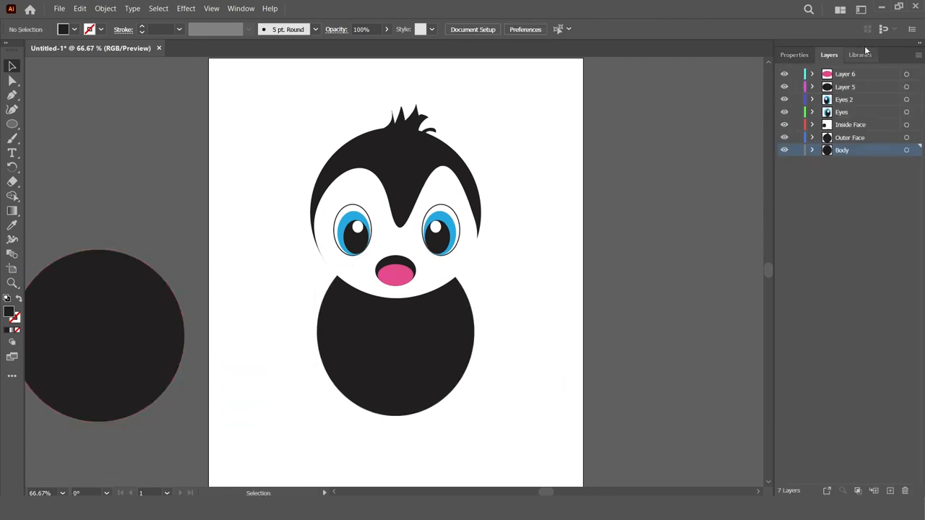
pyautogui.click(890, 491)
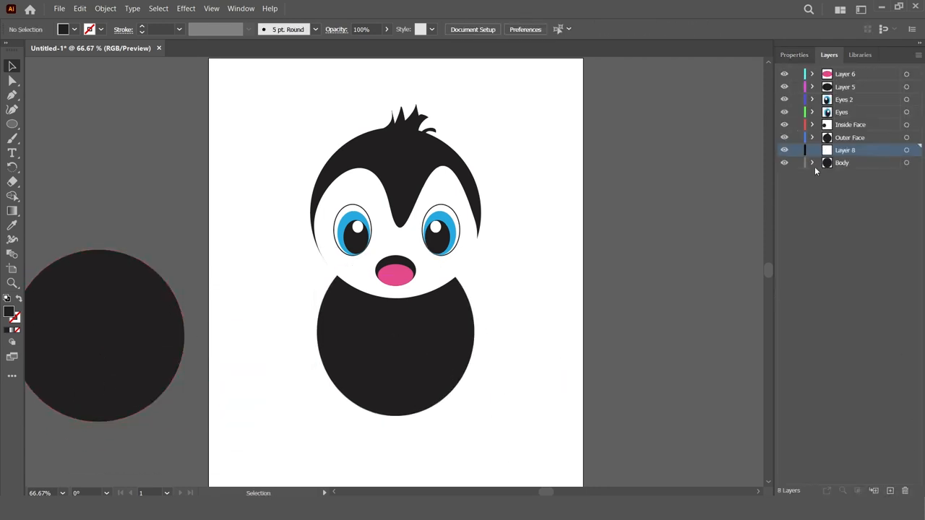
pyautogui.click(409, 356)
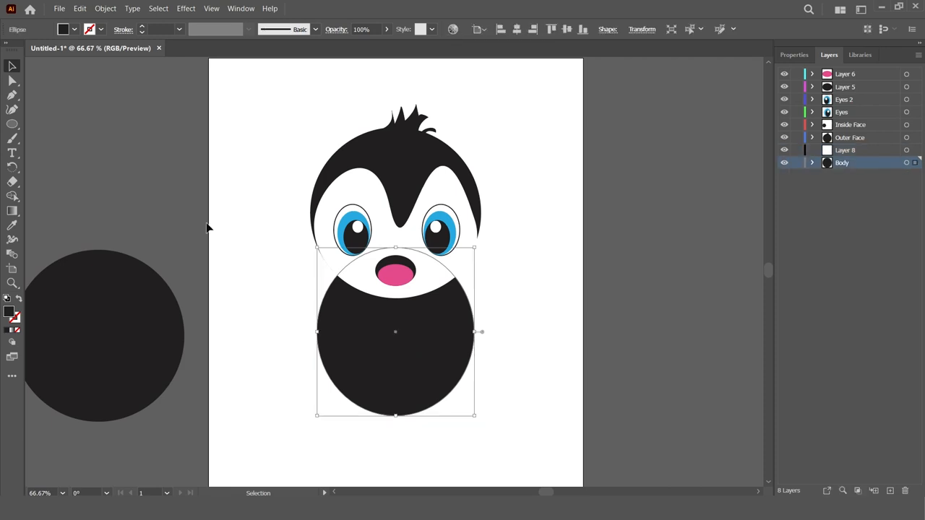
pyautogui.click(79, 8)
pyautogui.click(109, 60)
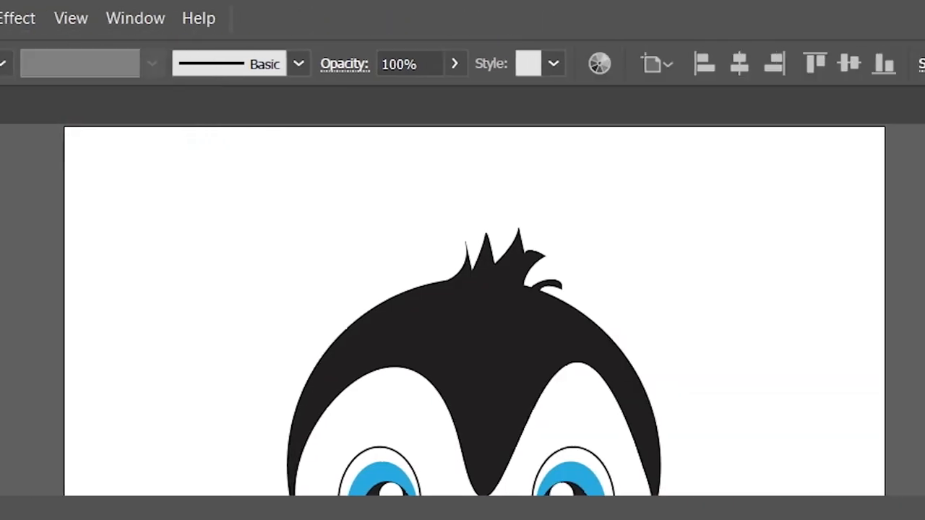
pyautogui.click(758, 327)
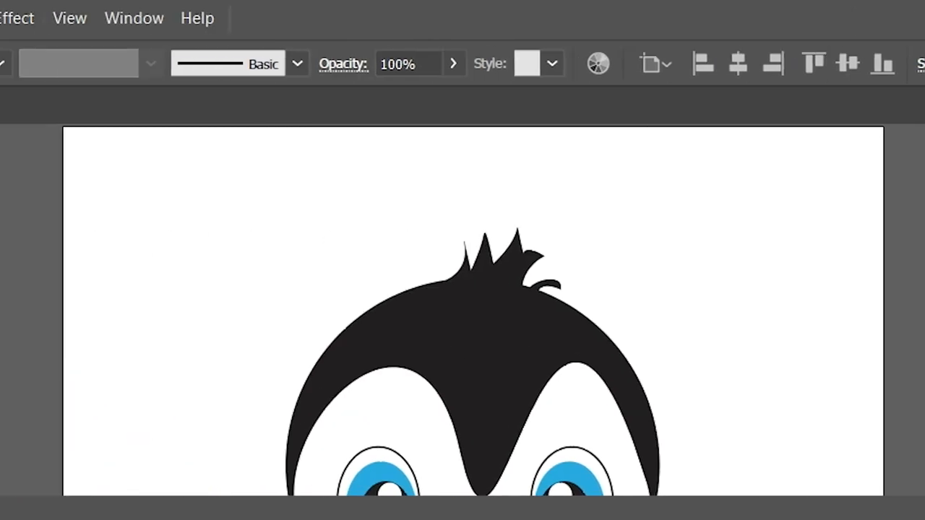
pyautogui.click(175, 18)
pyautogui.click(284, 161)
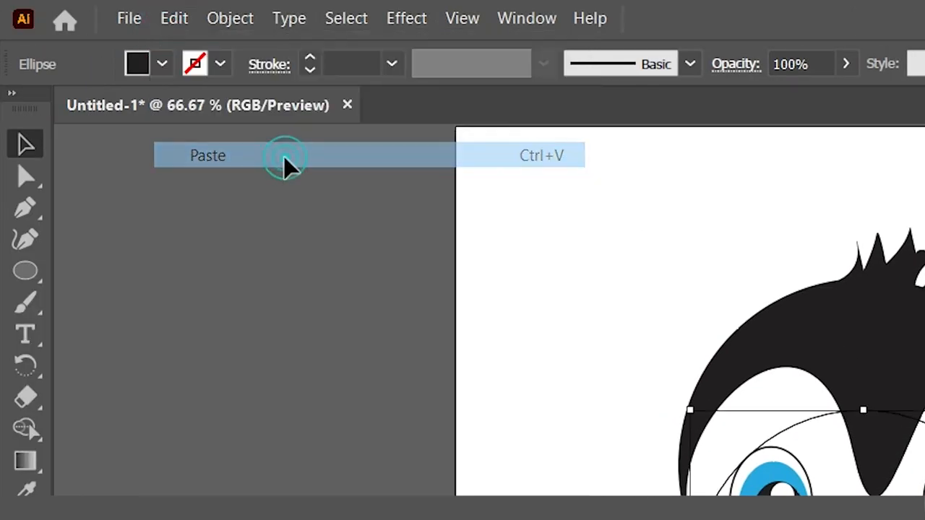
pyautogui.moveTo(427, 327); pyautogui.dragTo(434, 357)
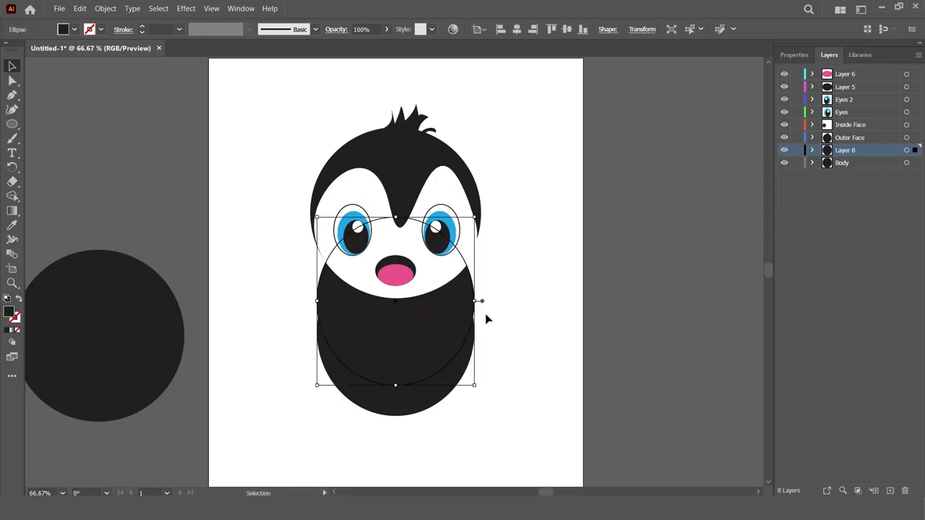
# - Fill the copied body oval with white
pyautogui.click(793, 55)
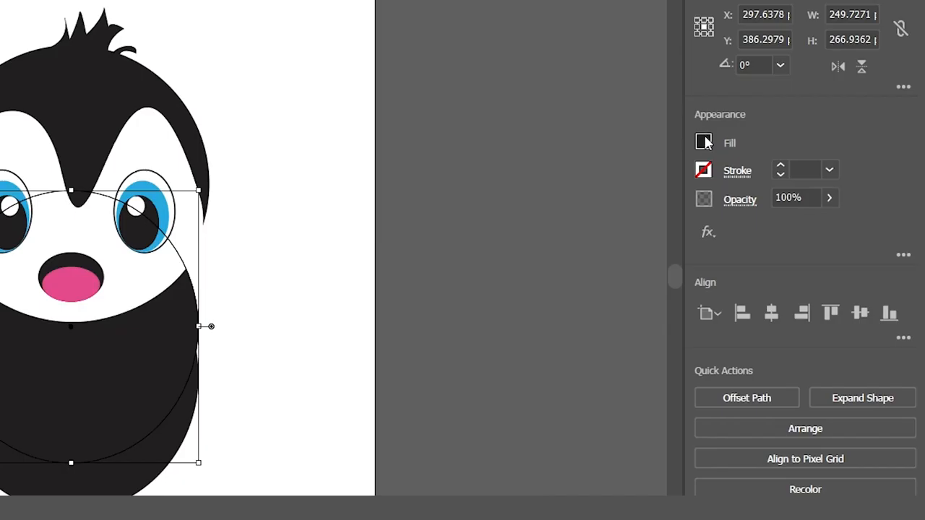
pyautogui.click(786, 187)
pyautogui.click(713, 210)
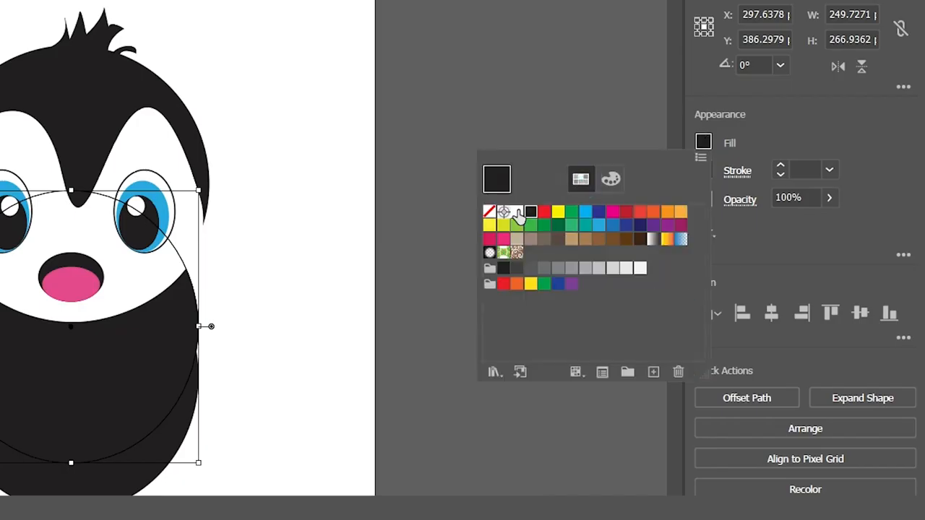
pyautogui.click(517, 211)
# - Narrow the white oval on both sides and lower its top so it forms a belly inside the black body
pyautogui.click(409, 392)
pyautogui.moveTo(29, 415); pyautogui.dragTo(70, 409)
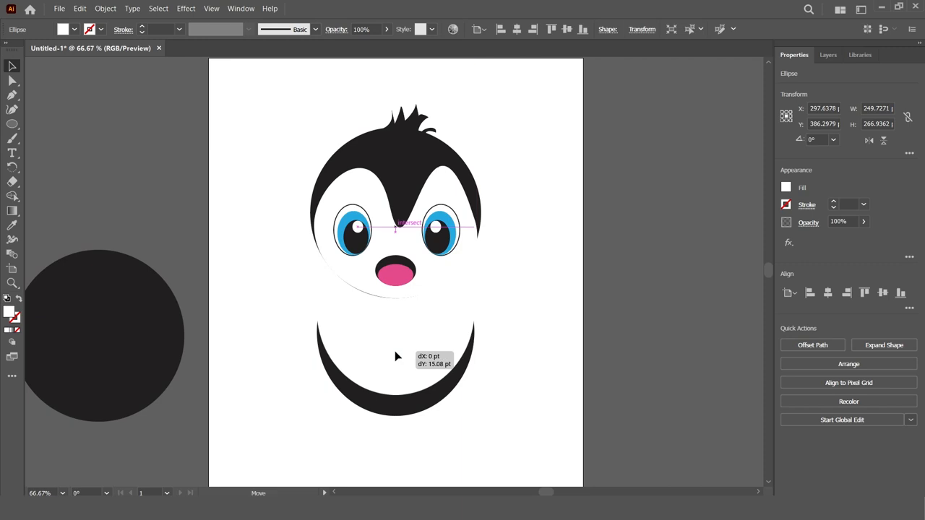
pyautogui.moveTo(317, 310); pyautogui.dragTo(331, 310)
pyautogui.moveTo(477, 311); pyautogui.dragTo(465, 310)
pyautogui.moveTo(399, 226); pyautogui.dragTo(384, 251)
pyautogui.click(547, 316)
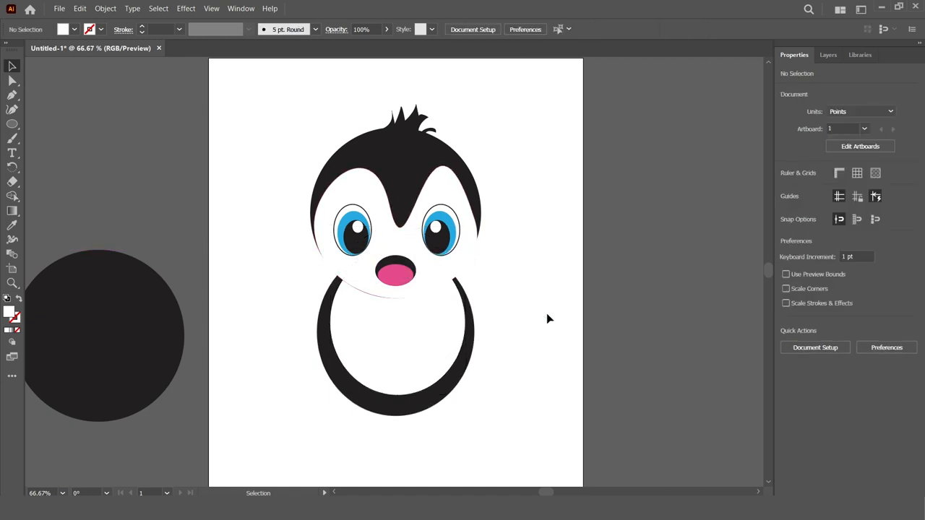
# - Align the black body horizontally with the white belly so the border is even on both sides
pyautogui.click(379, 410)
pyautogui.click(808, 344)
pyautogui.click(568, 412)
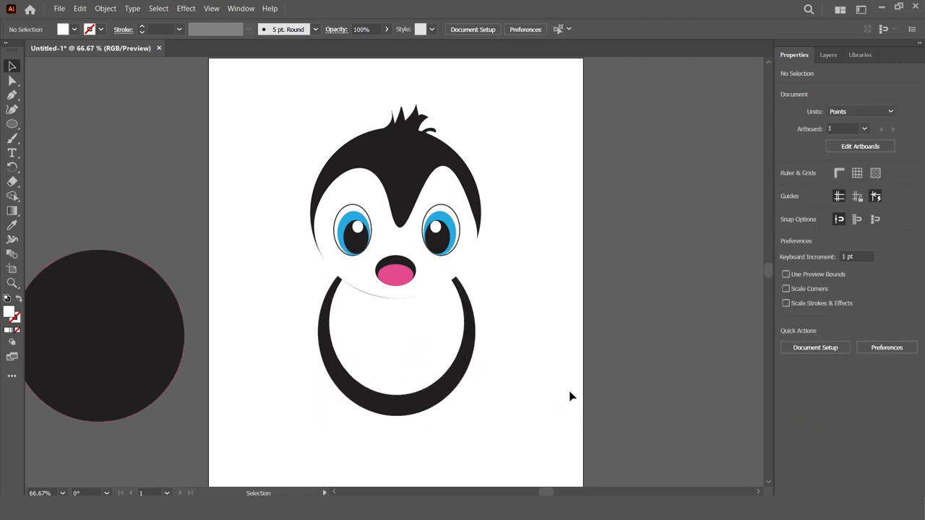
# - Create a new layer above Body and draw a flat white ellipse beside the body's left shoulder
pyautogui.click(829, 54)
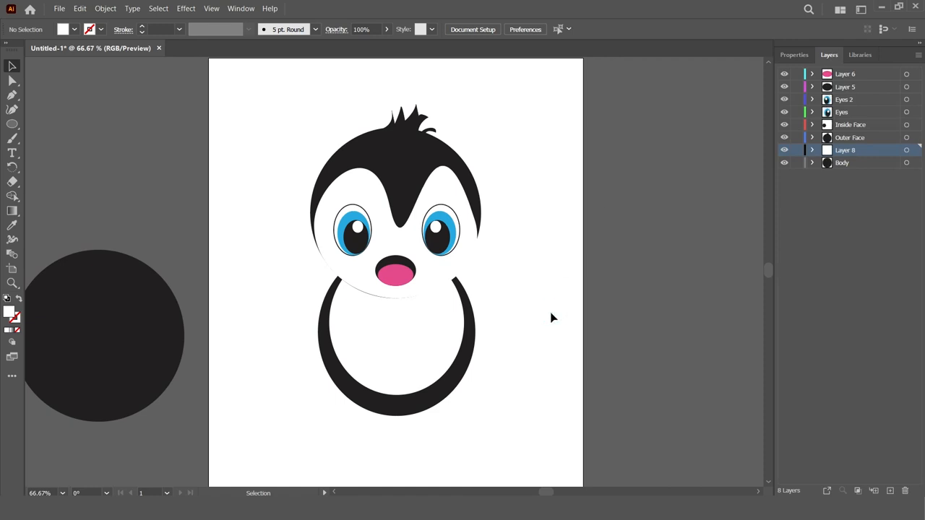
pyautogui.click(870, 162)
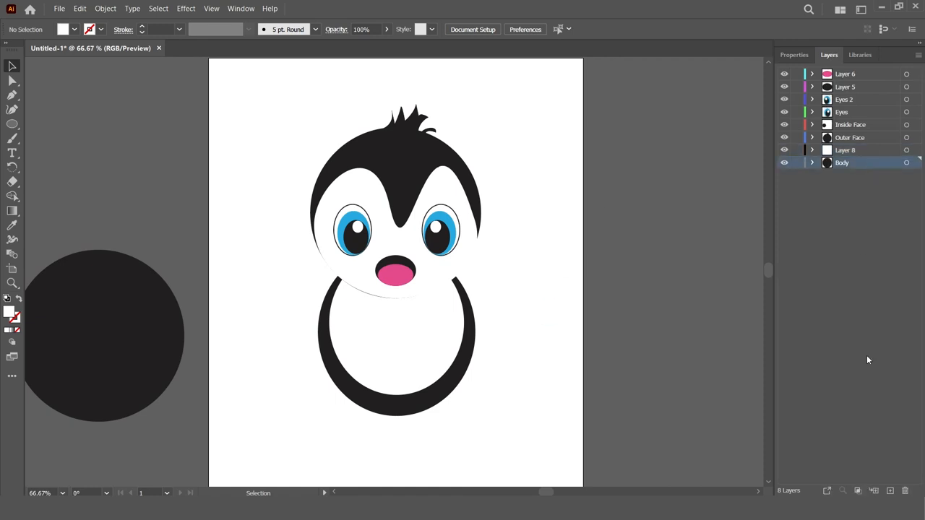
pyautogui.click(890, 491)
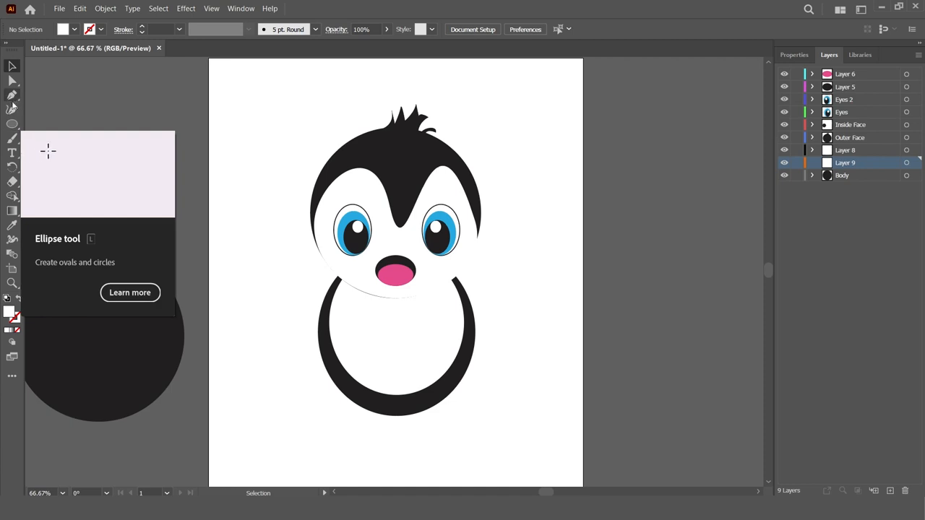
pyautogui.click(12, 127)
pyautogui.moveTo(319, 275)
pyautogui.mouseDown()
pyautogui.moveTo(260, 283)
pyautogui.moveTo(243, 306)
pyautogui.moveTo(230, 303)
pyautogui.mouseUp()
pyautogui.click(12, 66)
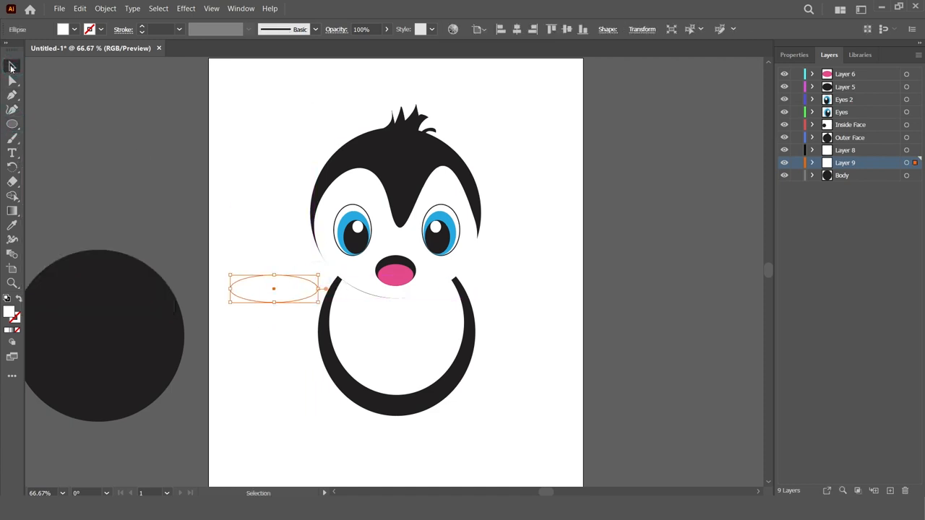
# - Tilt the flat ellipse down from the left shoulder as a wing and move its layer below Body
pyautogui.moveTo(325, 313); pyautogui.dragTo(321, 269)
pyautogui.moveTo(276, 292); pyautogui.dragTo(305, 310)
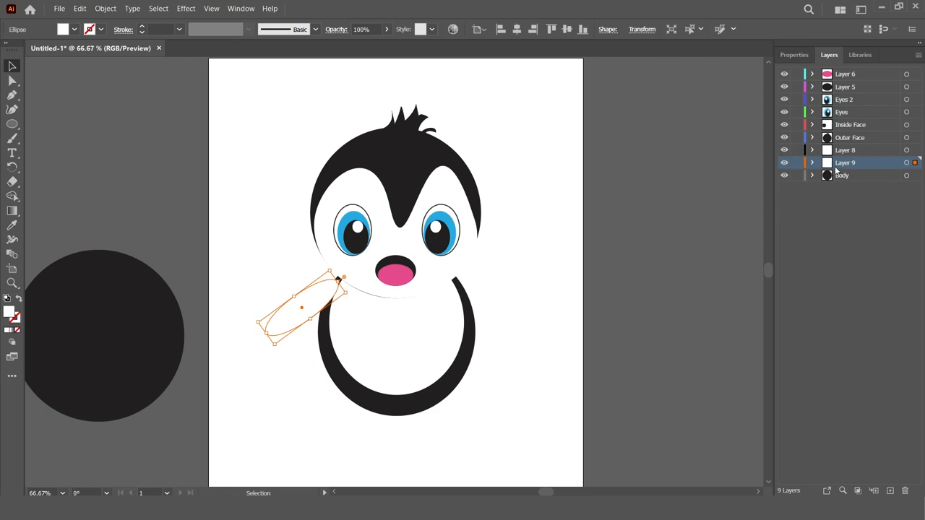
pyautogui.moveTo(847, 165); pyautogui.dragTo(846, 202)
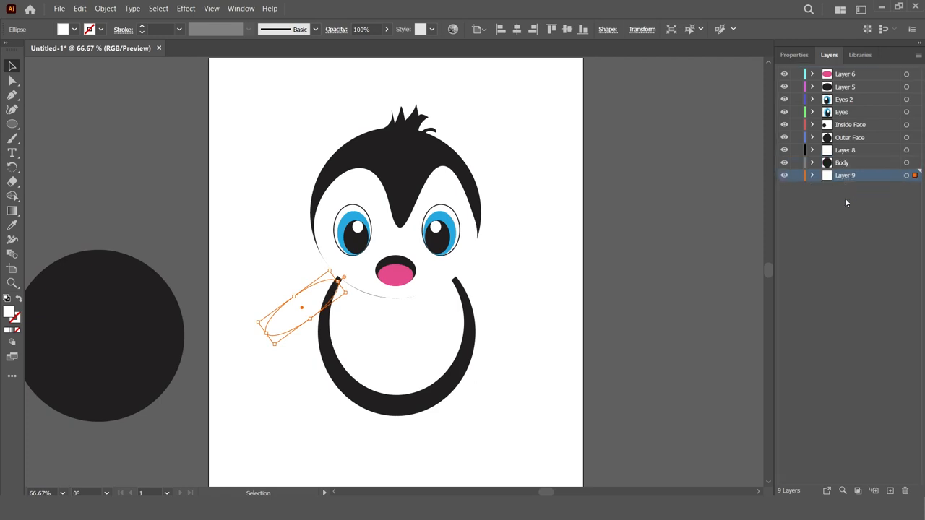
# - Give the white wing ellipse at the left shoulder a black stroke
pyautogui.click(707, 358)
pyautogui.click(293, 311)
pyautogui.click(793, 55)
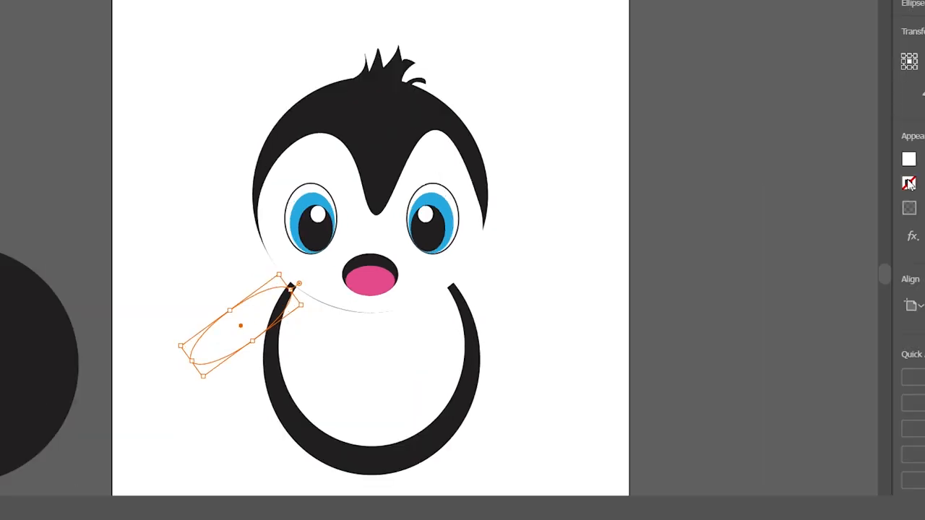
pyautogui.click(788, 208)
pyautogui.click(739, 292)
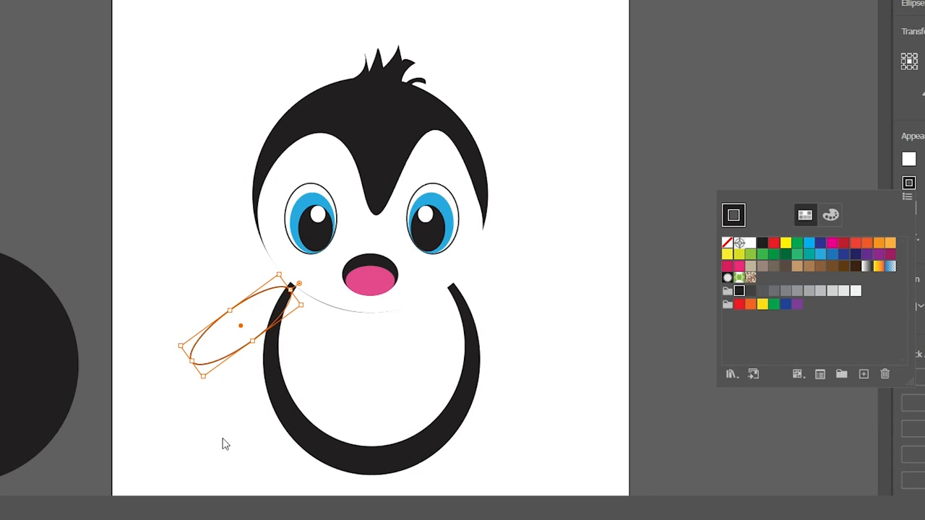
pyautogui.click(194, 368)
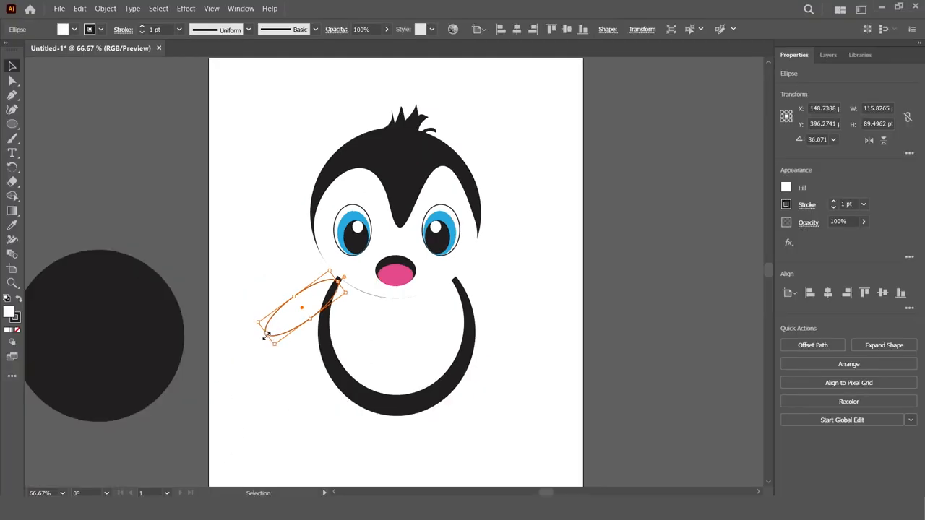
# - Rotate the left wing more steeply, to about 56°, and move it down against the side of the body
pyautogui.moveTo(265, 337); pyautogui.dragTo(316, 337)
pyautogui.moveTo(299, 378); pyautogui.dragTo(320, 377)
pyautogui.moveTo(320, 344)
pyautogui.mouseDown()
pyautogui.moveTo(314, 330)
pyautogui.moveTo(316, 352)
pyautogui.mouseUp()
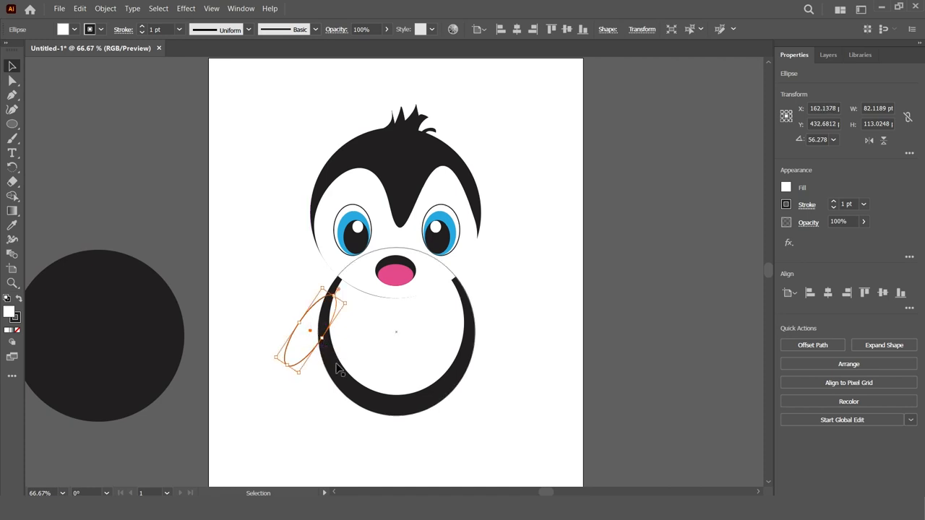
# - Apply Width Profile 1 to the left wing's outline and set its stroke weight to 10 pt
pyautogui.click(249, 29)
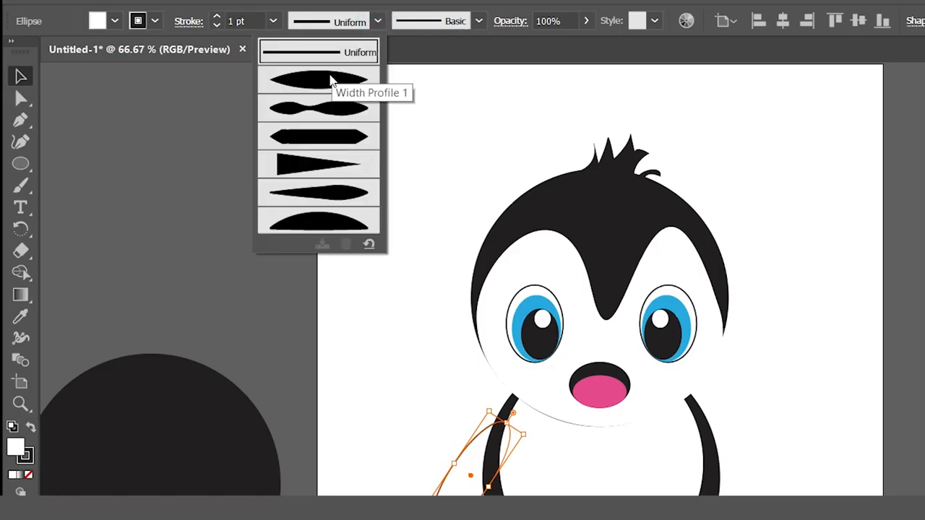
pyautogui.click(331, 81)
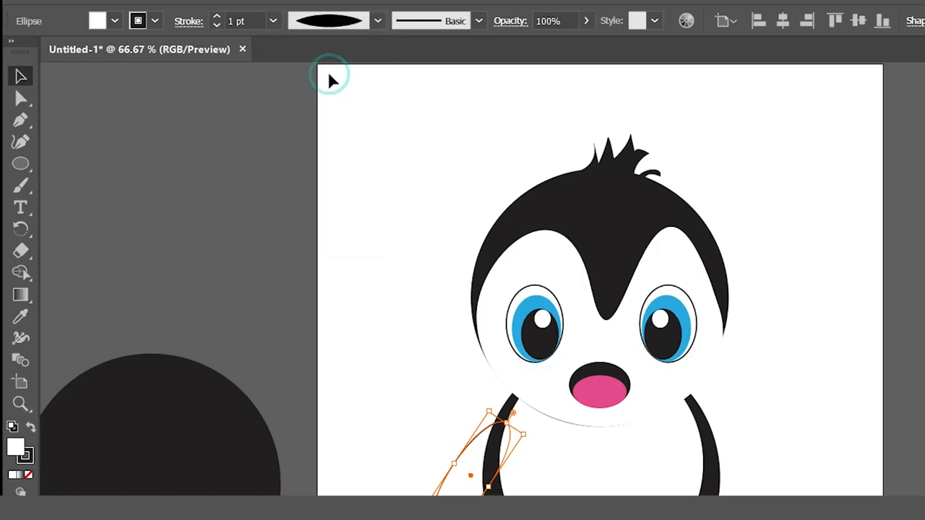
pyautogui.click(216, 17)
pyautogui.click(216, 17)
pyautogui.click(216, 17)
pyautogui.click(216, 17)
pyautogui.click(216, 17)
pyautogui.click(216, 17)
pyautogui.click(216, 17)
pyautogui.click(217, 17)
pyautogui.click(216, 17)
pyautogui.click(346, 272)
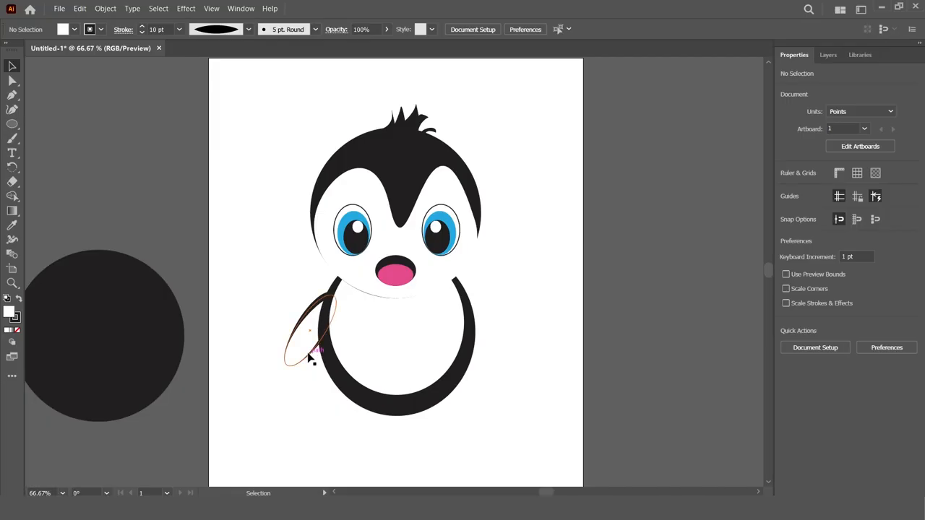
pyautogui.click(271, 389)
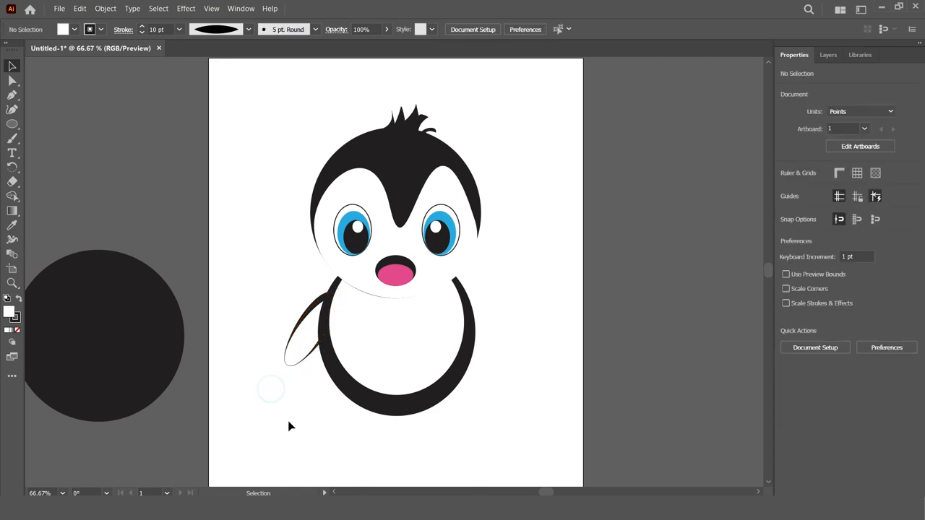
# - Rename the left wing's layer as Hand 1
pyautogui.click(307, 361)
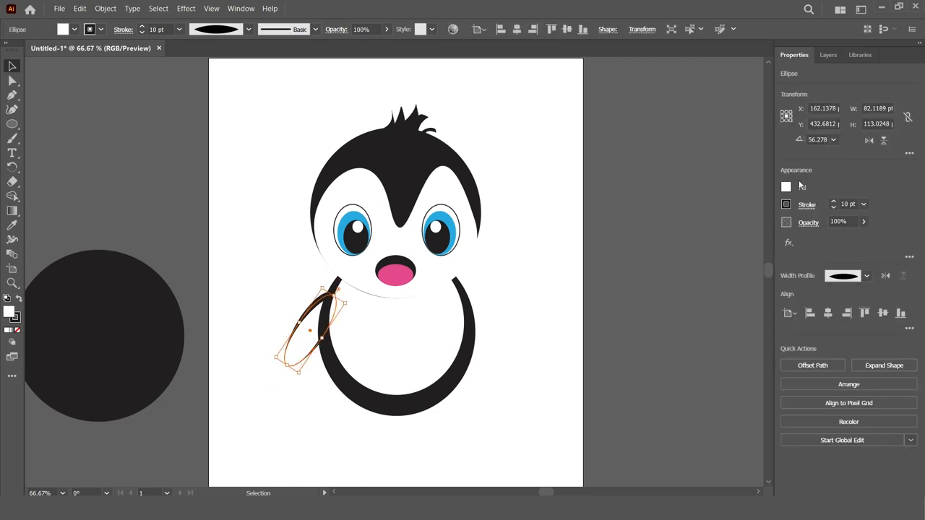
pyautogui.click(826, 57)
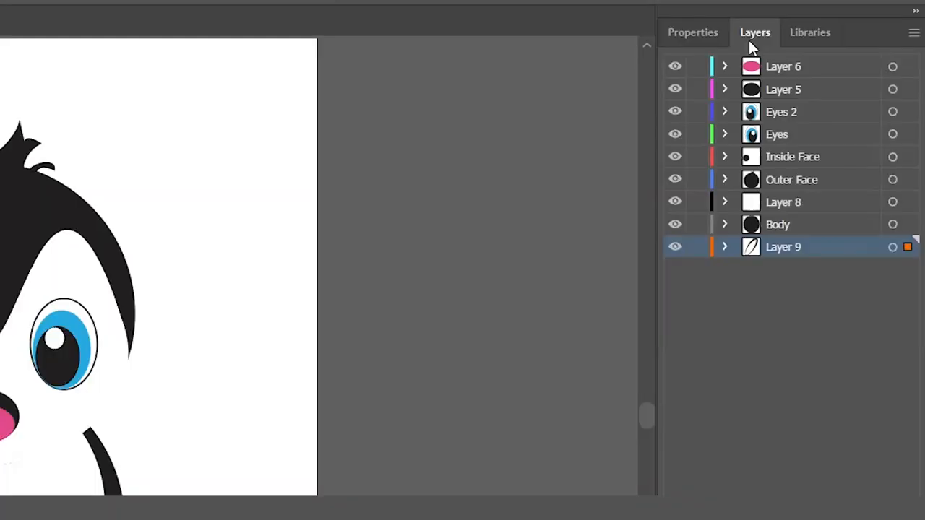
pyautogui.doubleClick(785, 248)
pyautogui.write('Hand')
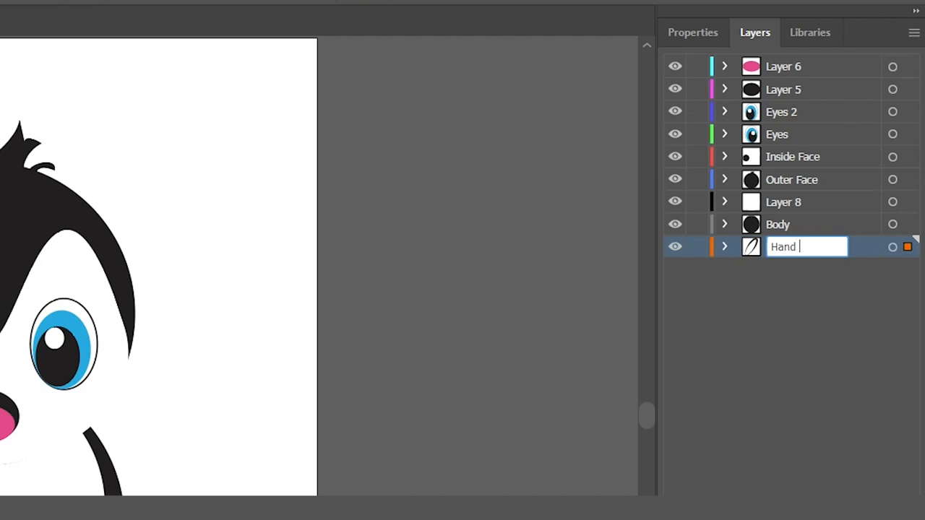
pyautogui.write(' 1')
pyautogui.press('Return')
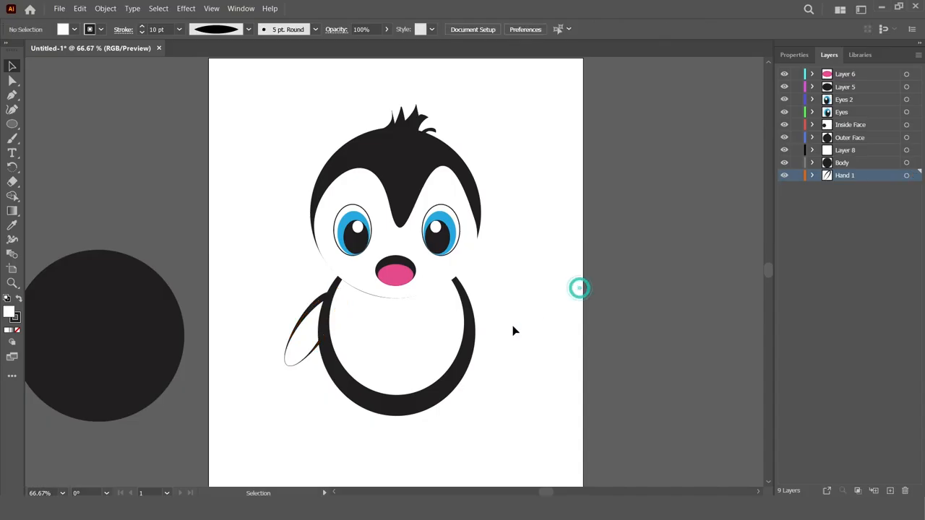
# - Copy the left wing and paste it onto a new layer above Hand 1
pyautogui.click(321, 309)
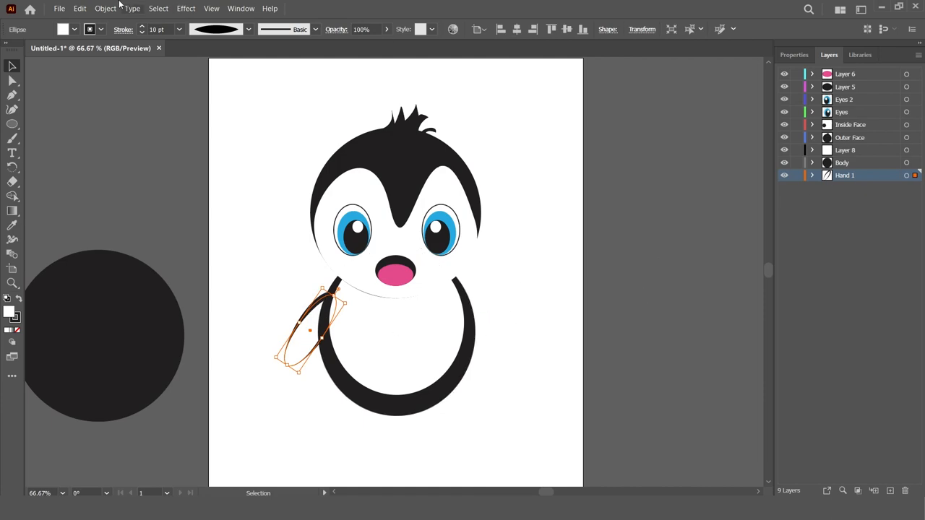
pyautogui.click(79, 9)
pyautogui.click(121, 62)
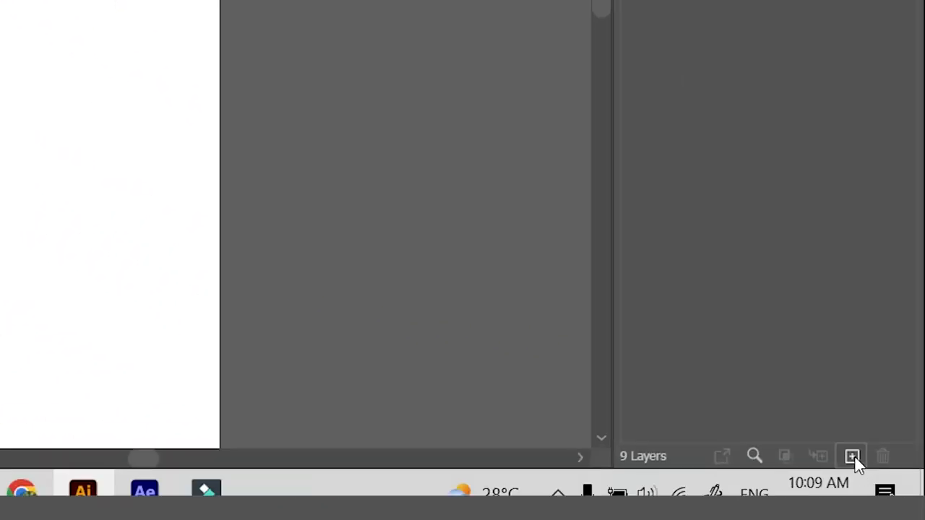
pyautogui.click(853, 457)
pyautogui.click(163, 18)
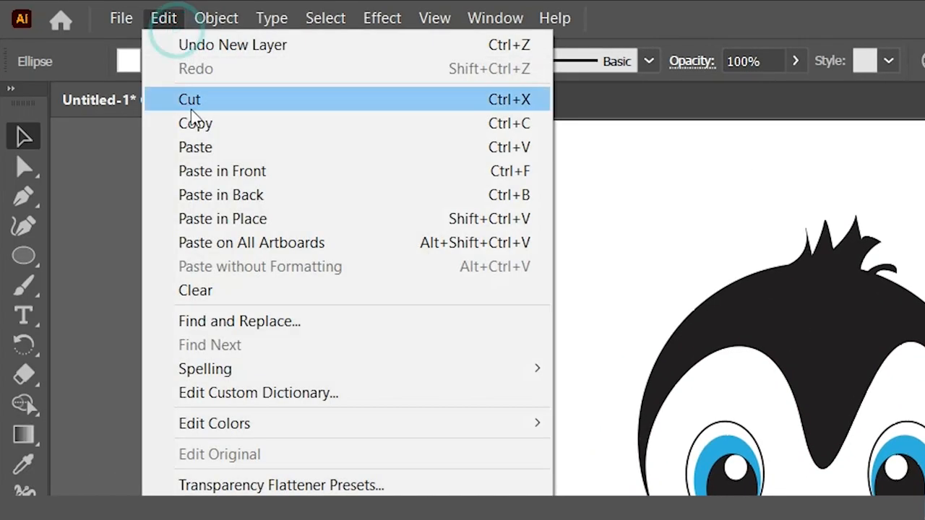
pyautogui.click(214, 149)
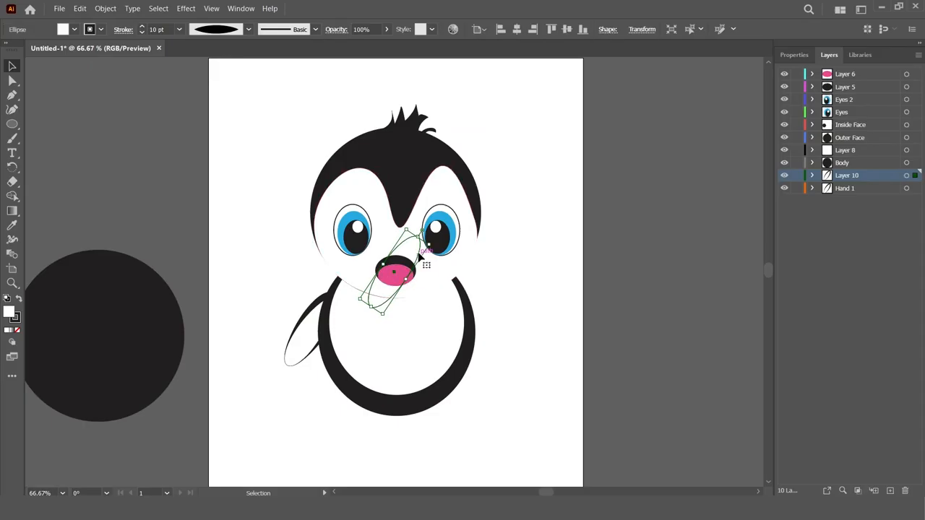
# - Move the copied wing to the other side of the body, reflect it across the vertical axis and tuck it behind the shoulder
pyautogui.moveTo(422, 251); pyautogui.dragTo(538, 299)
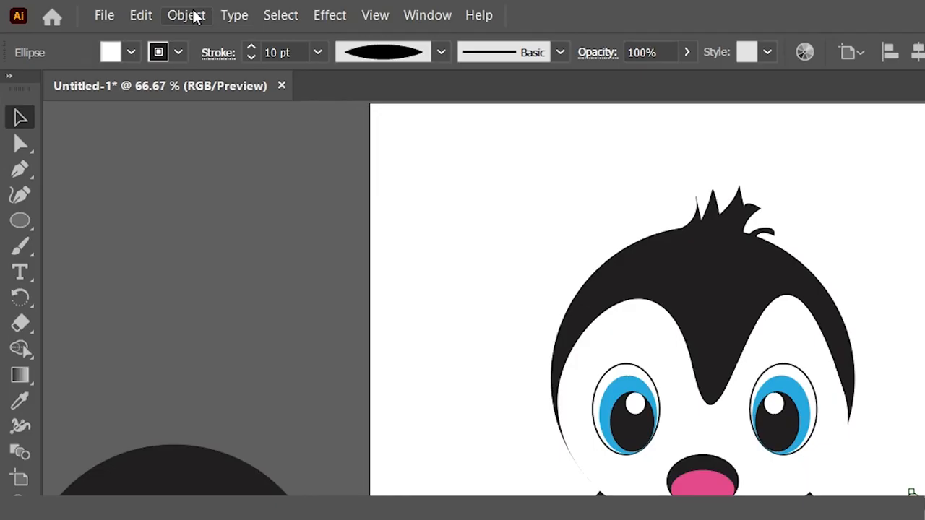
pyautogui.click(106, 8)
pyautogui.moveTo(112, 23)
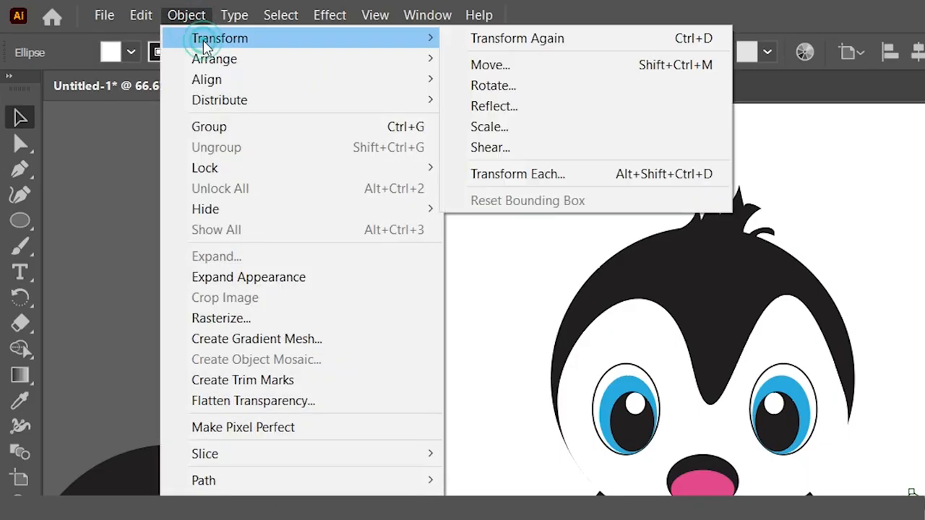
pyautogui.click(491, 107)
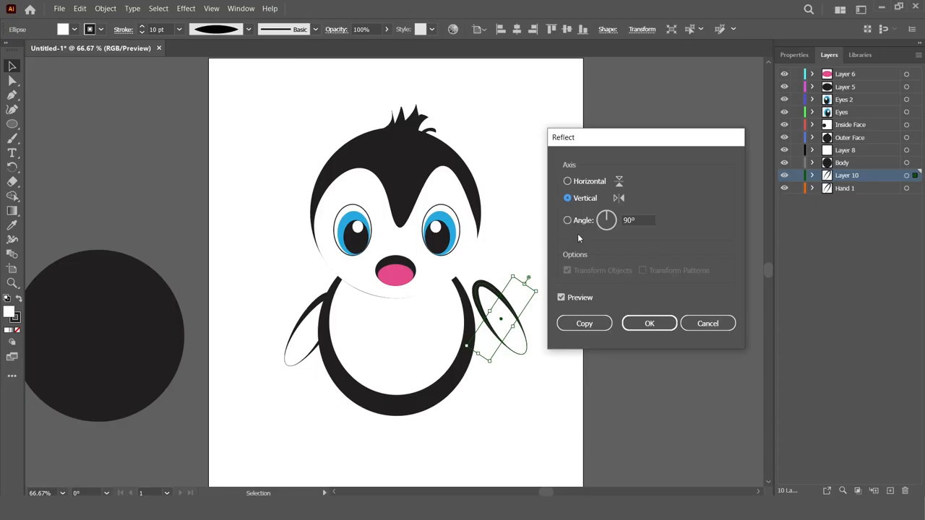
pyautogui.click(635, 326)
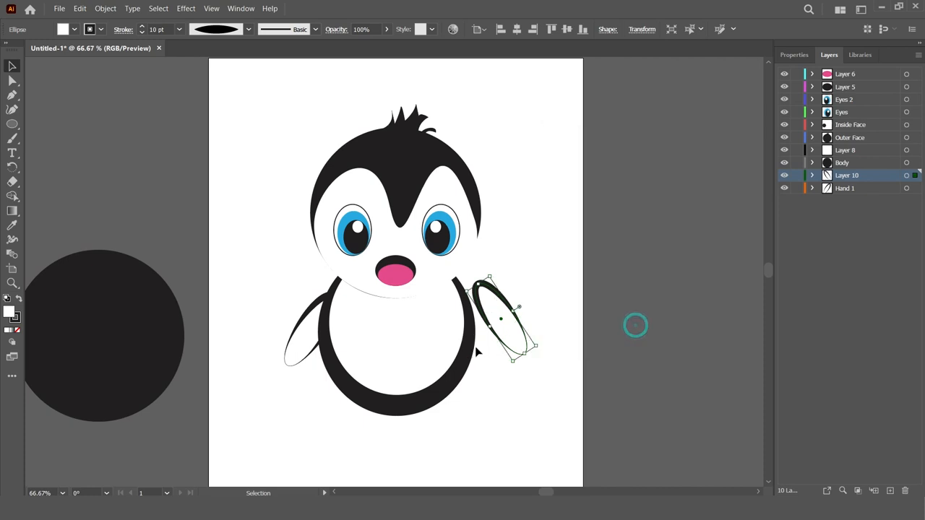
pyautogui.moveTo(486, 322); pyautogui.dragTo(467, 331)
# - Reshape the right wing by adjusting its tip anchor and handles so that it bends outward and up as if waving
pyautogui.click(13, 82)
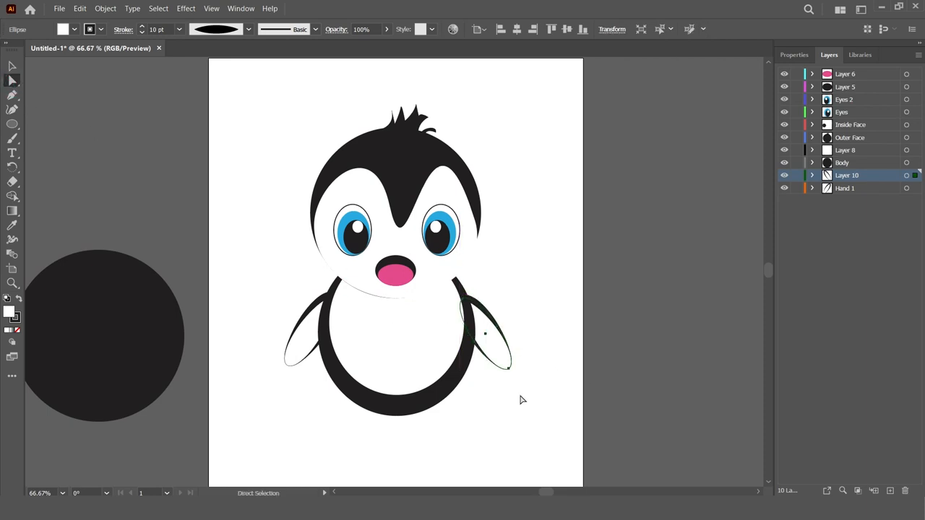
pyautogui.moveTo(508, 371); pyautogui.dragTo(506, 361)
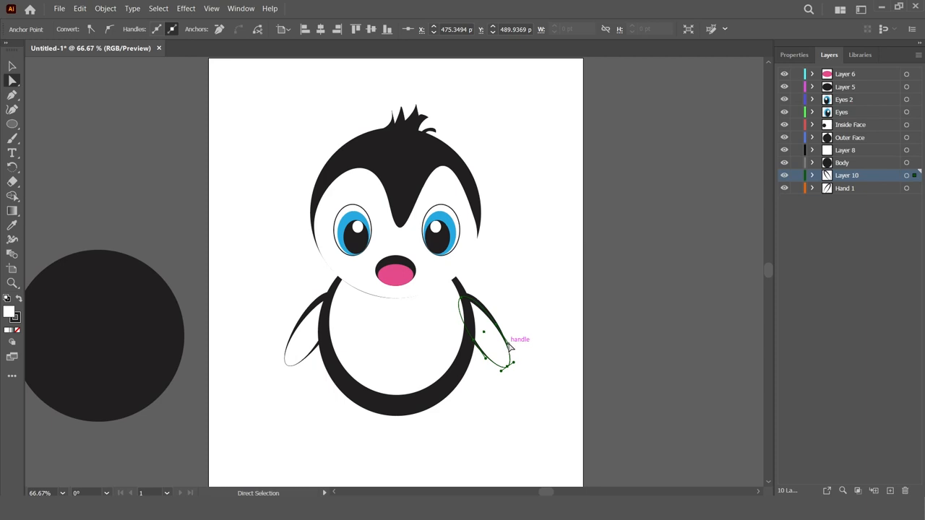
pyautogui.moveTo(509, 348); pyautogui.dragTo(535, 332)
pyautogui.click(534, 331)
pyautogui.click(12, 65)
pyautogui.click(253, 274)
# - Raise both wings slightly to meet the shoulders and adjust the tilt of the left wing and the position of the waving one
pyautogui.moveTo(480, 327)
pyautogui.mouseDown()
pyautogui.moveTo(474, 308)
pyautogui.moveTo(473, 315)
pyautogui.mouseUp()
pyautogui.moveTo(316, 305)
pyautogui.mouseDown()
pyautogui.moveTo(286, 426)
pyautogui.moveTo(319, 296)
pyautogui.mouseUp()
pyautogui.moveTo(304, 359); pyautogui.dragTo(290, 360)
pyautogui.click(532, 351)
pyautogui.click(516, 305)
pyautogui.moveTo(517, 301)
pyautogui.mouseDown()
pyautogui.moveTo(536, 292)
pyautogui.moveTo(538, 311)
pyautogui.moveTo(535, 293)
pyautogui.moveTo(501, 293)
pyautogui.mouseUp()
pyautogui.click(537, 373)
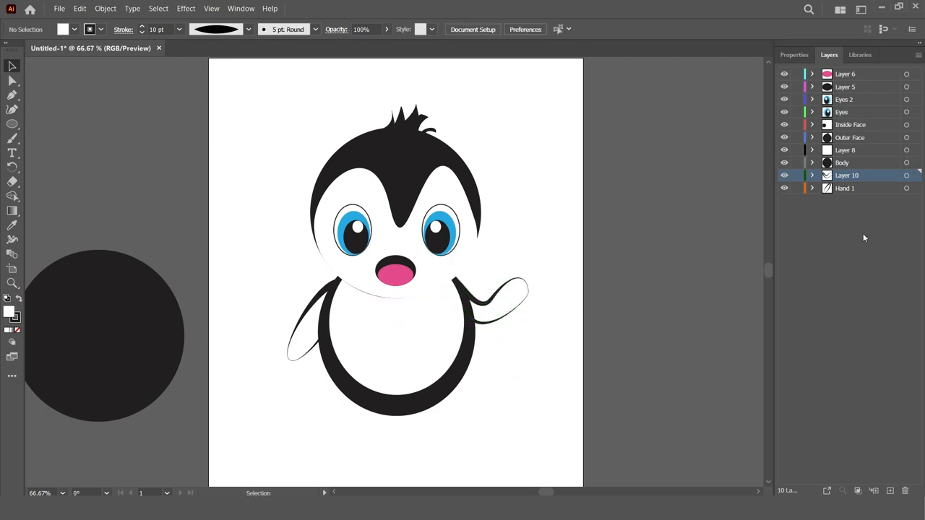
# - Add a new layer below Body and paint a black three-toed foot outline under the body's lower right with the Paintbrush
pyautogui.click(890, 491)
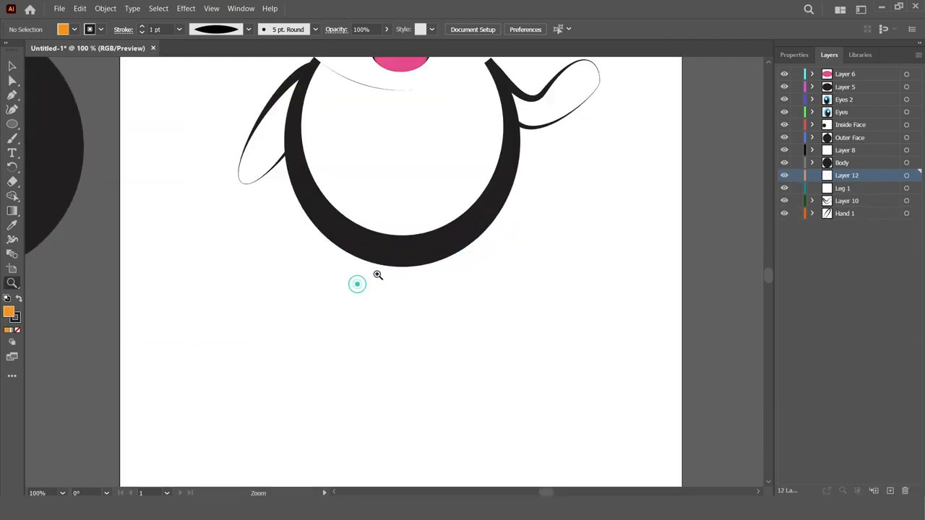
pyautogui.click(355, 283)
pyautogui.press('b')
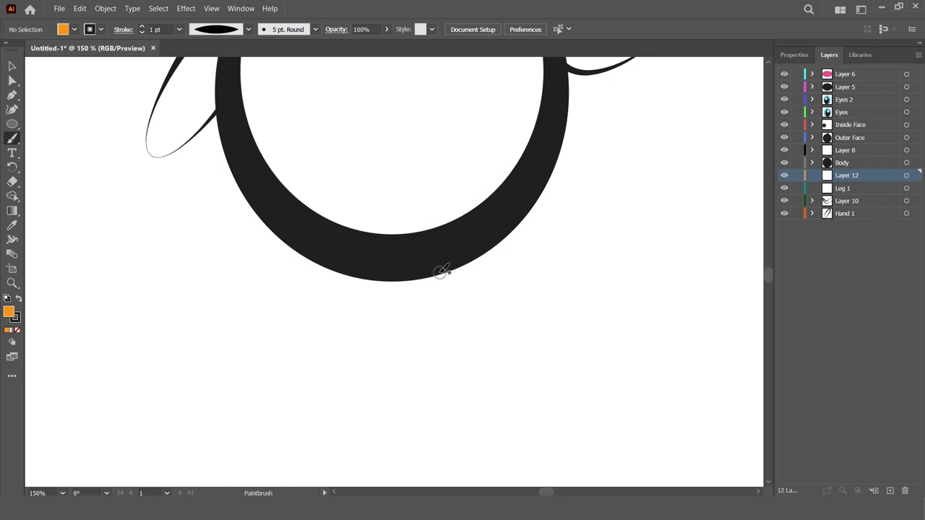
pyautogui.moveTo(439, 272)
pyautogui.mouseDown()
pyautogui.moveTo(434, 315)
pyautogui.moveTo(444, 306)
pyautogui.moveTo(435, 320)
pyautogui.moveTo(454, 330)
pyautogui.moveTo(462, 316)
pyautogui.moveTo(463, 328)
pyautogui.moveTo(482, 329)
pyautogui.moveTo(504, 218)
pyautogui.mouseUp()
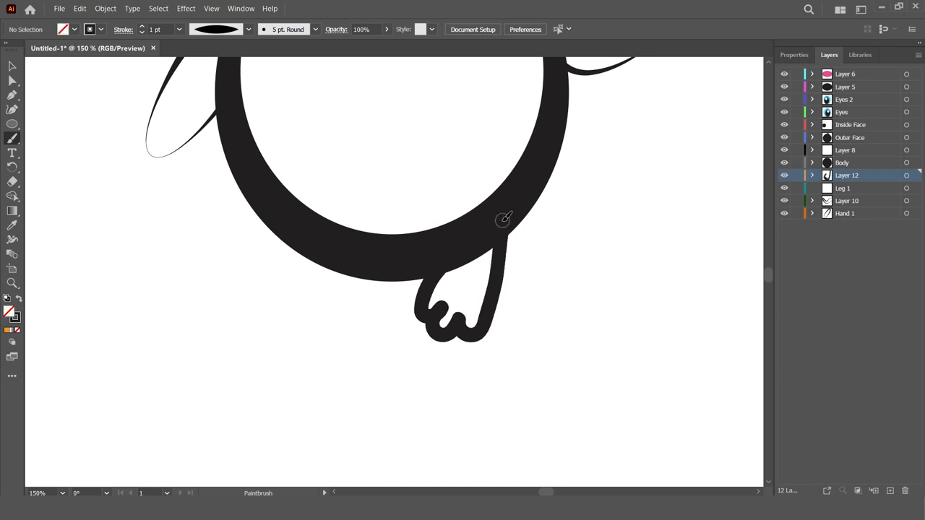
# - Tilt the foot outline toward the body's centre and reshape its upper right end to tuck behind the body
pyautogui.click(11, 66)
pyautogui.click(493, 303)
pyautogui.moveTo(504, 342)
pyautogui.mouseDown()
pyautogui.moveTo(475, 344)
pyautogui.moveTo(481, 340)
pyautogui.mouseUp()
pyautogui.click(16, 81)
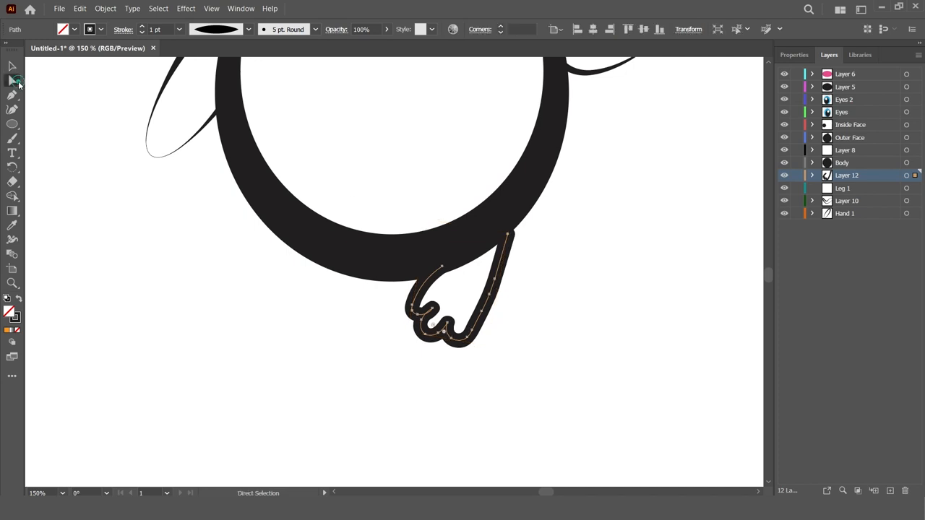
pyautogui.moveTo(509, 233); pyautogui.dragTo(496, 224)
pyautogui.moveTo(496, 279); pyautogui.dragTo(499, 282)
pyautogui.click(12, 66)
pyautogui.click(329, 386)
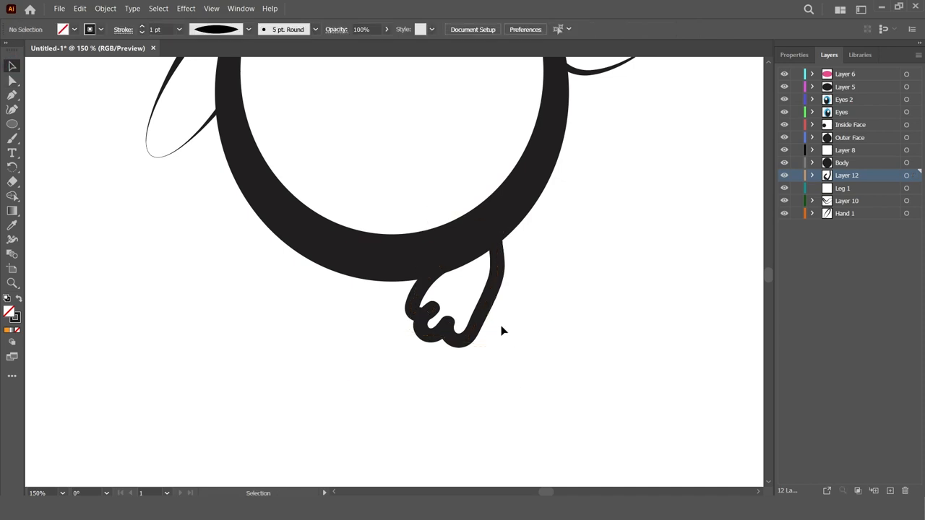
# - Pull the foot outline's upper end point further inward behind the body and shift the whole foot slightly right
pyautogui.click(499, 253)
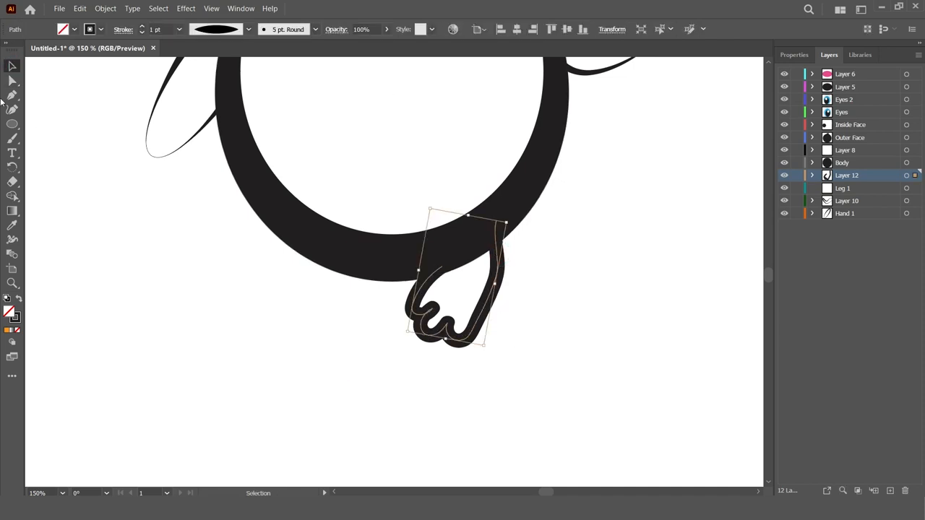
pyautogui.press('a')
pyautogui.moveTo(496, 220); pyautogui.dragTo(487, 227)
pyautogui.click(11, 65)
pyautogui.click(197, 299)
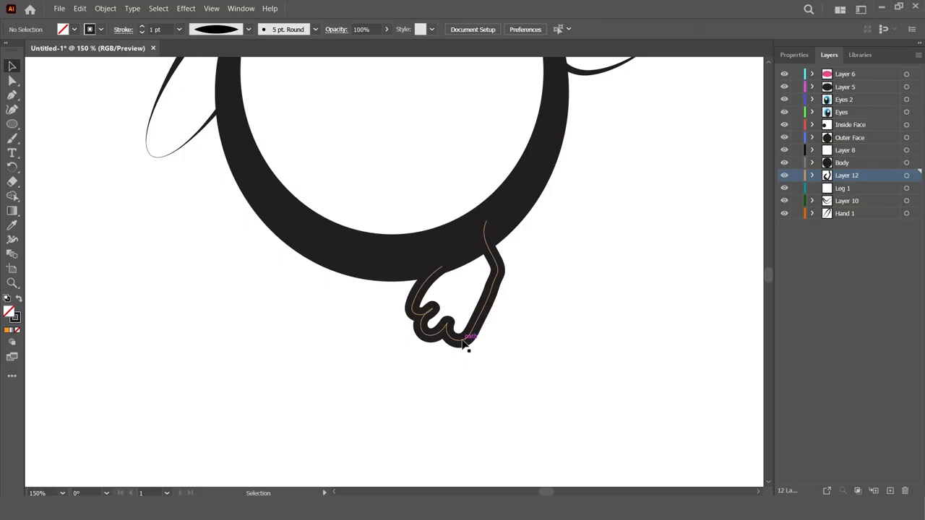
pyautogui.moveTo(465, 345); pyautogui.dragTo(472, 340)
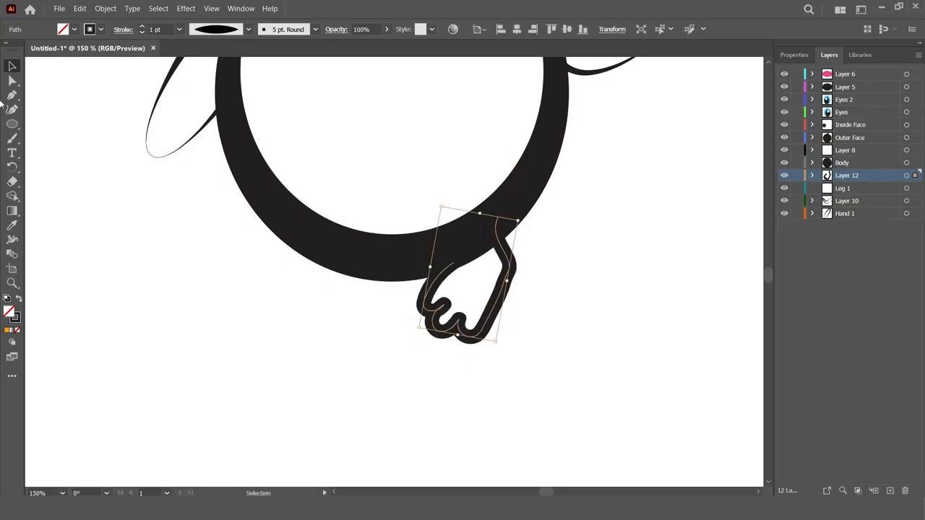
# - Fill the foot with light orange and select it again in a view of the whole penguin
pyautogui.click(795, 55)
pyautogui.click(785, 187)
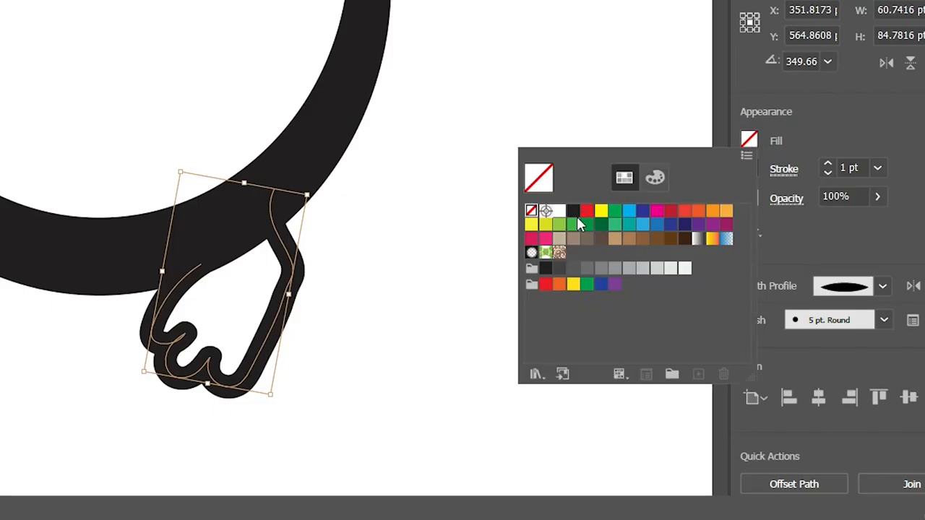
pyautogui.click(723, 219)
pyautogui.click(549, 409)
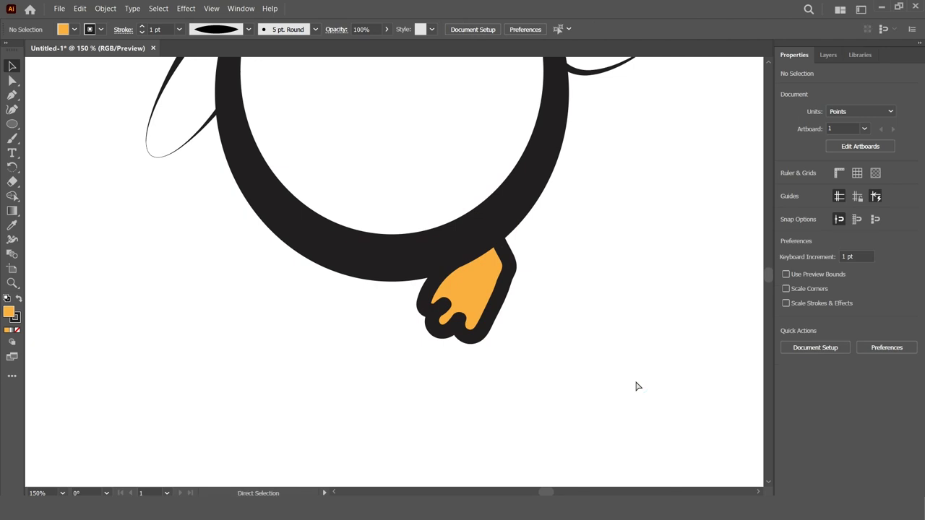
pyautogui.hotkey('ctrl', '-')
pyautogui.hotkey('ctrl', '-')
pyautogui.hotkey('ctrl', '-')
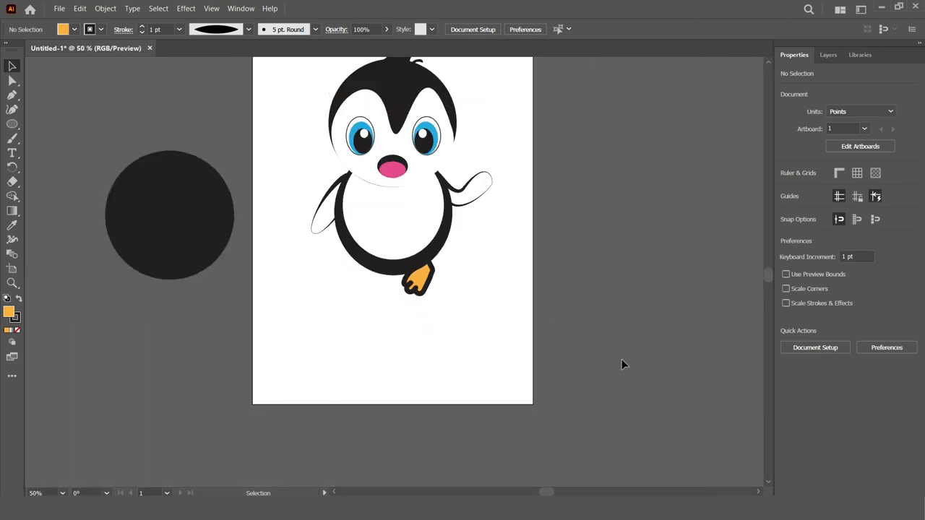
pyautogui.click(417, 289)
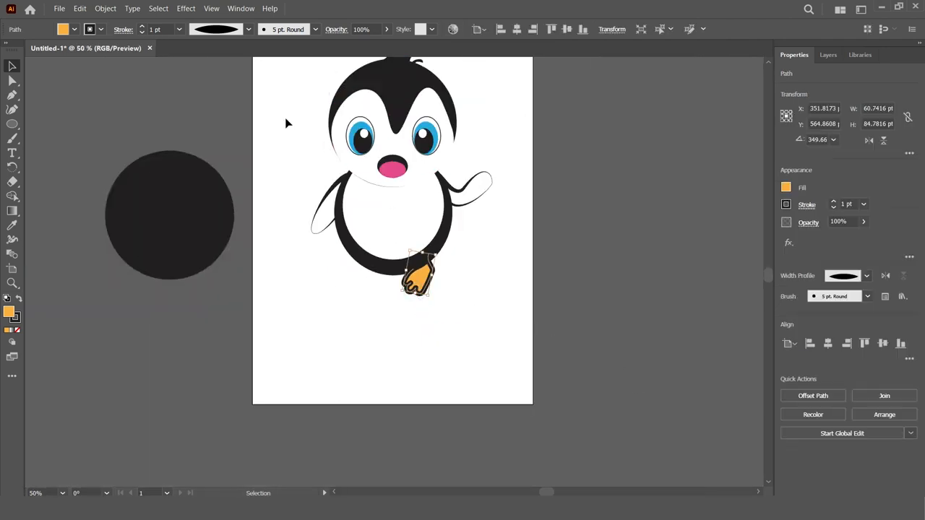
# - Thin the orange foot's outline to a 0.5 pt stroke
pyautogui.click(142, 33)
pyautogui.click(142, 33)
pyautogui.click(277, 249)
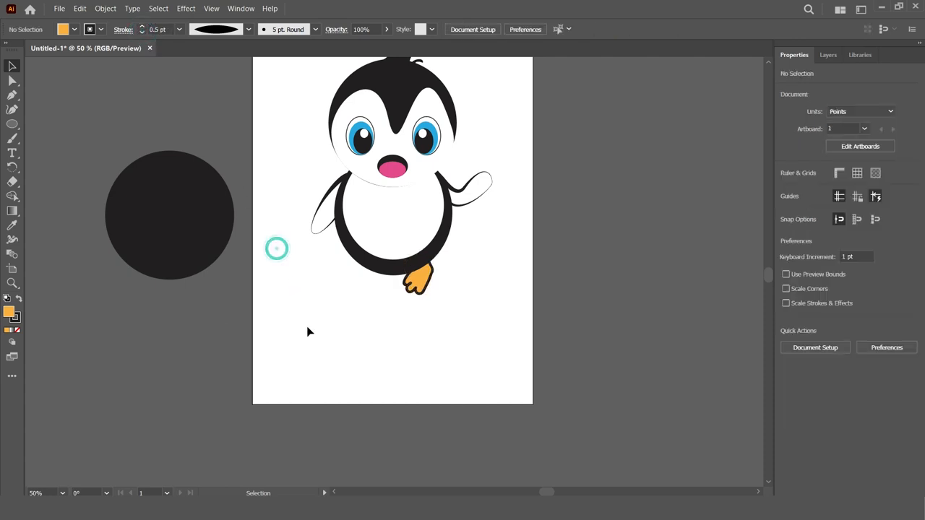
# - Copy the orange foot, paste it onto the Leg 1 layer, and place it under the body's lower left
pyautogui.click(425, 293)
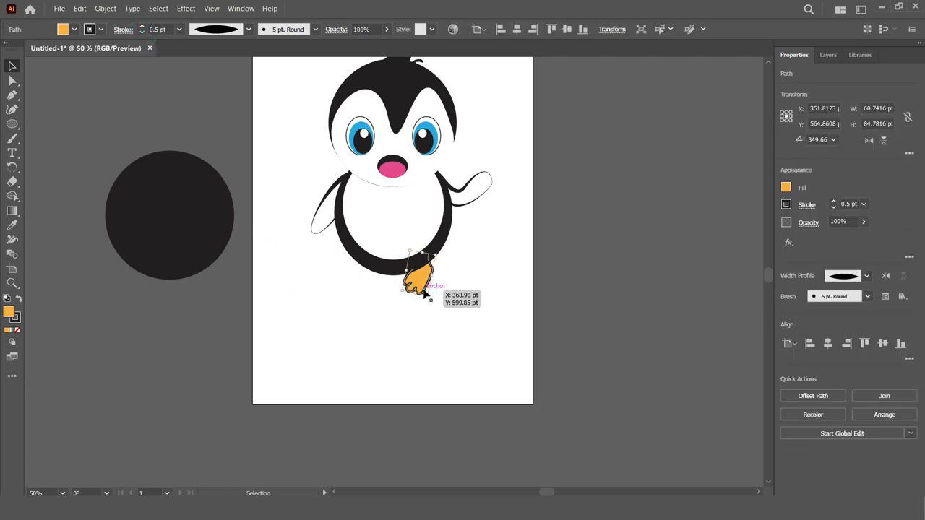
pyautogui.click(829, 55)
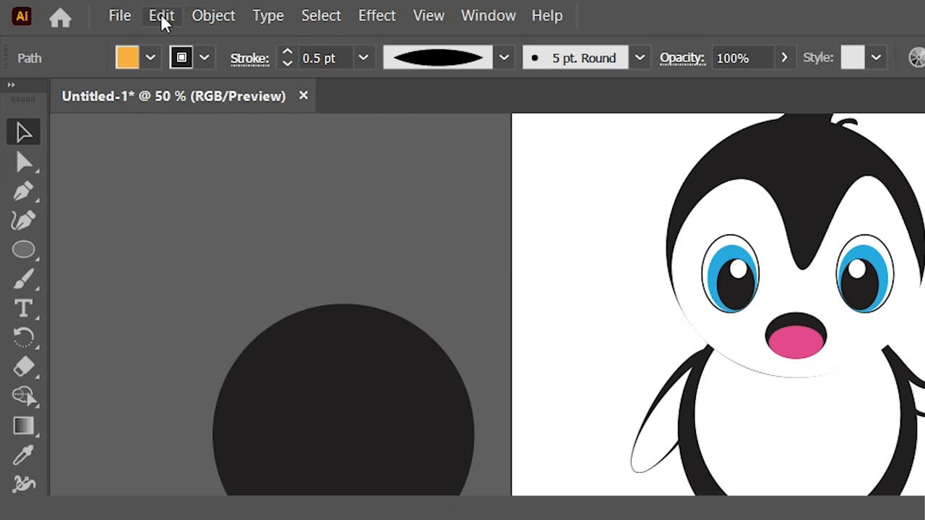
pyautogui.click(81, 9)
pyautogui.click(282, 134)
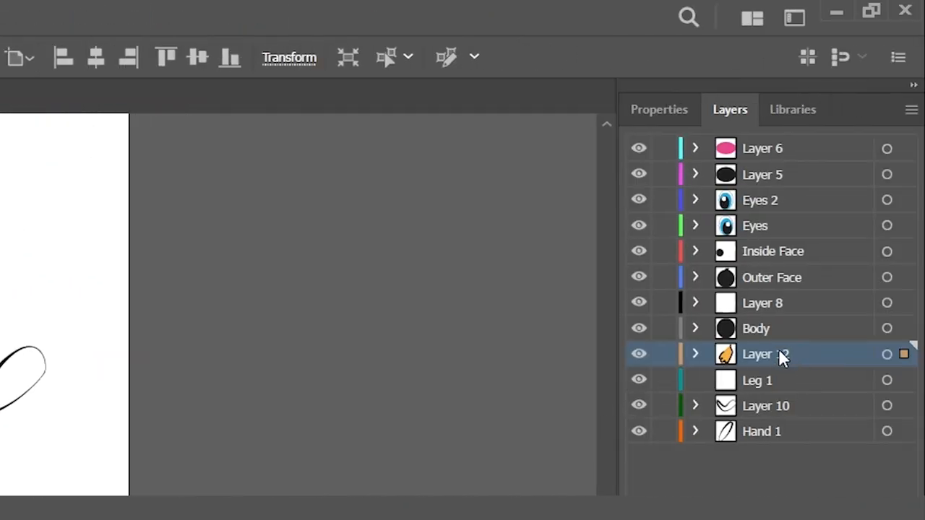
pyautogui.click(759, 382)
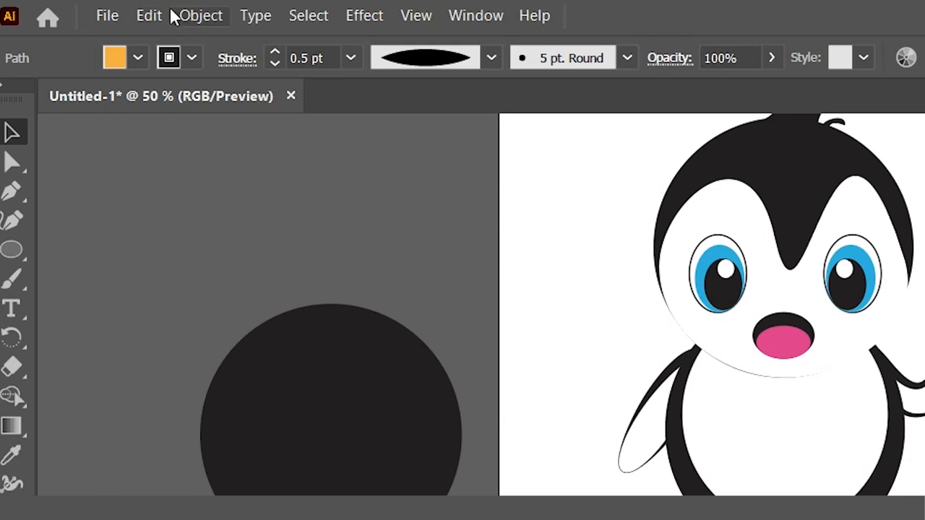
pyautogui.click(149, 15)
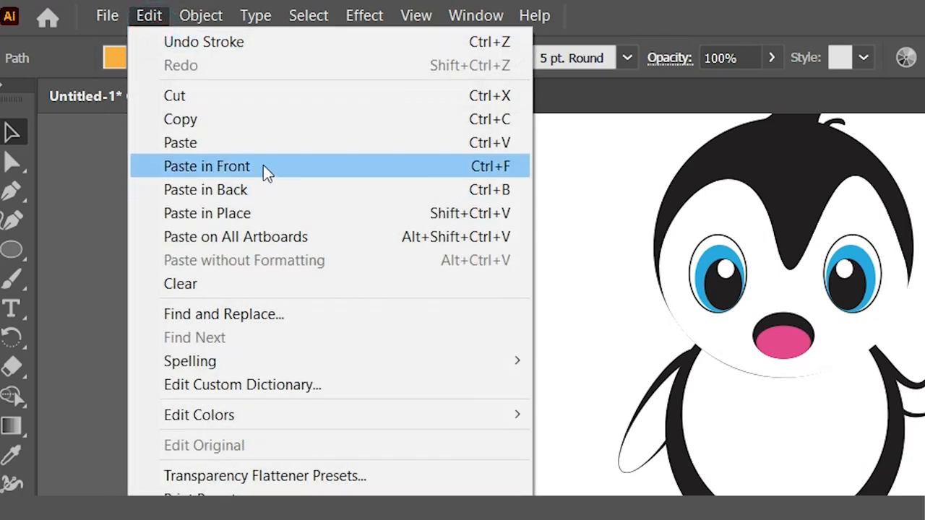
pyautogui.click(258, 142)
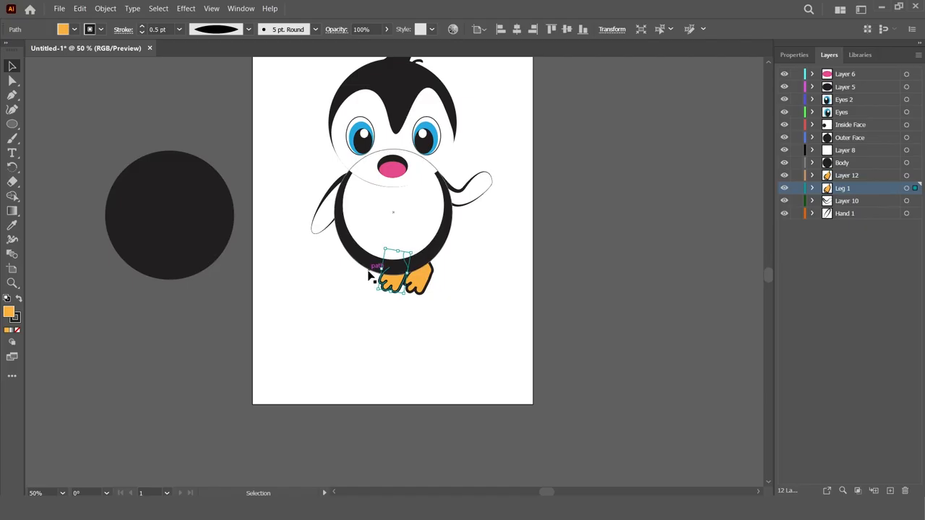
pyautogui.moveTo(370, 276)
pyautogui.mouseDown()
pyautogui.moveTo(391, 278)
pyautogui.moveTo(373, 283)
pyautogui.mouseUp()
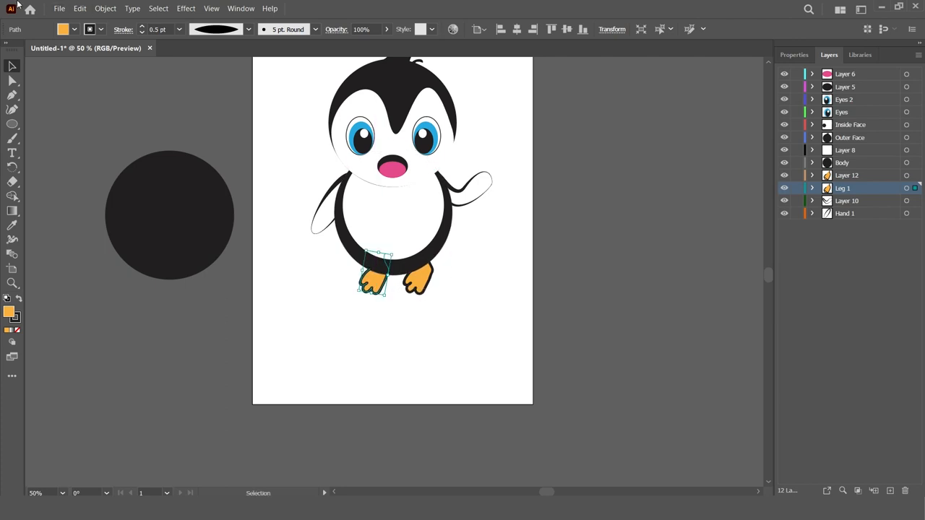
# - Reflect the copied foot so it mirrors the original, and adjust its position under the body's lower left
pyautogui.click(105, 8)
pyautogui.moveTo(138, 27)
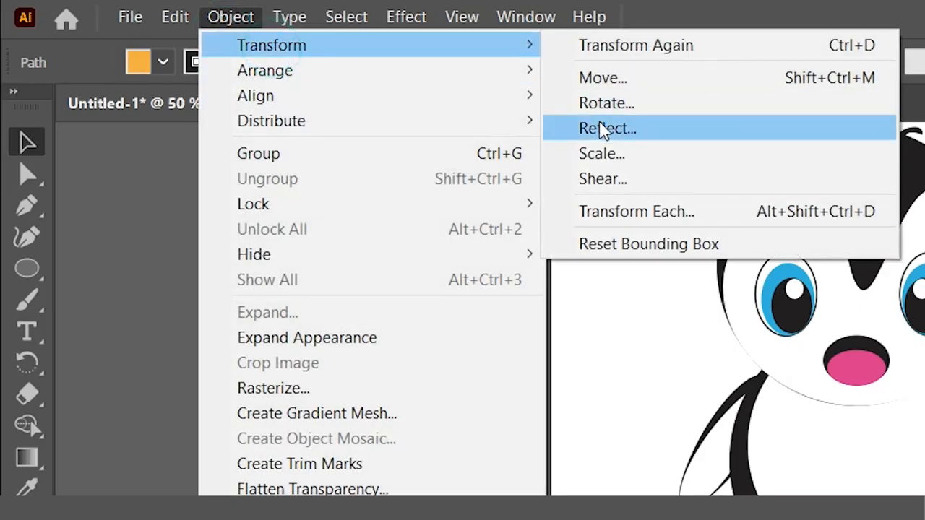
pyautogui.click(604, 128)
pyautogui.click(646, 322)
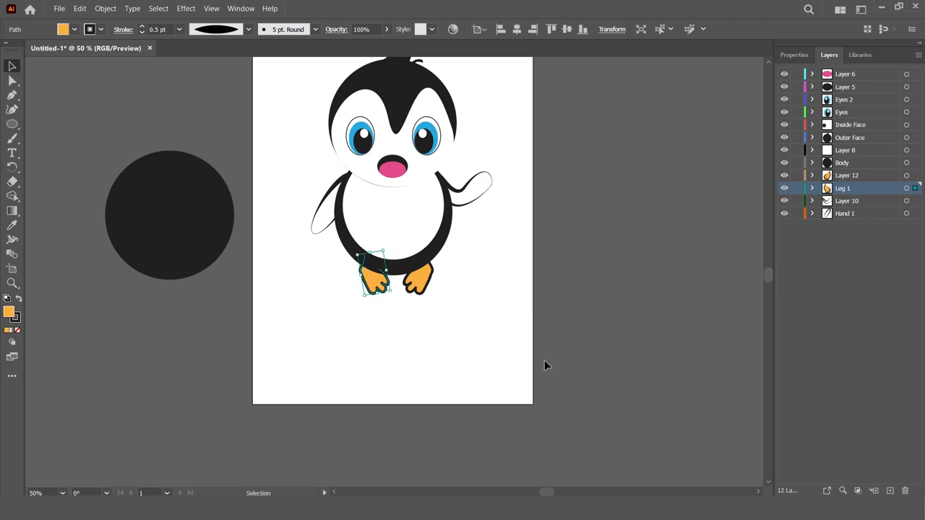
pyautogui.click(546, 365)
pyautogui.moveTo(377, 284); pyautogui.dragTo(380, 287)
pyautogui.click(522, 334)
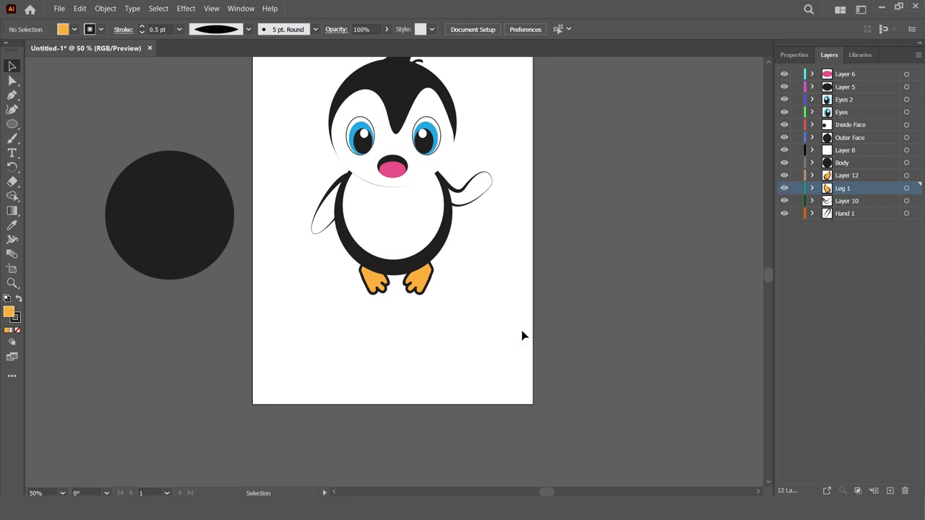
# - Widen both feet slightly so they form a matching pair beneath the body
pyautogui.press('z')
pyautogui.click(406, 304)
pyautogui.click(354, 207)
pyautogui.click(354, 207)
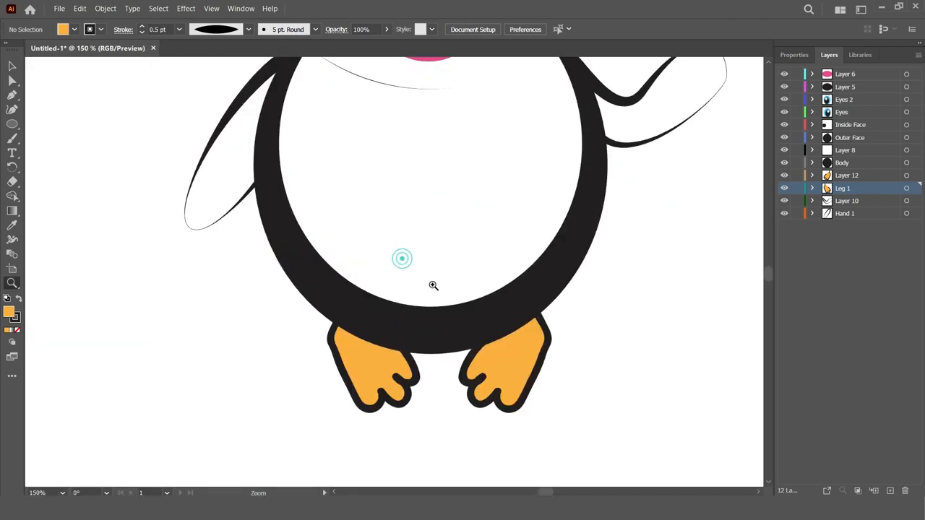
pyautogui.click(11, 66)
pyautogui.hotkey('ctrl', 'z')
pyautogui.moveTo(325, 356); pyautogui.dragTo(324, 361)
pyautogui.moveTo(404, 396)
pyautogui.mouseDown()
pyautogui.moveTo(428, 394)
pyautogui.moveTo(409, 397)
pyautogui.mouseUp()
pyautogui.click(528, 381)
pyautogui.moveTo(549, 357); pyautogui.dragTo(557, 356)
# - Reduce the stroke of both feet together to 0.25 pt
pyautogui.moveTo(542, 418); pyautogui.dragTo(307, 395)
pyautogui.click(612, 414)
pyautogui.click(806, 55)
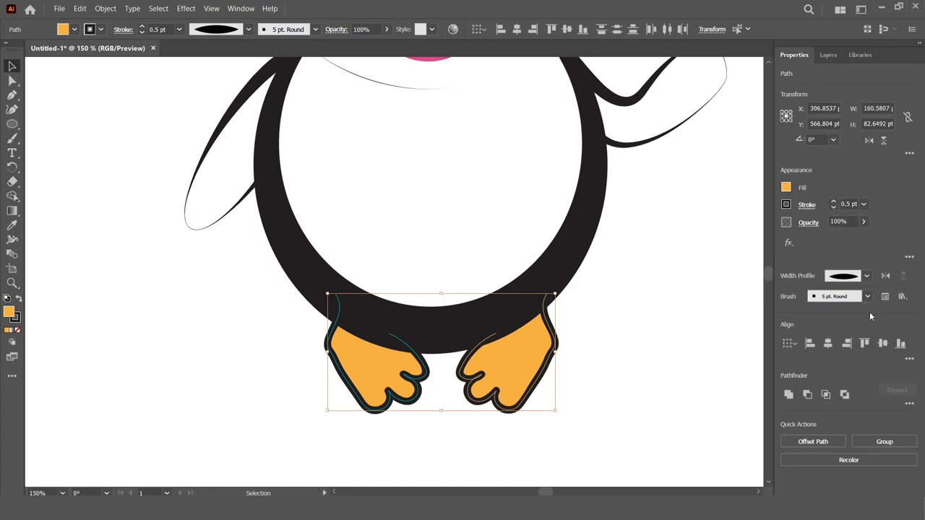
pyautogui.click(718, 373)
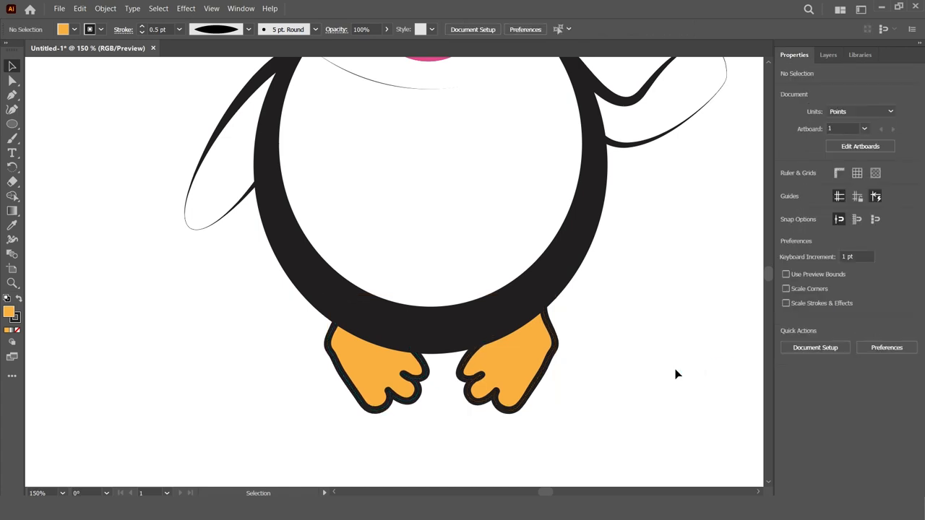
pyautogui.hotkey('ctrl', '-')
pyautogui.hotkey('ctrl', '-')
pyautogui.hotkey('ctrl', '-')
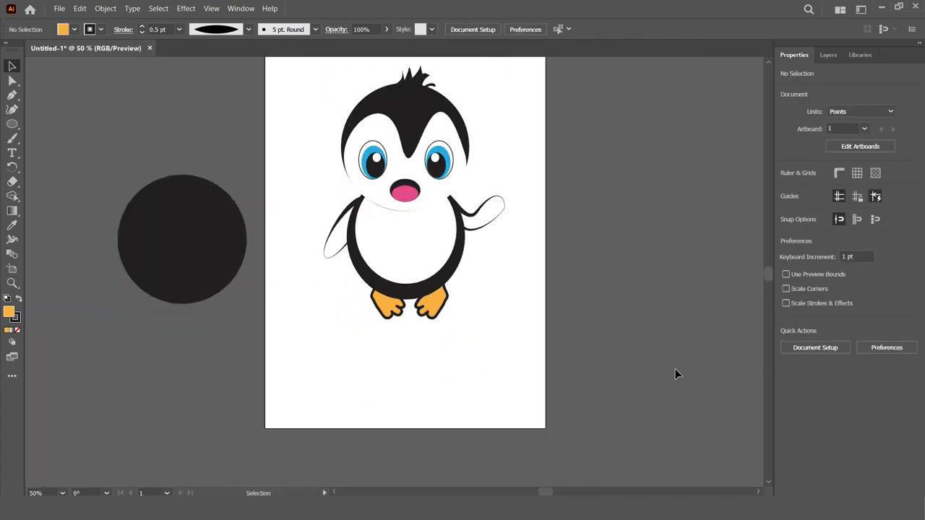
pyautogui.moveTo(506, 382); pyautogui.dragTo(367, 307)
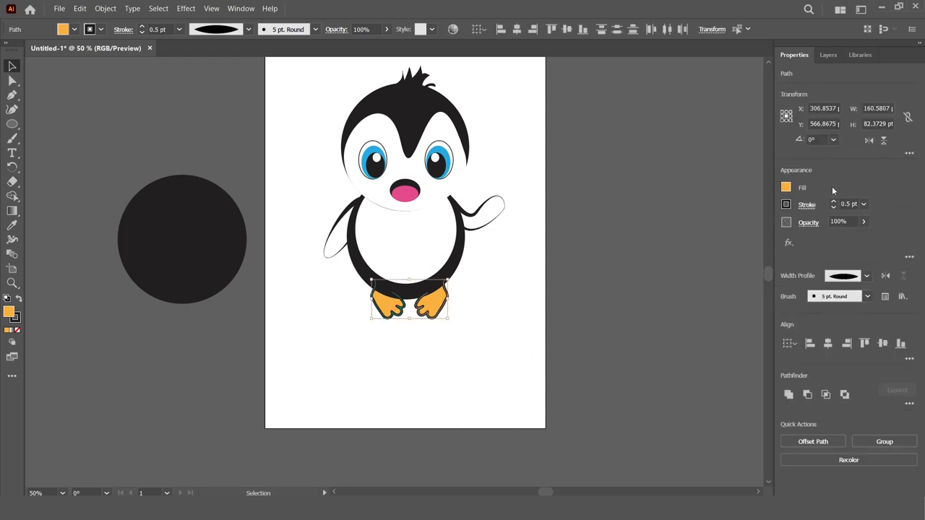
pyautogui.click(835, 209)
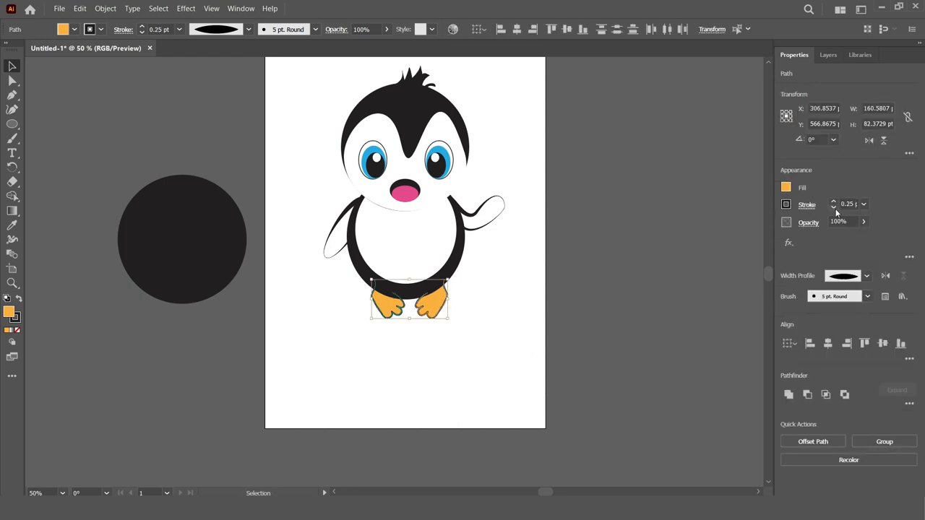
pyautogui.click(475, 325)
# - Add a new sublayer inside the Eyes layer for the eyebrow over the left eye
pyautogui.press('z')
pyautogui.click(423, 223)
pyautogui.click(384, 336)
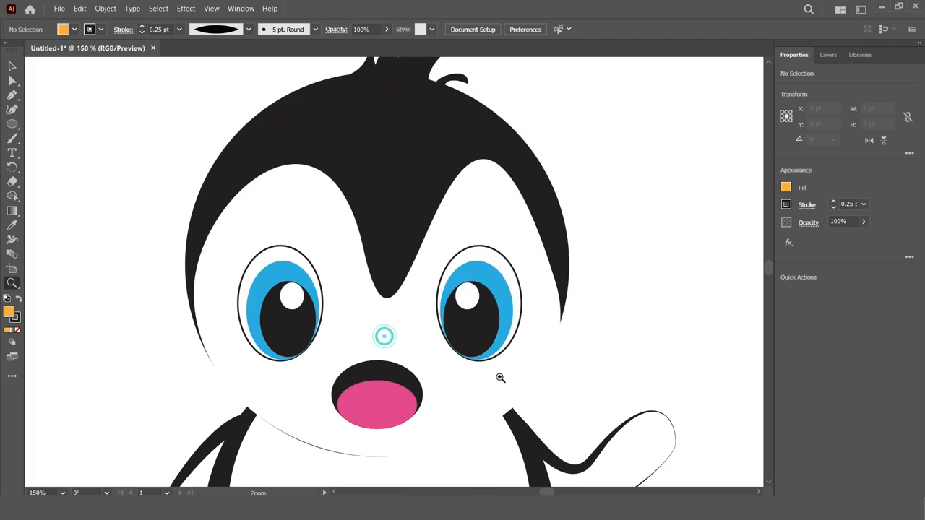
pyautogui.click(13, 64)
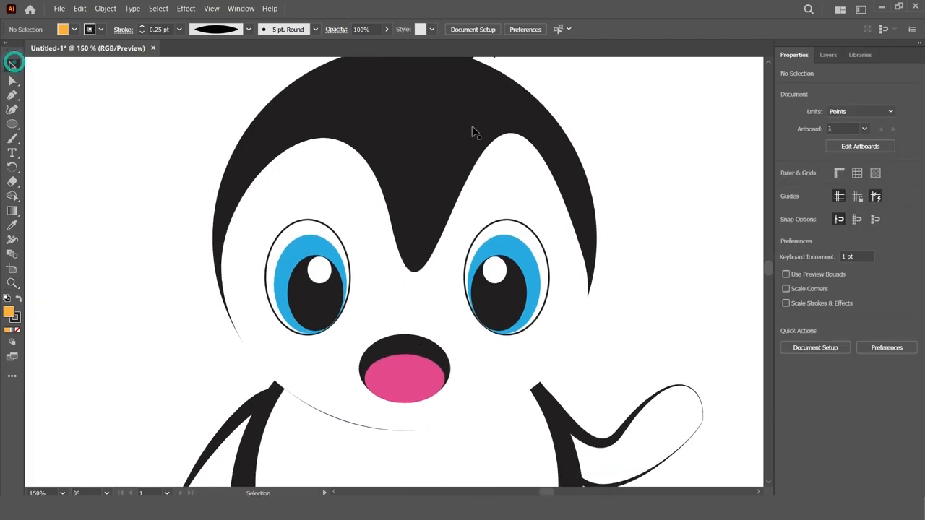
pyautogui.click(827, 55)
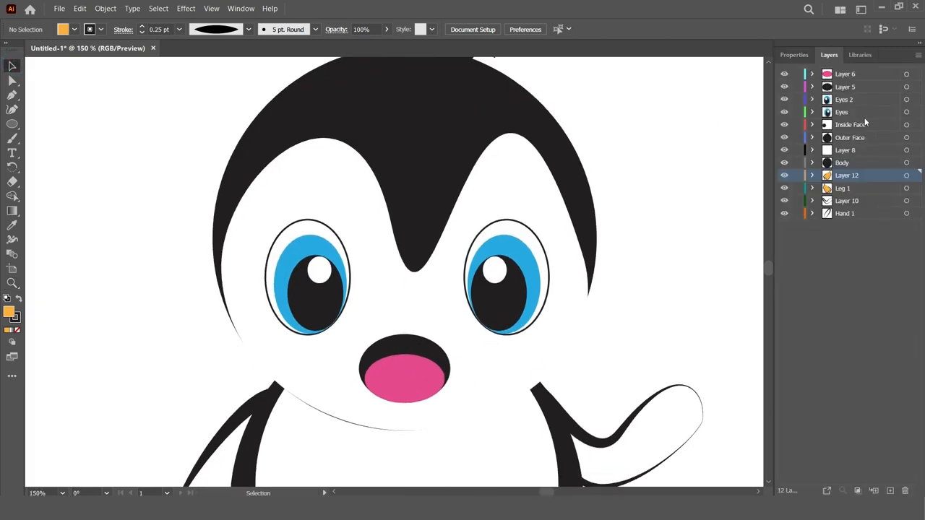
pyautogui.click(852, 110)
pyautogui.click(786, 114)
pyautogui.click(786, 114)
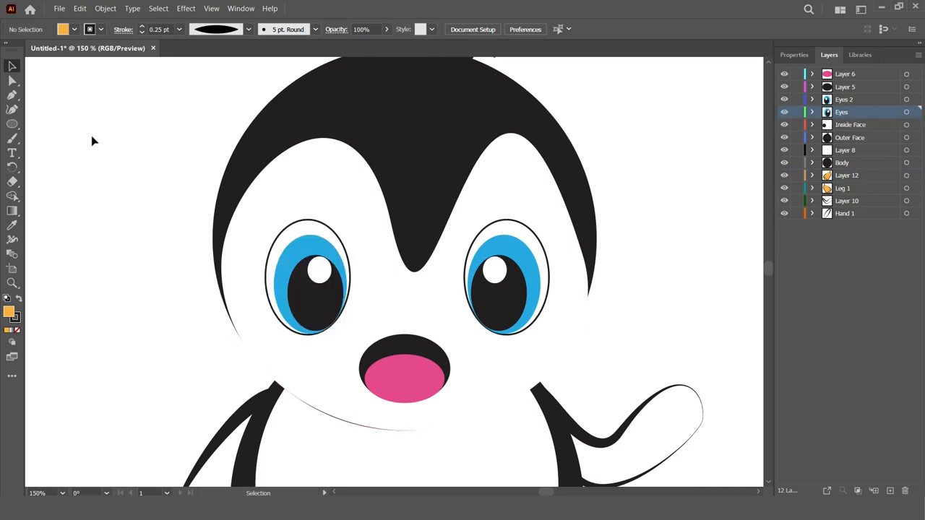
pyautogui.click(878, 490)
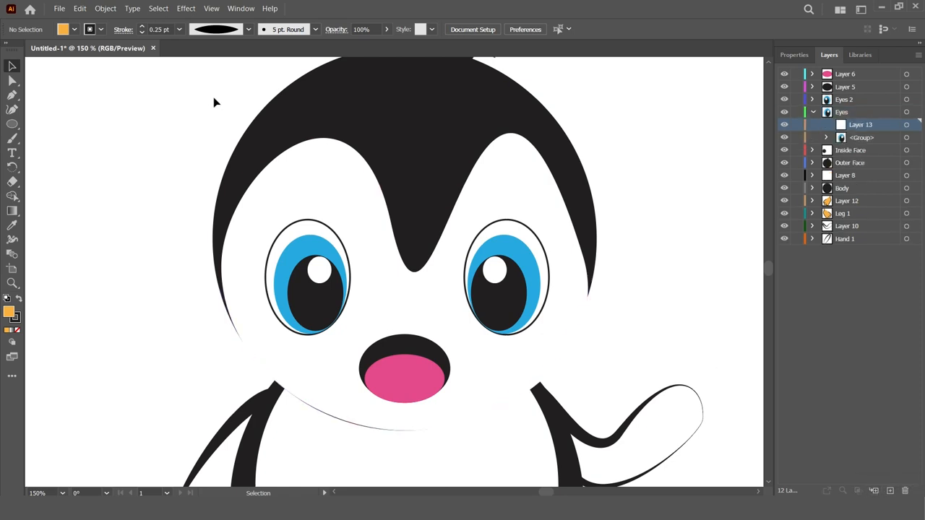
# - Paint a short black eyebrow above the left eye with the Paintbrush, using no fill
pyautogui.click(12, 138)
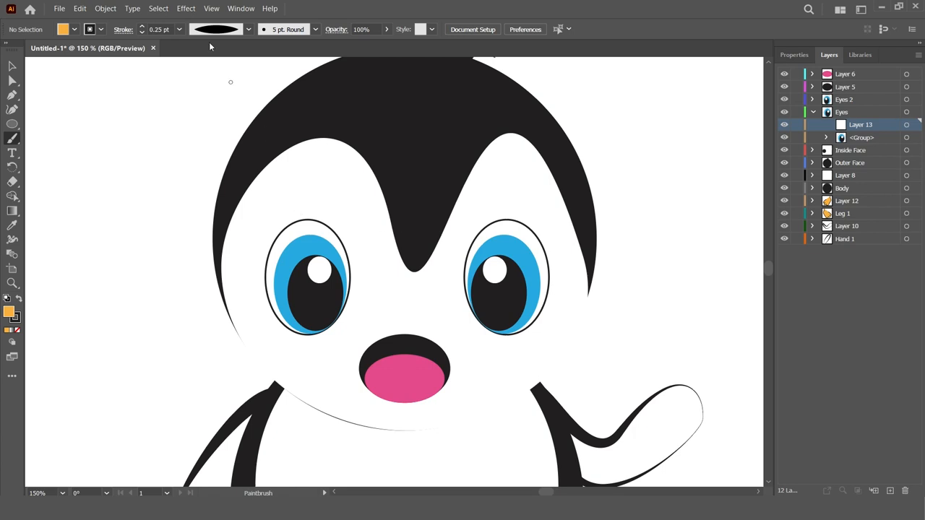
pyautogui.click(63, 30)
pyautogui.click(8, 48)
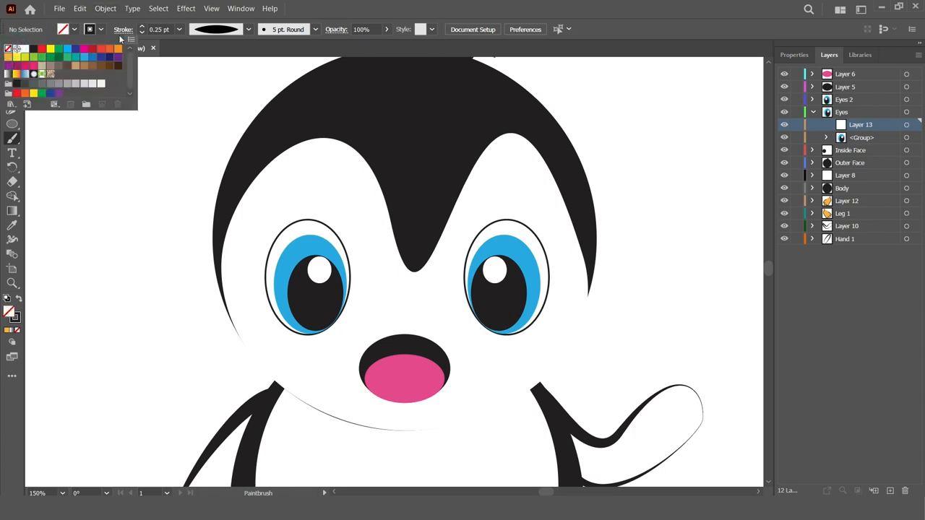
pyautogui.click(346, 4)
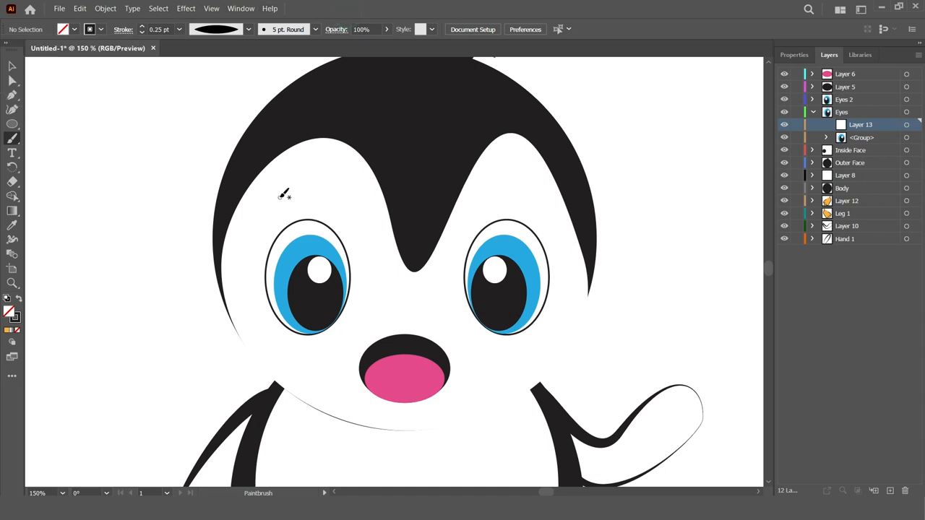
pyautogui.moveTo(286, 203); pyautogui.dragTo(323, 201)
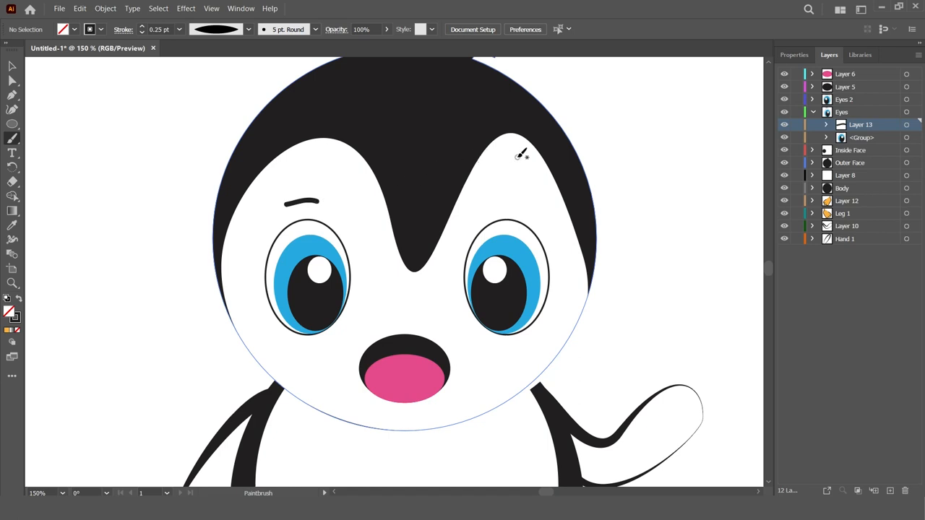
# - Add a sublayer inside Eyes 2 and paint a short black eyebrow above the right eye
pyautogui.click(812, 112)
pyautogui.click(813, 99)
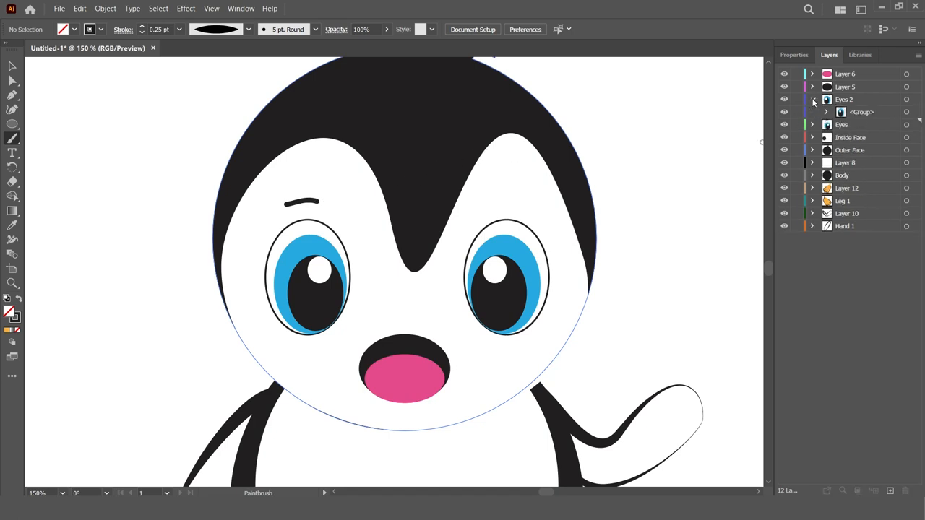
pyautogui.click(890, 491)
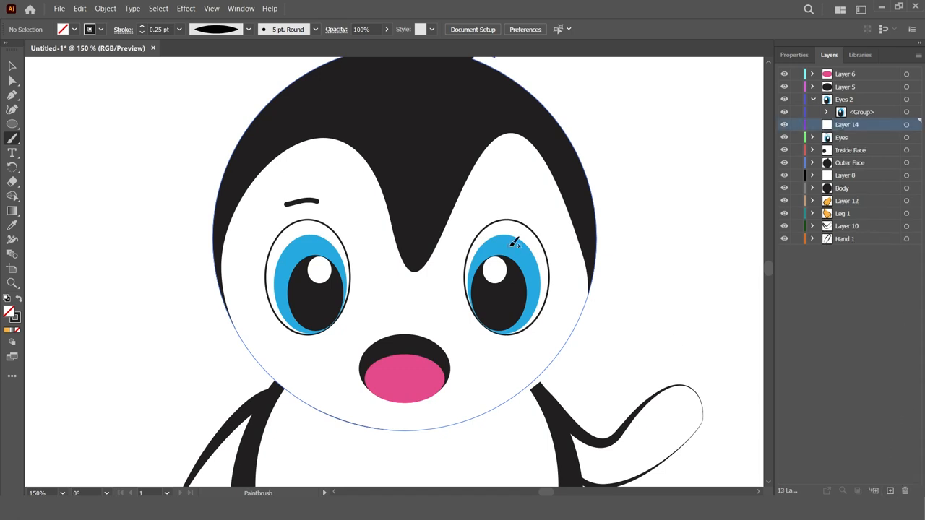
pyautogui.hotkey('ctrl', 'z')
pyautogui.click(840, 101)
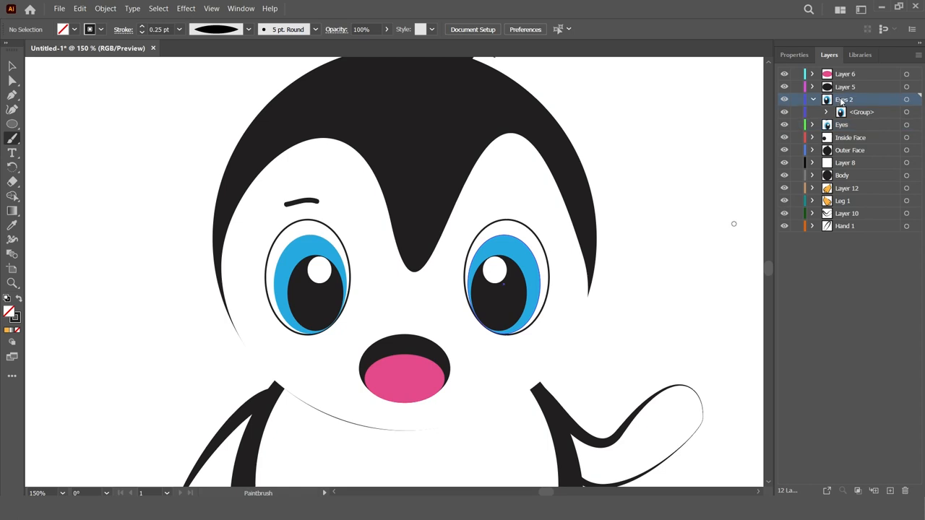
pyautogui.click(875, 490)
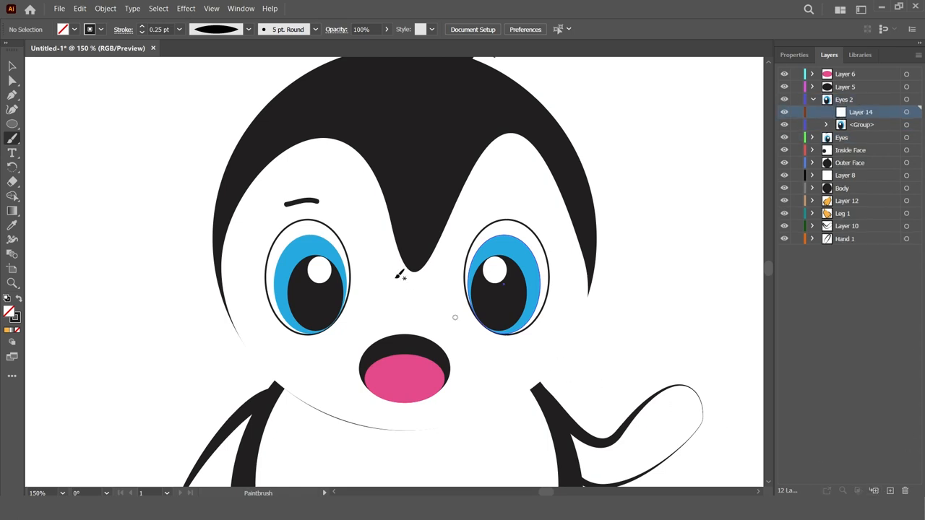
pyautogui.moveTo(505, 197); pyautogui.dragTo(531, 207)
pyautogui.press('v')
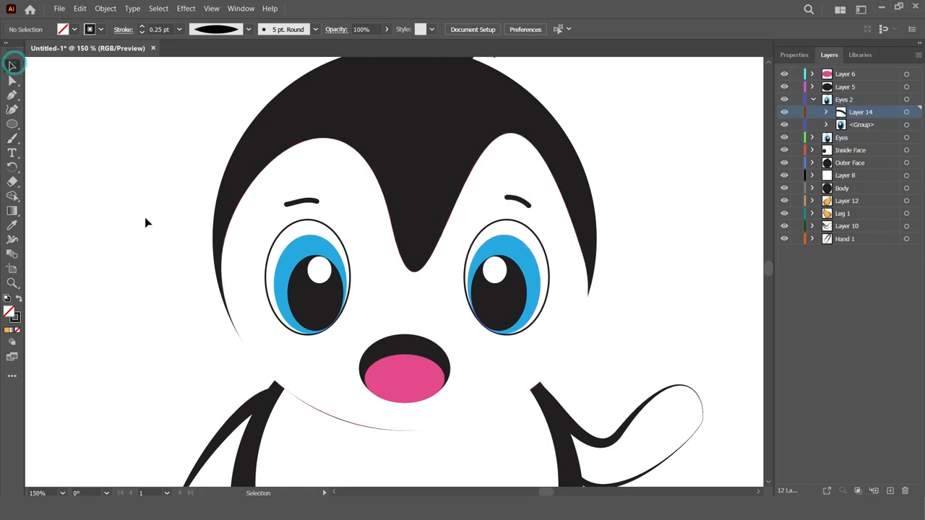
# - Reshape the top edge of the pink tongue into a gentle wave with Direct Selection
pyautogui.click(13, 80)
pyautogui.moveTo(405, 355); pyautogui.dragTo(426, 360)
pyautogui.hotkey('ctrl', 'shift', 'a')
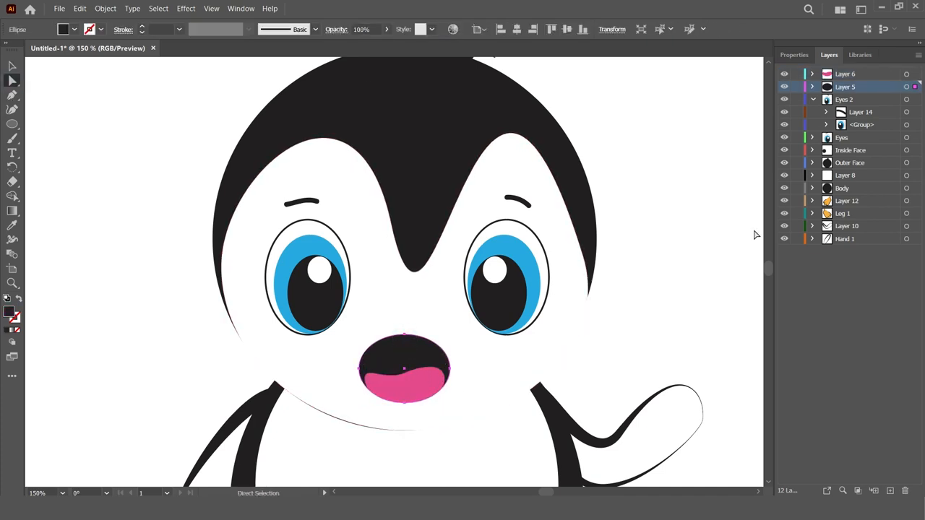
# - Recolour the black mouth ellipse behind the tongue with a dark reddish-brown fill, #751E00
pyautogui.press('v')
pyautogui.click(391, 360)
pyautogui.click(794, 55)
pyautogui.click(786, 187)
pyautogui.click(692, 230)
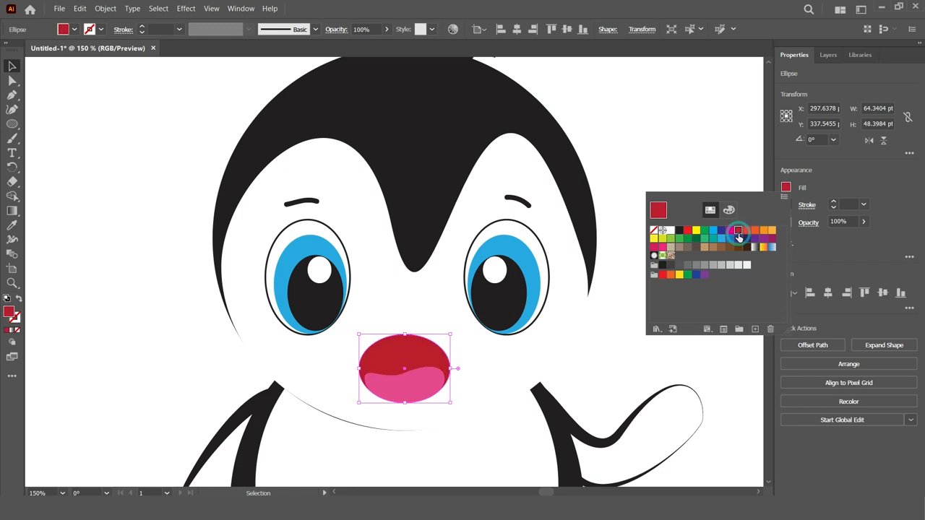
pyautogui.click(729, 210)
pyautogui.moveTo(712, 276); pyautogui.dragTo(689, 274)
pyautogui.moveTo(735, 234); pyautogui.dragTo(715, 236)
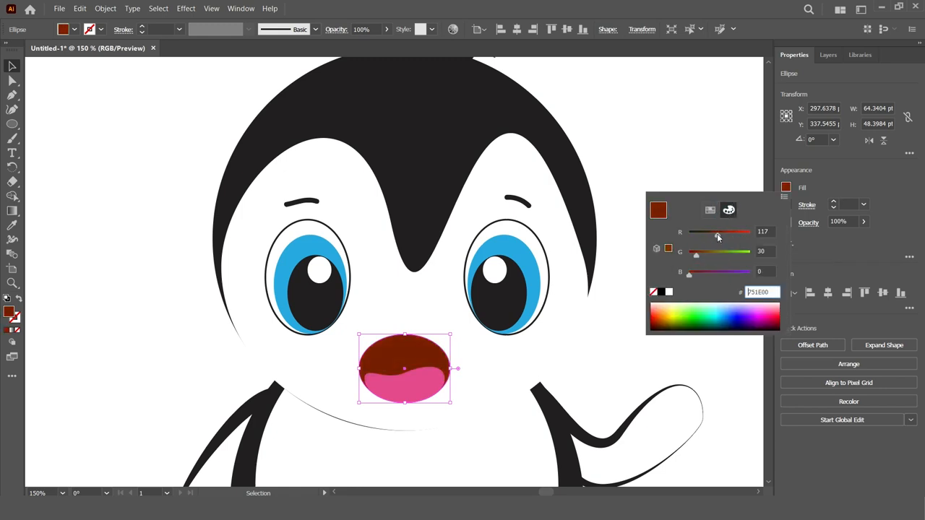
pyautogui.click(177, 323)
pyautogui.hotkey('ctrl', '-')
pyautogui.hotkey('ctrl', '-')
pyautogui.hotkey('ctrl', '-')
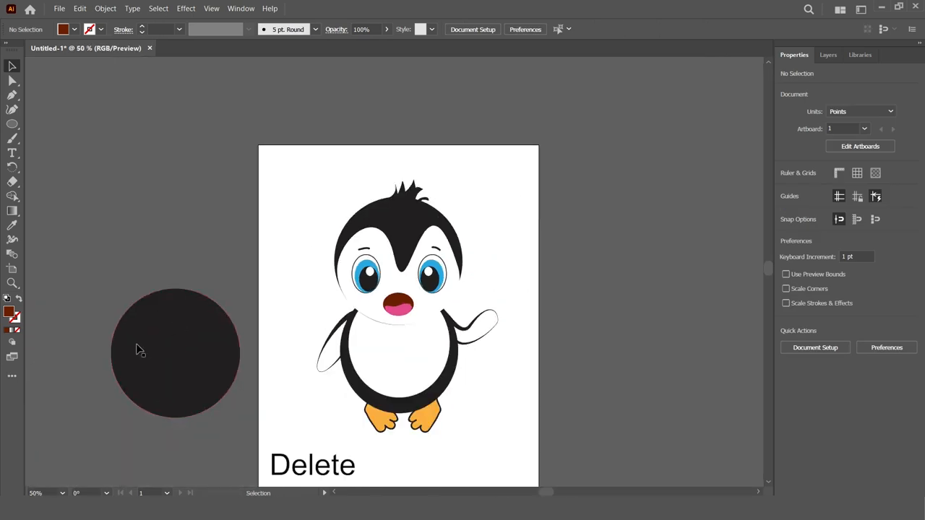
# - Delete the leftover black circle lying outside the artboard
pyautogui.click(149, 330)
pyautogui.press('Delete')
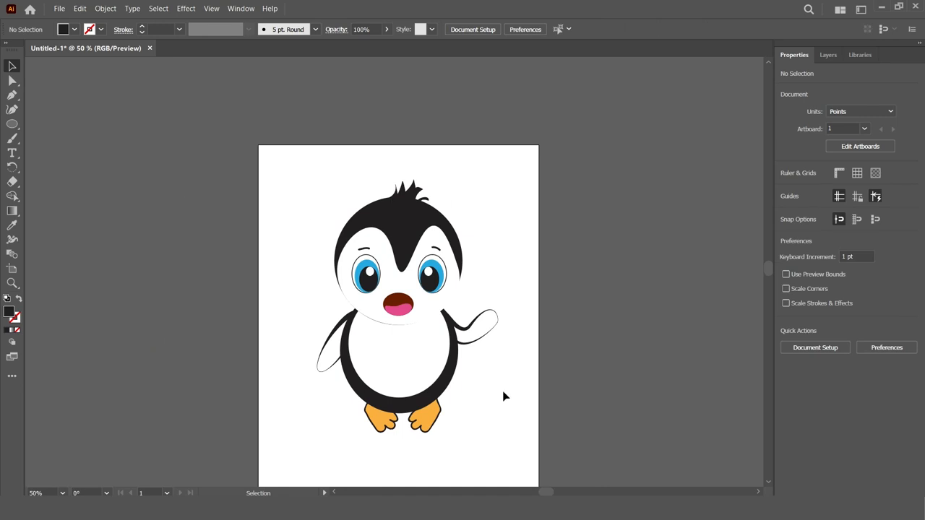
# - Recolour the outline of the penguin's foot on the right from black to dark red, #A21E2D
pyautogui.click(427, 413)
pyautogui.click(792, 208)
pyautogui.click(730, 250)
pyautogui.click(720, 230)
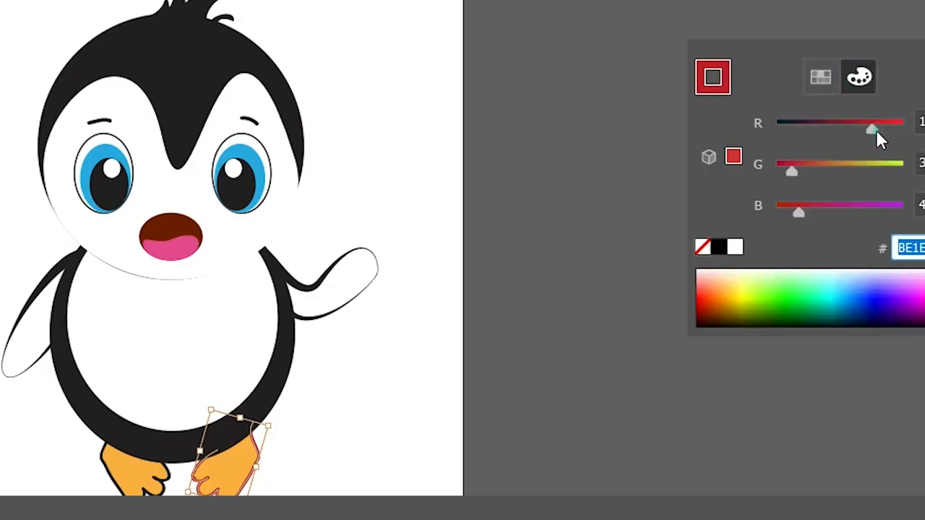
pyautogui.moveTo(876, 130); pyautogui.dragTo(861, 129)
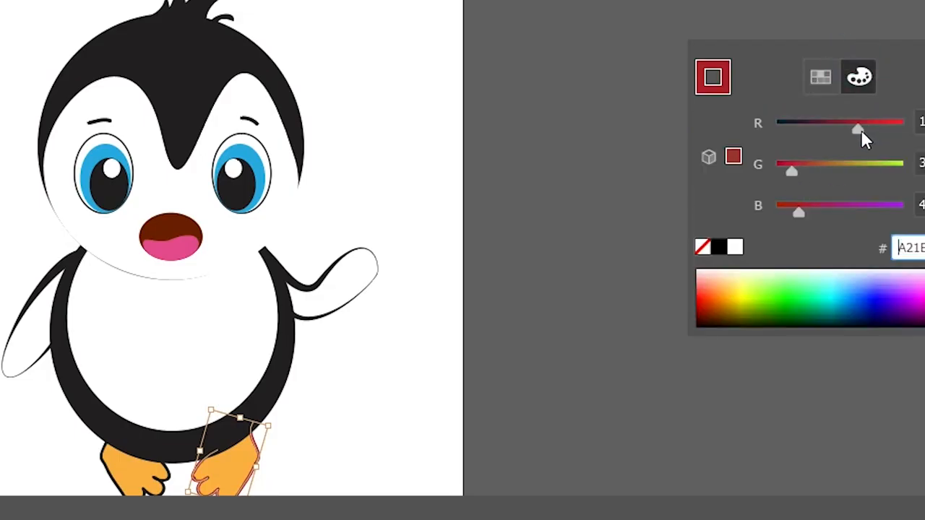
pyautogui.click(437, 517)
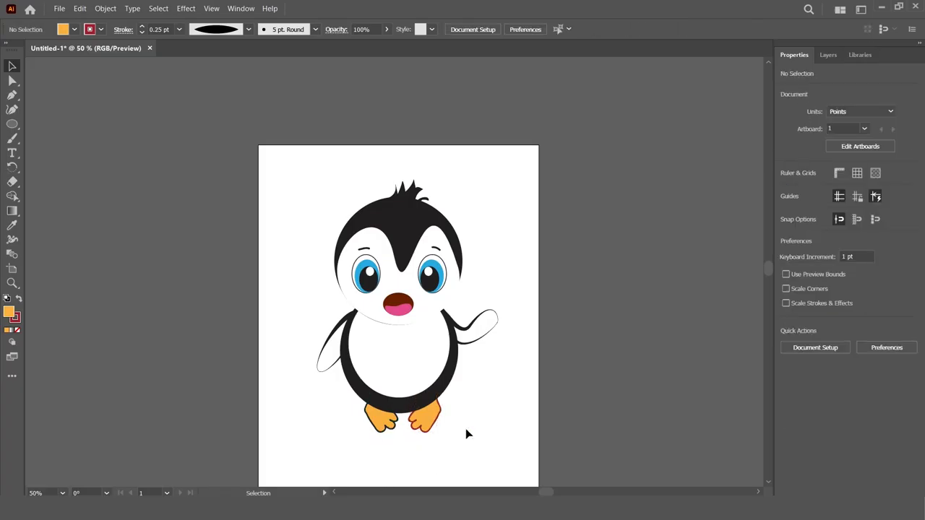
# - Copy the dark red stroke colour #A21E2D from the right foot's outline to the left foot's outline
pyautogui.press('z')
pyautogui.click(390, 355)
pyautogui.click(412, 266)
pyautogui.click(10, 66)
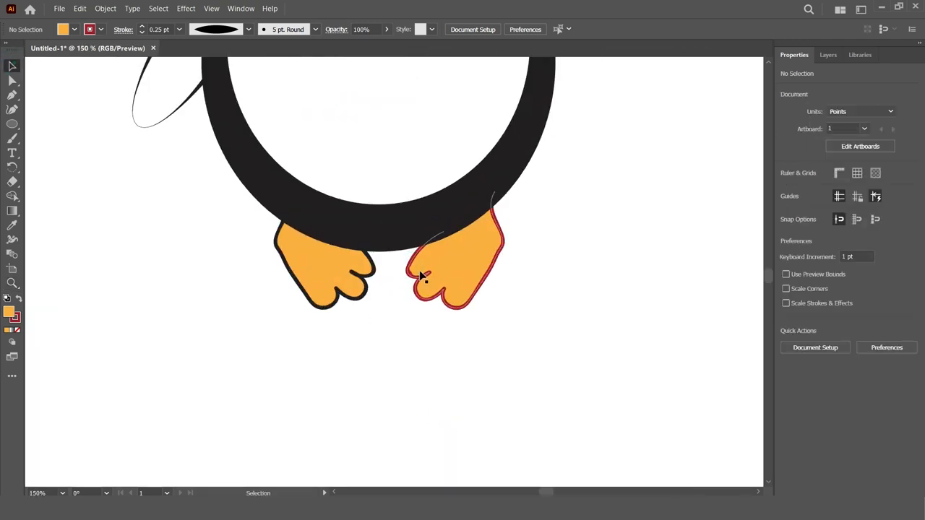
pyautogui.click(422, 281)
pyautogui.click(787, 204)
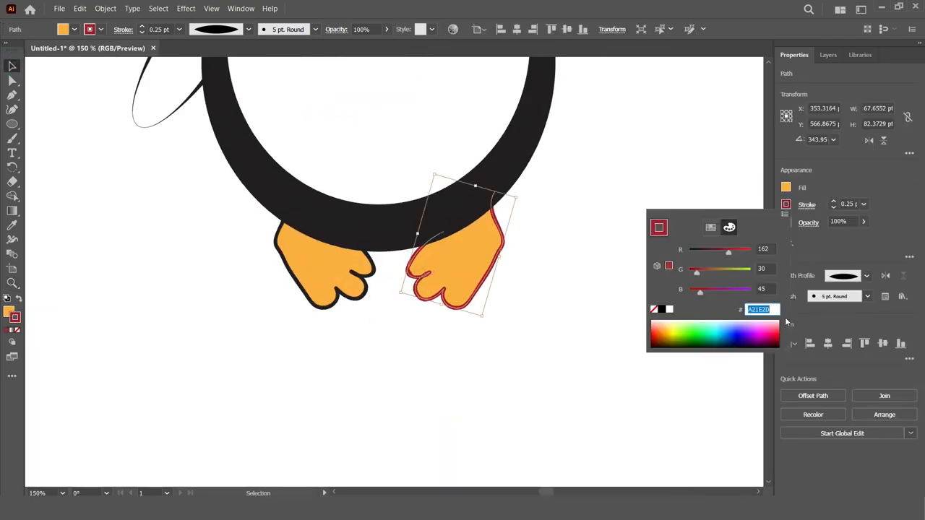
pyautogui.click(347, 302)
pyautogui.click(347, 300)
pyautogui.click(787, 205)
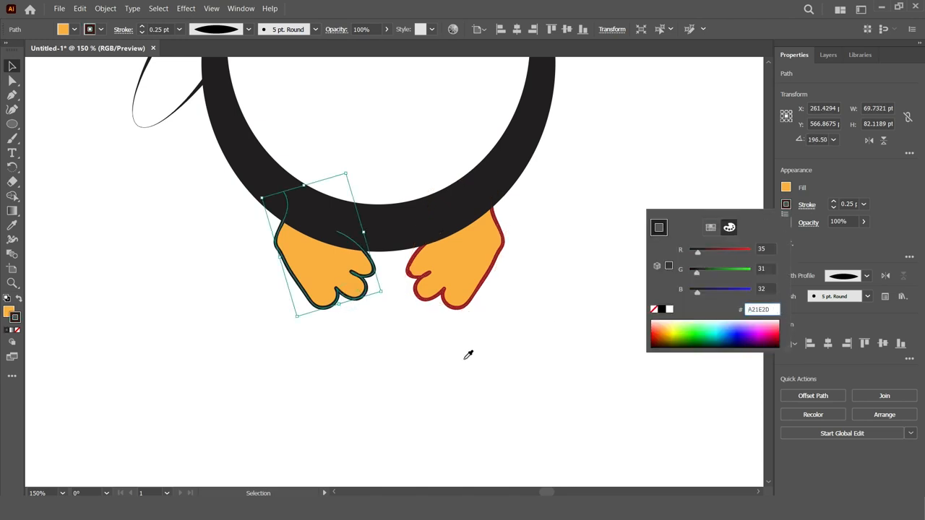
pyautogui.write('A21E2D')
pyautogui.press('Return')
pyautogui.click(141, 209)
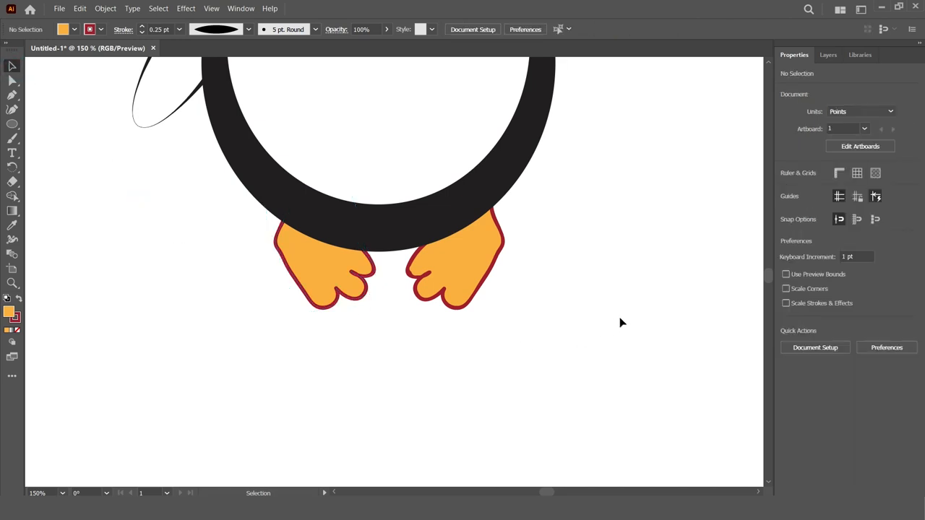
# - Display the layer list and collapse the Eyes 2 layer
pyautogui.hotkey('ctrl', '-')
pyautogui.hotkey('ctrl', '-')
pyautogui.hotkey('ctrl', '-')
pyautogui.hotkey('ctrl', '-')
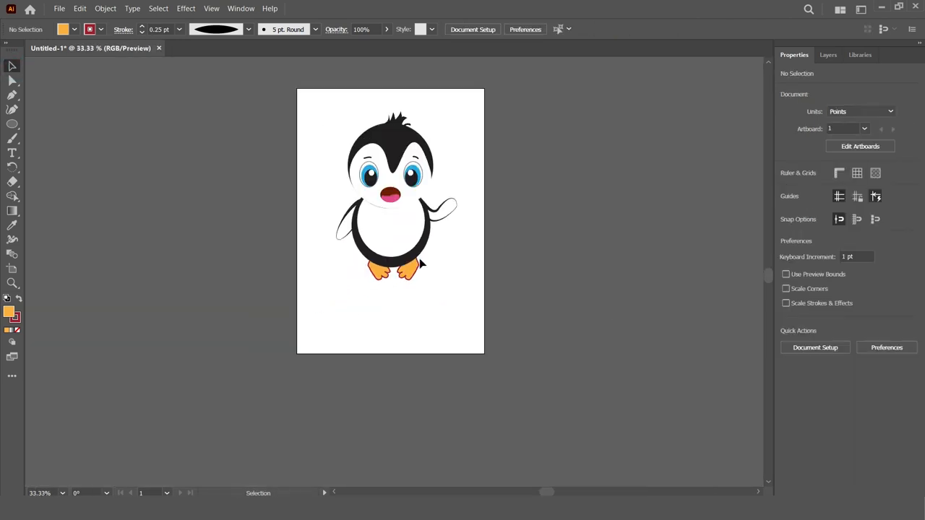
pyautogui.press('z')
pyautogui.click(378, 244)
pyautogui.click(378, 243)
pyautogui.moveTo(413, 240); pyautogui.dragTo(430, 271)
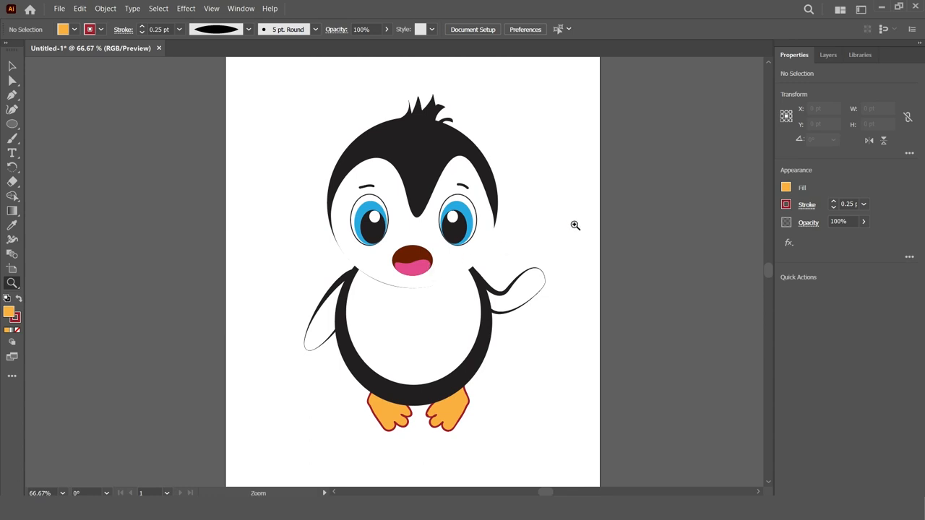
pyautogui.press('v')
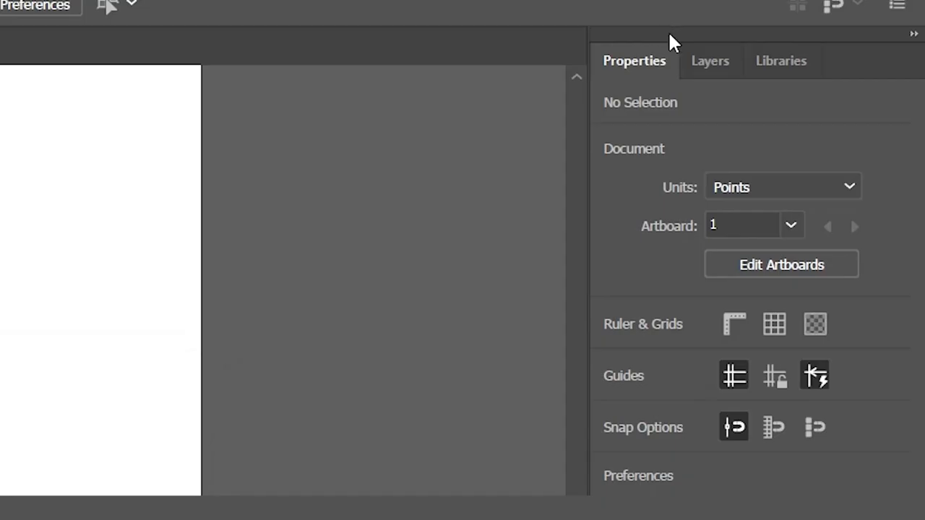
pyautogui.click(708, 62)
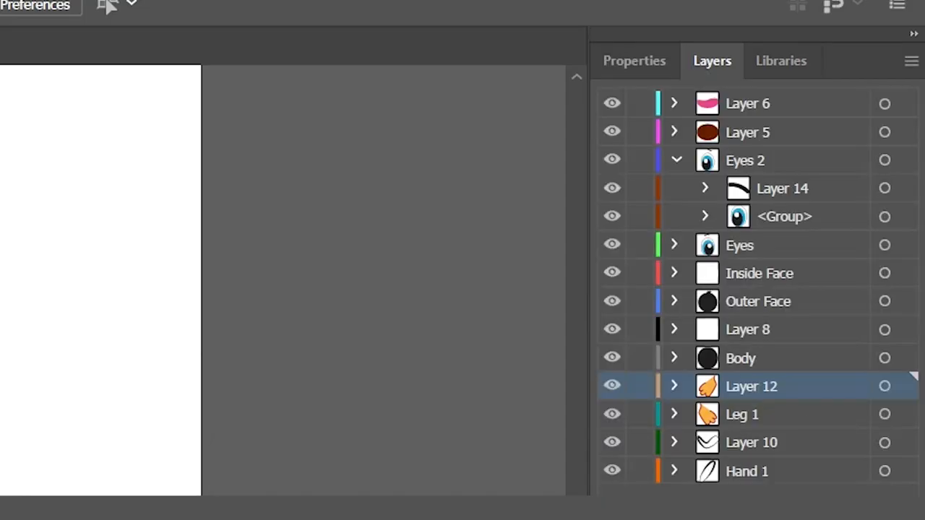
pyautogui.click(677, 159)
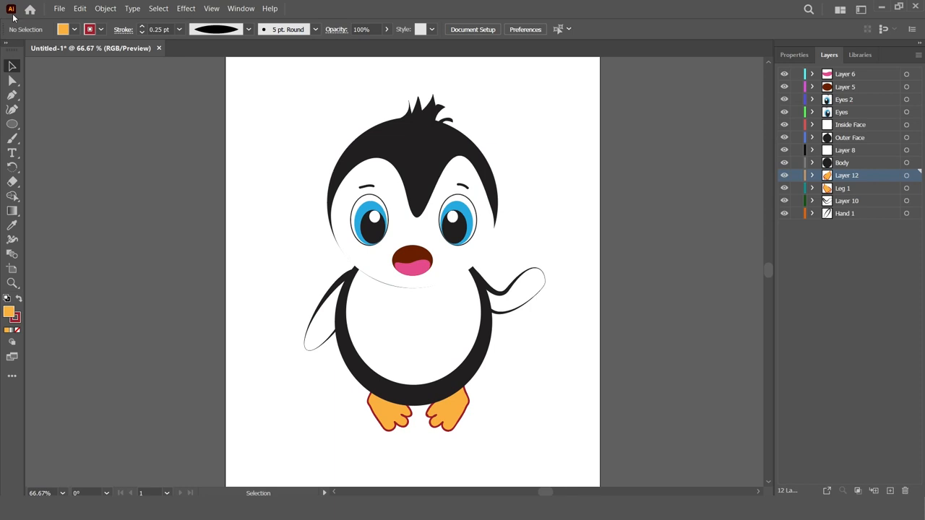
# - Apply a 3D Inflate to the black outer face with a depth of 907 pt and a volume of 41%
pyautogui.click(373, 141)
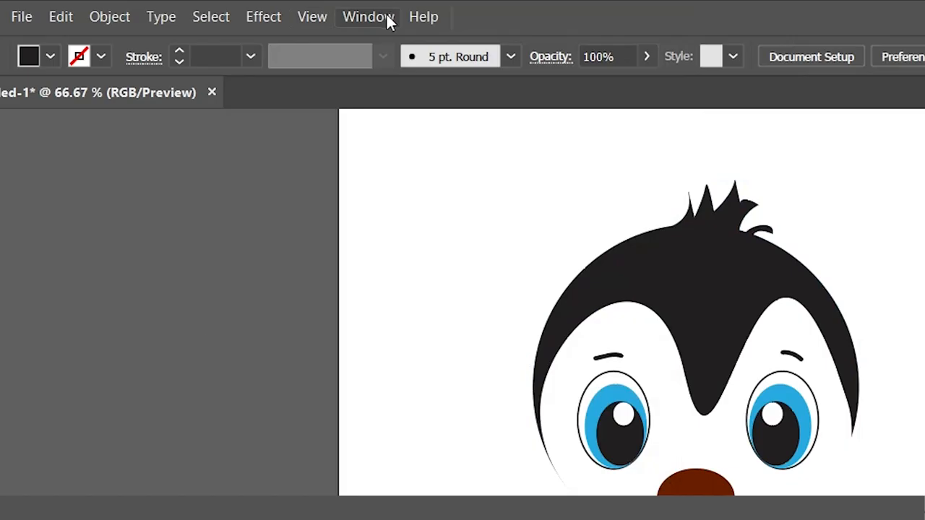
pyautogui.click(244, 8)
pyautogui.click(498, 220)
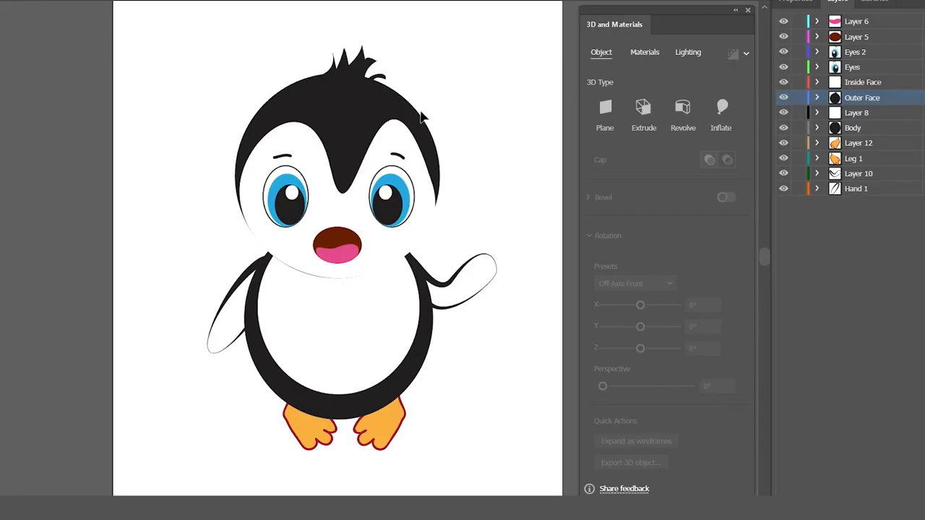
pyautogui.click(402, 108)
pyautogui.click(723, 110)
pyautogui.moveTo(604, 167); pyautogui.dragTo(643, 171)
pyautogui.moveTo(691, 206); pyautogui.dragTo(640, 205)
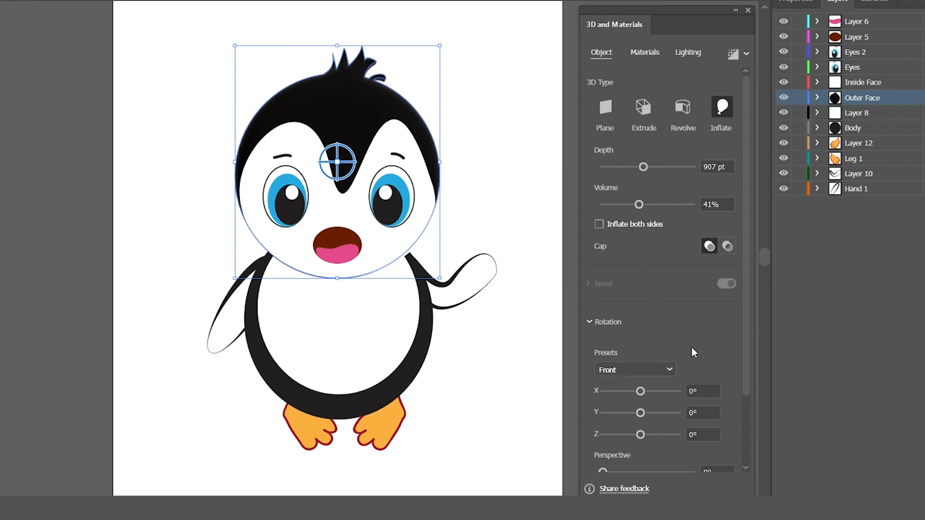
# - Try Natural Cowhide Leather on the outer face, and settle on the Fine Leather material
pyautogui.moveTo(746, 356); pyautogui.dragTo(773, 148)
pyautogui.click(645, 53)
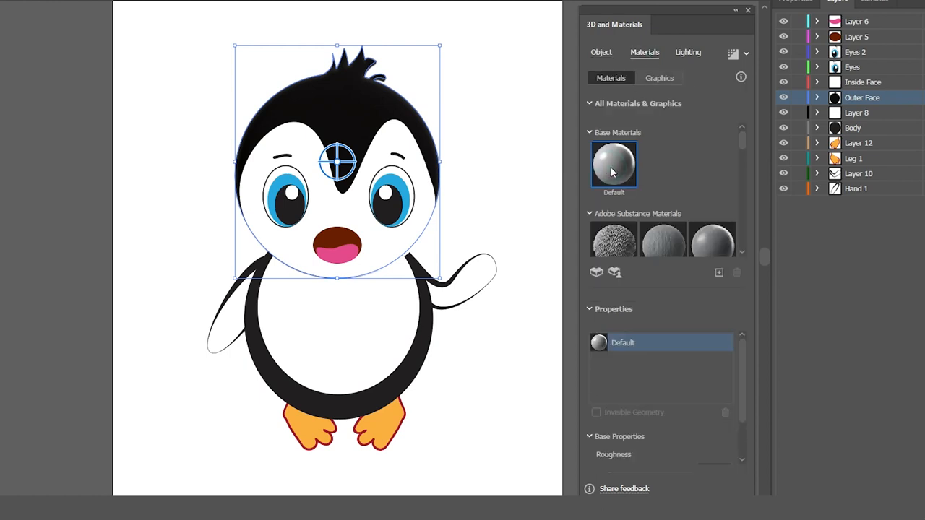
pyautogui.moveTo(741, 141); pyautogui.dragTo(746, 182)
pyautogui.click(615, 195)
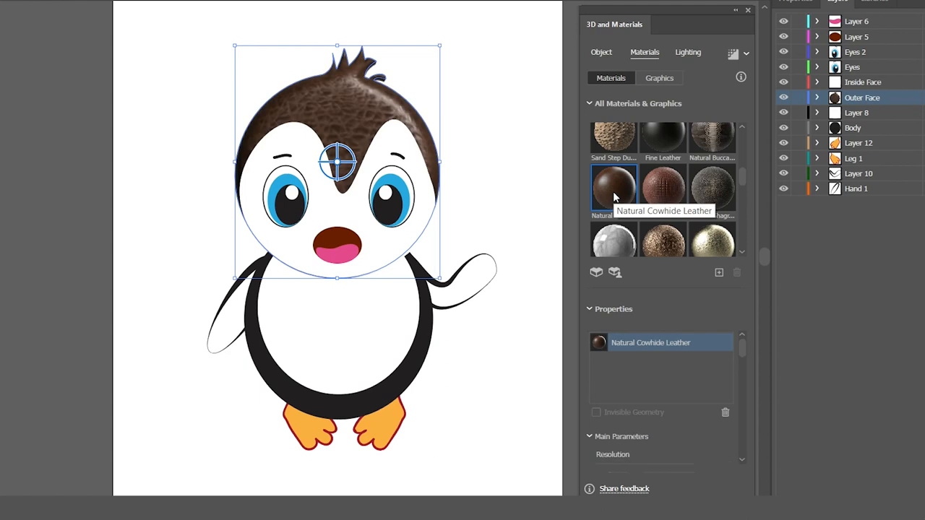
pyautogui.click(671, 144)
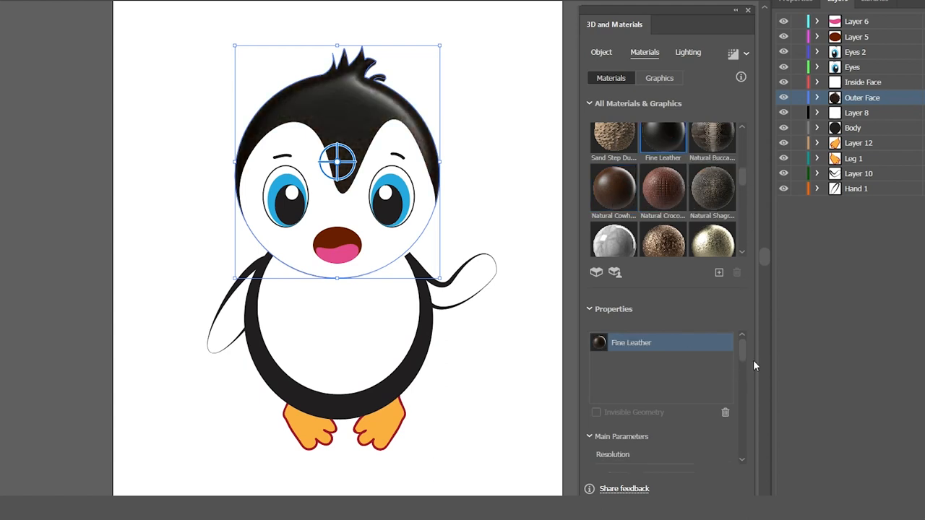
# - Set the Fine Leather's roughness to 0.48, skin detail rotation to 0.24 and Offset X to 163
pyautogui.moveTo(746, 357); pyautogui.dragTo(746, 376)
pyautogui.moveTo(641, 427)
pyautogui.mouseDown()
pyautogui.moveTo(657, 432)
pyautogui.moveTo(643, 427)
pyautogui.mouseUp()
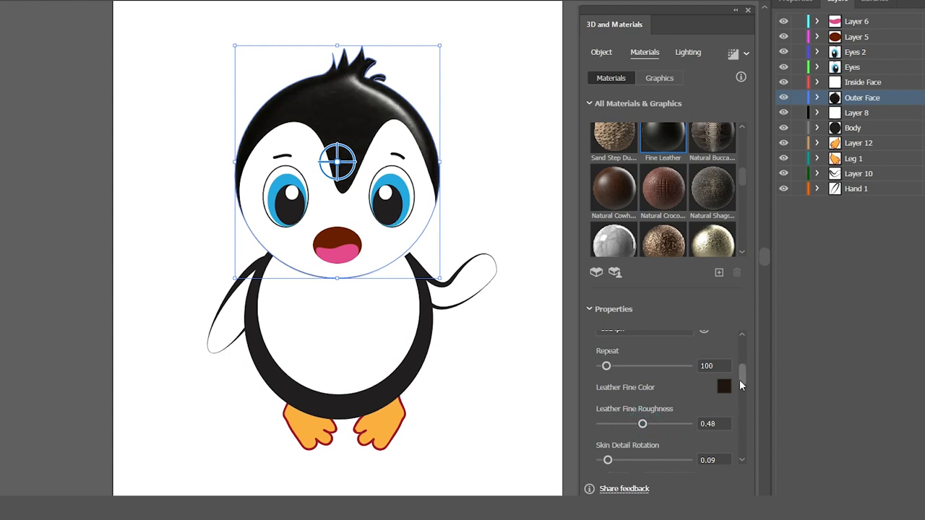
pyautogui.scroll(-3, 739, 387)
pyautogui.moveTo(608, 382); pyautogui.dragTo(622, 384)
pyautogui.moveTo(599, 438); pyautogui.dragTo(614, 439)
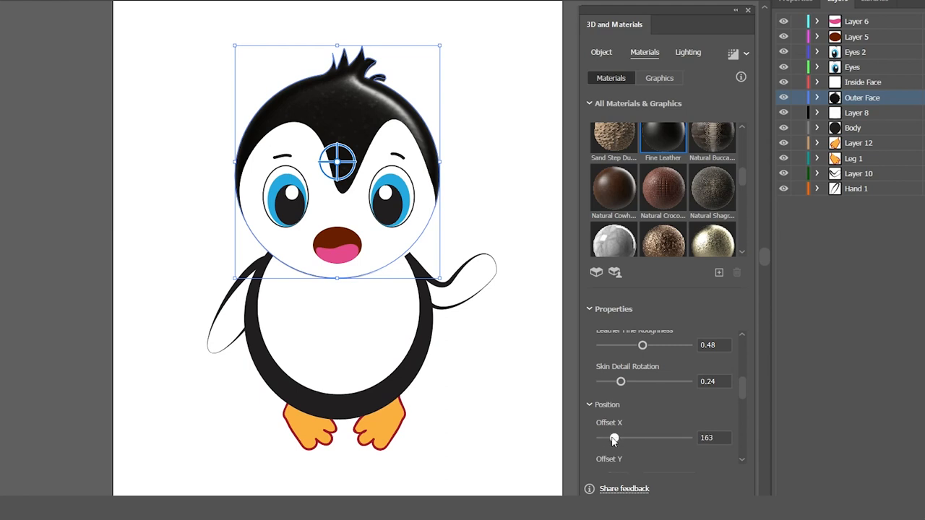
# - Adjust the Fine Leather's technical parameters to luminosity 0.46 and contrast 0.6, and raise the hue shift slightly
pyautogui.scroll(-5, 744, 403)
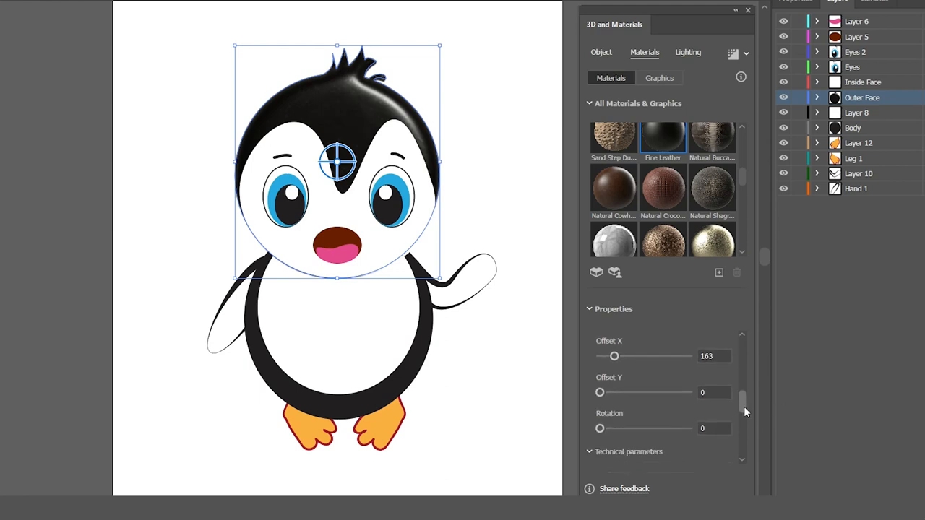
pyautogui.moveTo(645, 363)
pyautogui.mouseDown()
pyautogui.moveTo(656, 363)
pyautogui.moveTo(642, 364)
pyautogui.mouseUp()
pyautogui.moveTo(652, 401); pyautogui.dragTo(670, 400)
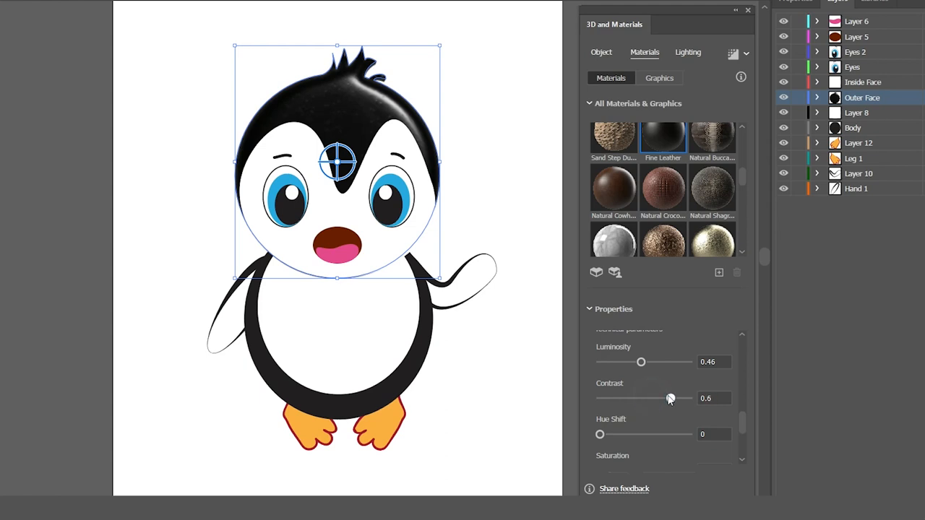
pyautogui.moveTo(600, 434); pyautogui.dragTo(605, 434)
pyautogui.moveTo(737, 422); pyautogui.dragTo(748, 472)
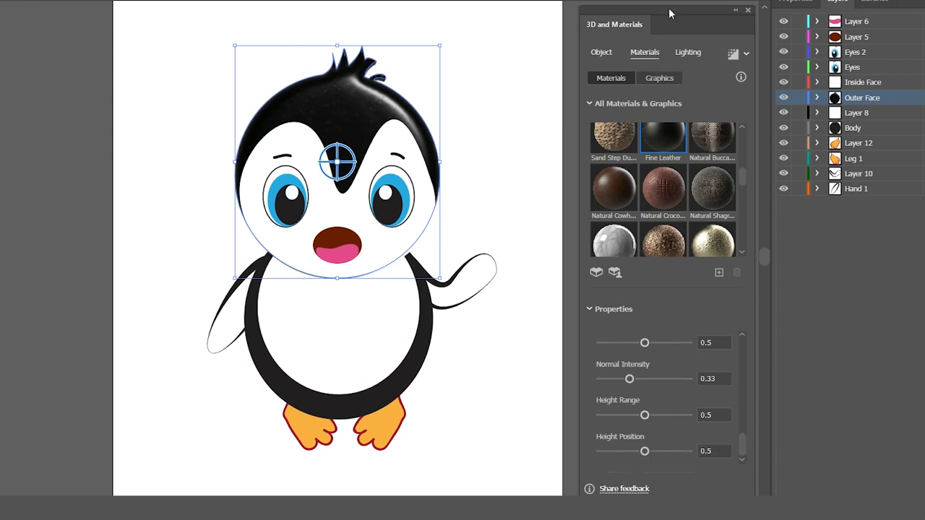
# - Light the outer face with intensity 83%, rotation 129°, height 37° and softness 34%
pyautogui.click(689, 52)
pyautogui.moveTo(630, 190); pyautogui.dragTo(635, 191)
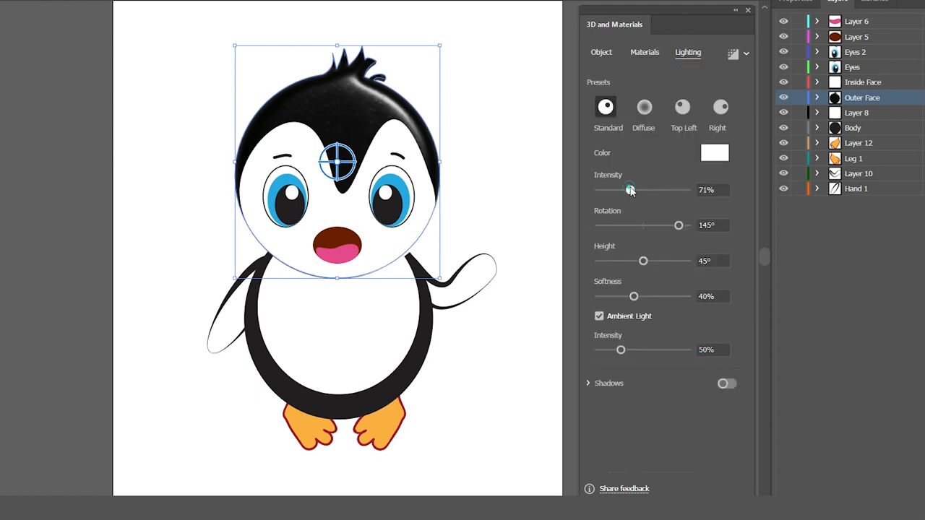
pyautogui.moveTo(678, 229)
pyautogui.mouseDown()
pyautogui.moveTo(688, 227)
pyautogui.moveTo(674, 234)
pyautogui.mouseUp()
pyautogui.moveTo(643, 261); pyautogui.dragTo(636, 261)
pyautogui.moveTo(634, 296)
pyautogui.mouseDown()
pyautogui.moveTo(619, 296)
pyautogui.moveTo(628, 296)
pyautogui.mouseUp()
pyautogui.moveTo(618, 352)
pyautogui.mouseDown()
pyautogui.moveTo(634, 350)
pyautogui.moveTo(621, 350)
pyautogui.mouseUp()
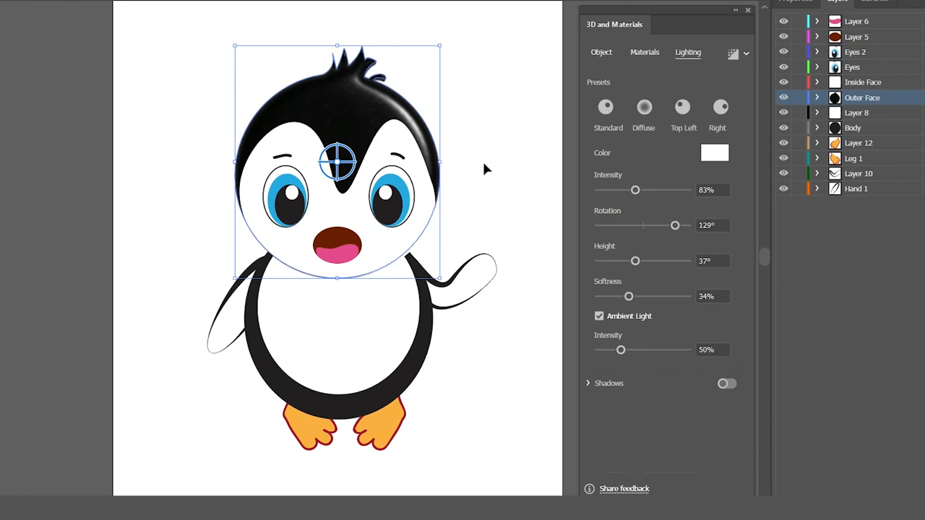
pyautogui.click(489, 43)
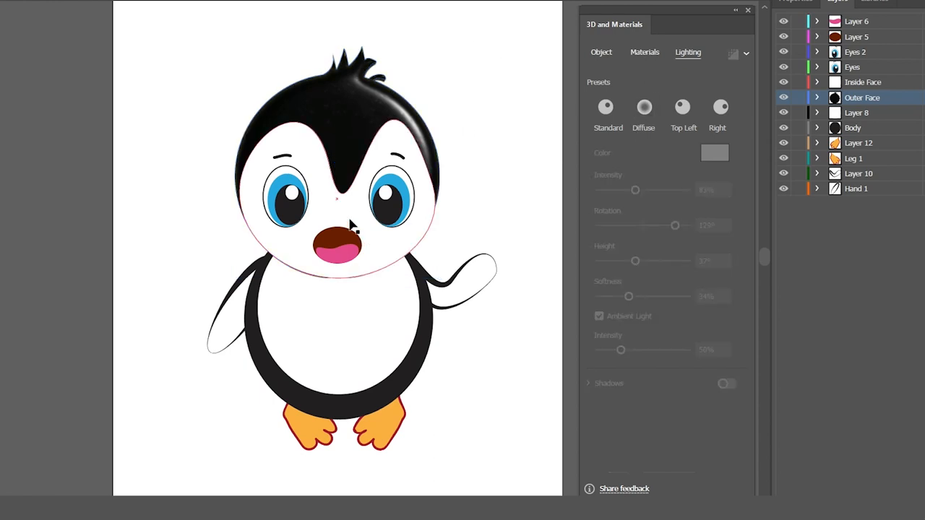
# - Apply a 3D Inflate to the left eye group with a volume of 50%
pyautogui.click(309, 153)
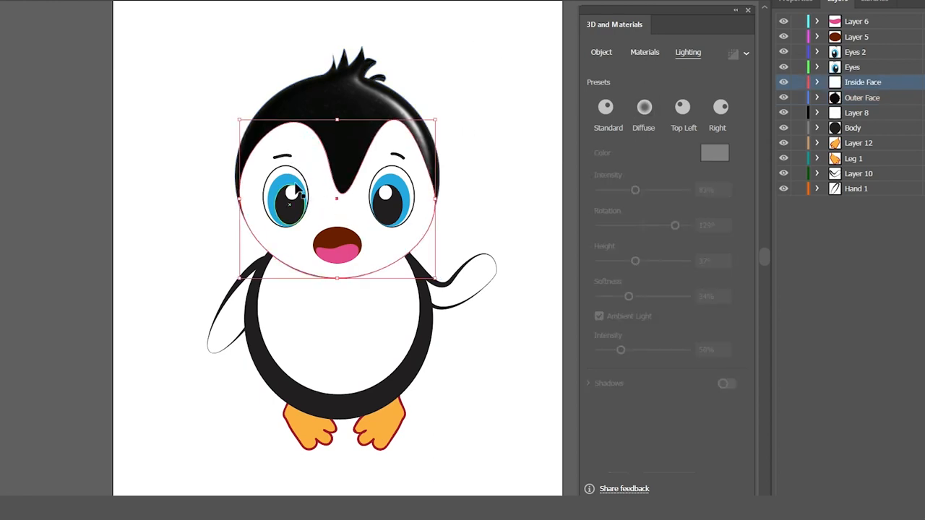
pyautogui.click(308, 191)
pyautogui.click(599, 52)
pyautogui.click(723, 107)
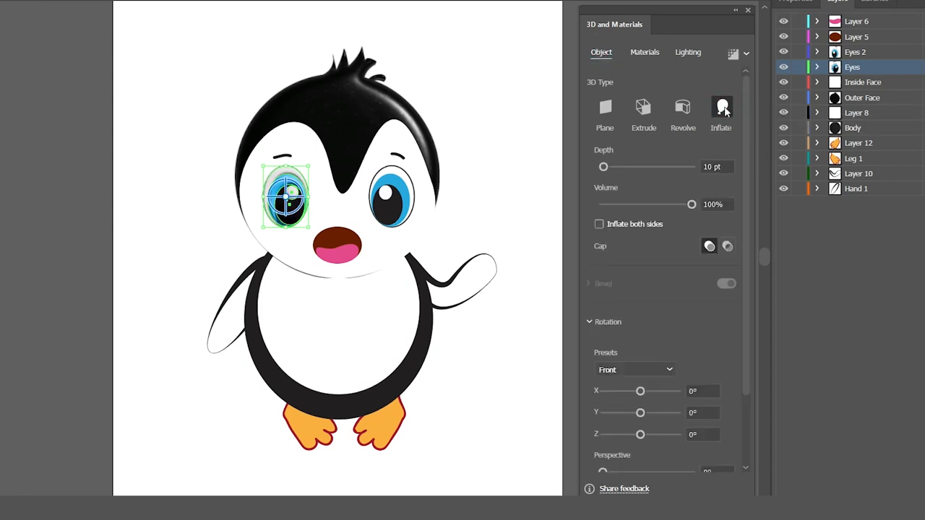
pyautogui.moveTo(662, 208); pyautogui.dragTo(648, 205)
pyautogui.click(517, 159)
pyautogui.click(286, 204)
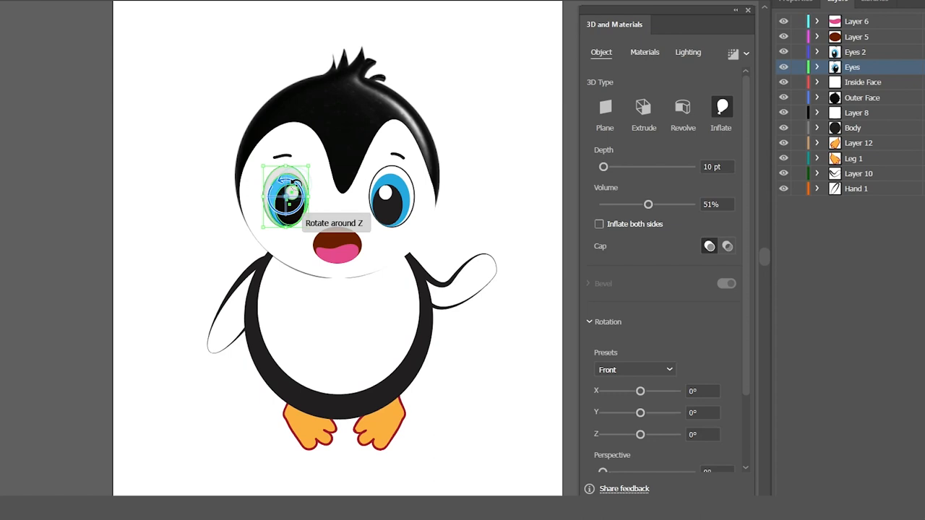
pyautogui.click(523, 174)
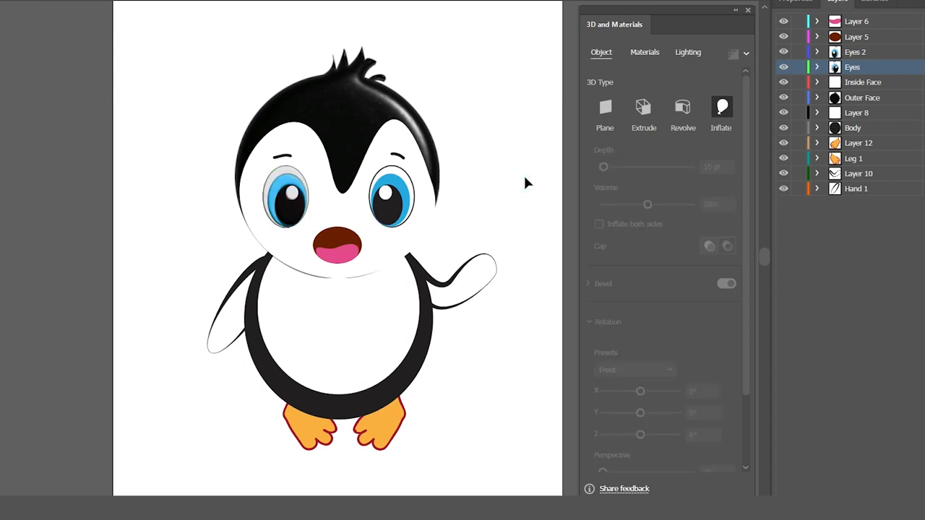
# - Inflate the right eye group in 3D with a volume of 50%
pyautogui.click(412, 198)
pyautogui.click(723, 108)
pyautogui.click(723, 205)
pyautogui.write('50')
pyautogui.press('Return')
pyautogui.click(509, 213)
# - Try a 68% inflate volume on the left eye, and undo that change
pyautogui.press('z')
pyautogui.click(384, 246)
pyautogui.press('v')
pyautogui.click(217, 177)
pyautogui.moveTo(648, 205); pyautogui.dragTo(664, 205)
pyautogui.click(515, 156)
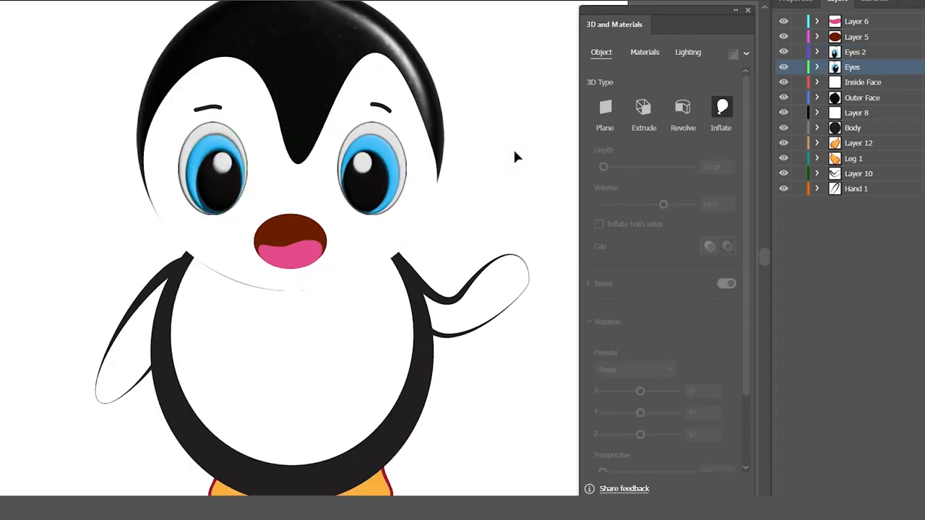
pyautogui.hotkey('ctrl', 'z')
pyautogui.hotkey('ctrl', 'z')
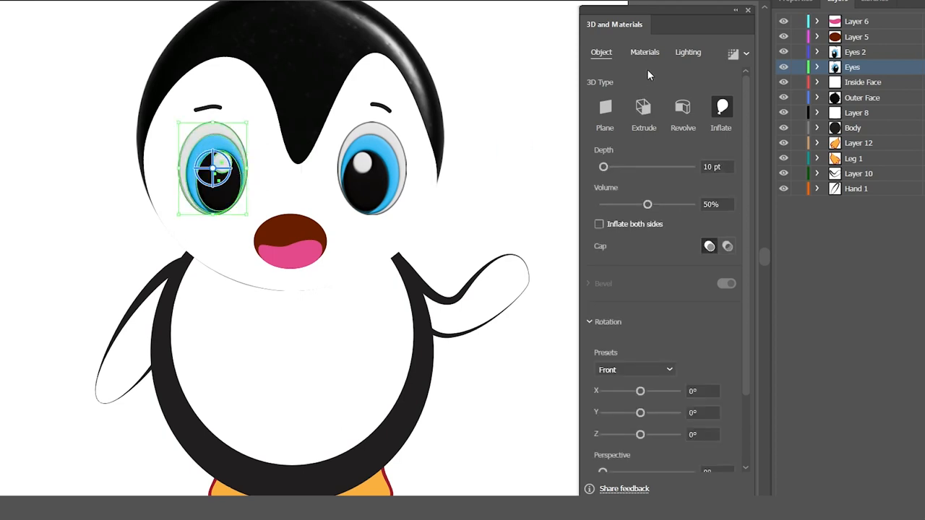
# - Set the left eye group's material to roughness 0.24 and metallic 0.14
pyautogui.click(644, 52)
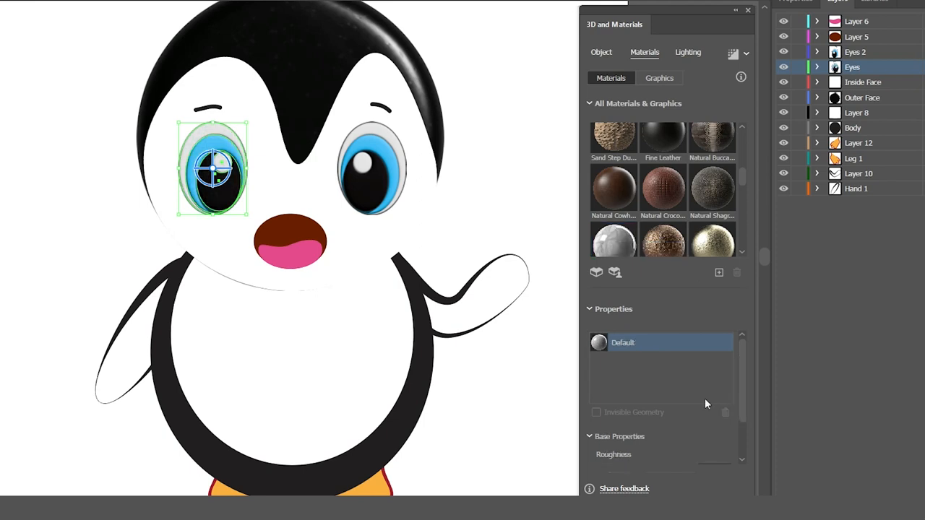
pyautogui.scroll(-2, 742, 389)
pyautogui.click(608, 451)
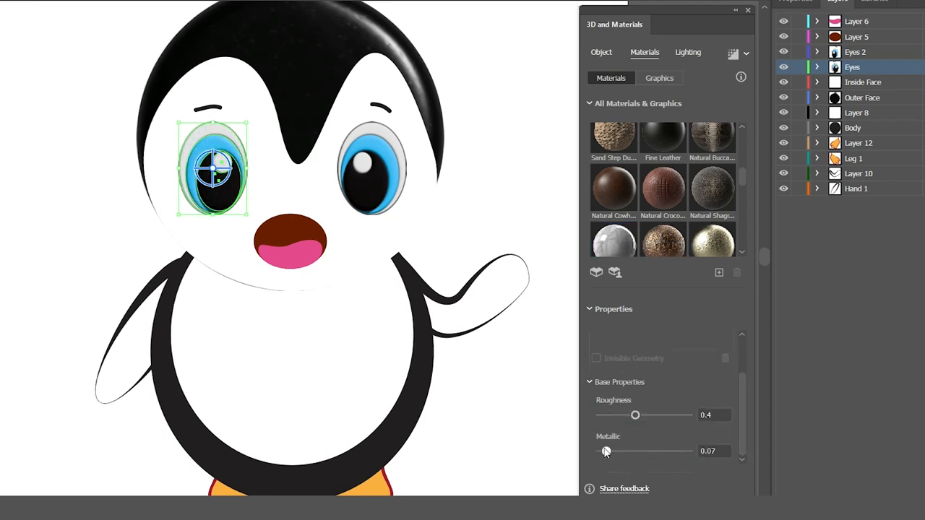
pyautogui.moveTo(639, 413)
pyautogui.mouseDown()
pyautogui.moveTo(653, 414)
pyautogui.moveTo(622, 417)
pyautogui.mouseUp()
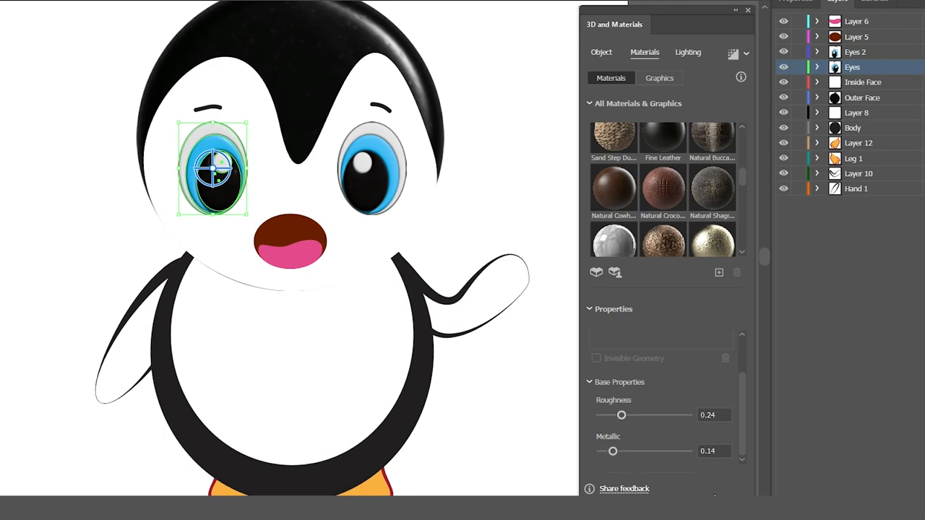
pyautogui.click(543, 213)
# - Match the right eye group's material to the left eye with roughness 0.24 and metallic 0.14
pyautogui.click(371, 168)
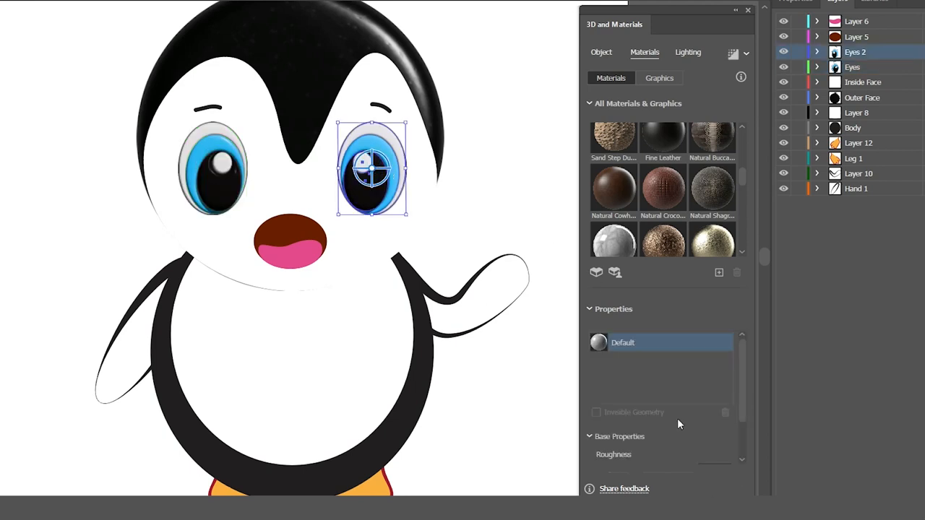
pyautogui.scroll(-2, 744, 454)
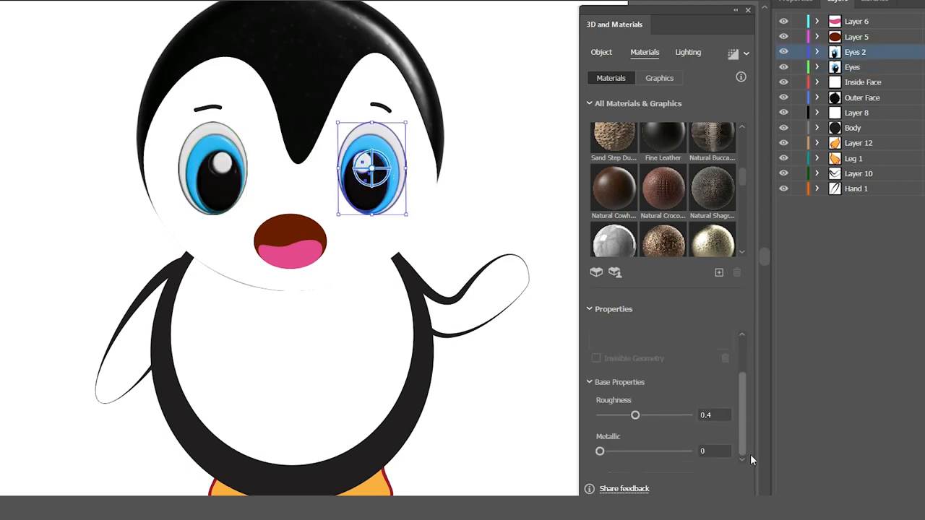
pyautogui.click(214, 174)
pyautogui.scroll(-2, 745, 426)
pyautogui.click(372, 168)
pyautogui.scroll(-2, 737, 419)
pyautogui.click(706, 415)
pyautogui.write('0.24')
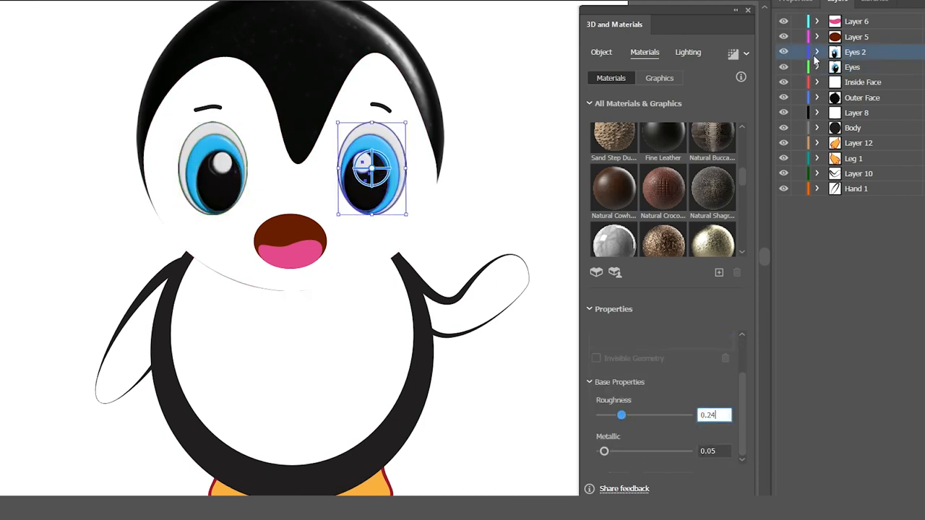
pyautogui.press('Tab')
pyautogui.write('0.14')
pyautogui.press('Return')
pyautogui.click(82, 207)
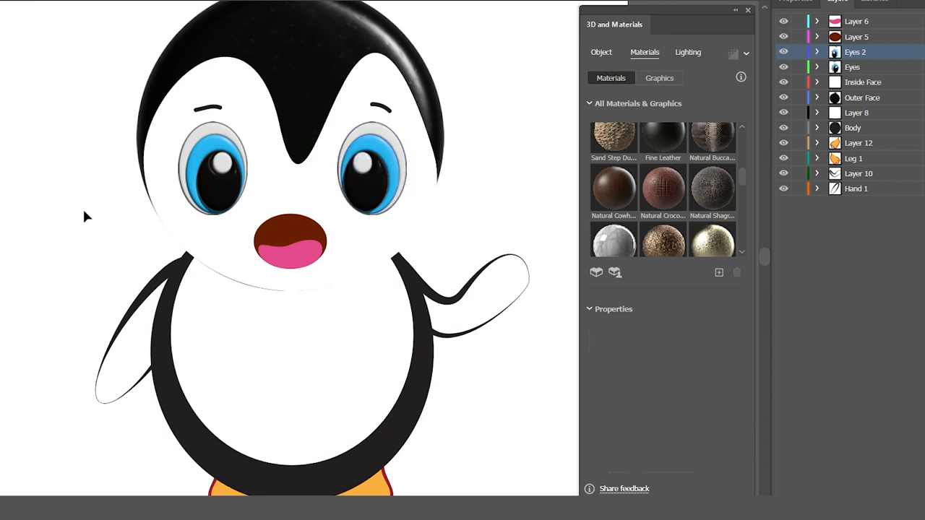
# - Apply the Default 3D material to the dark mouth shape with roughness 0.24 and metallic 0.14
pyautogui.click(299, 226)
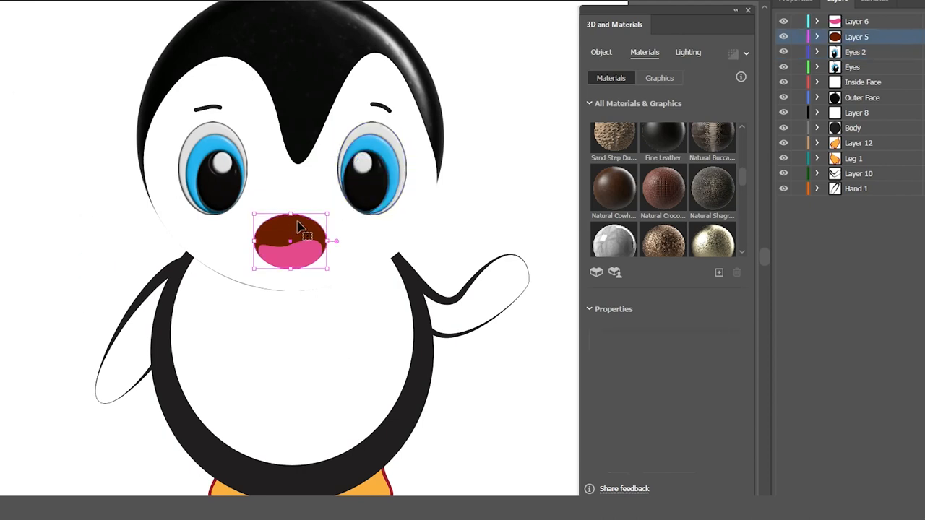
pyautogui.click(609, 193)
pyautogui.scroll(3, 618, 167)
pyautogui.click(619, 166)
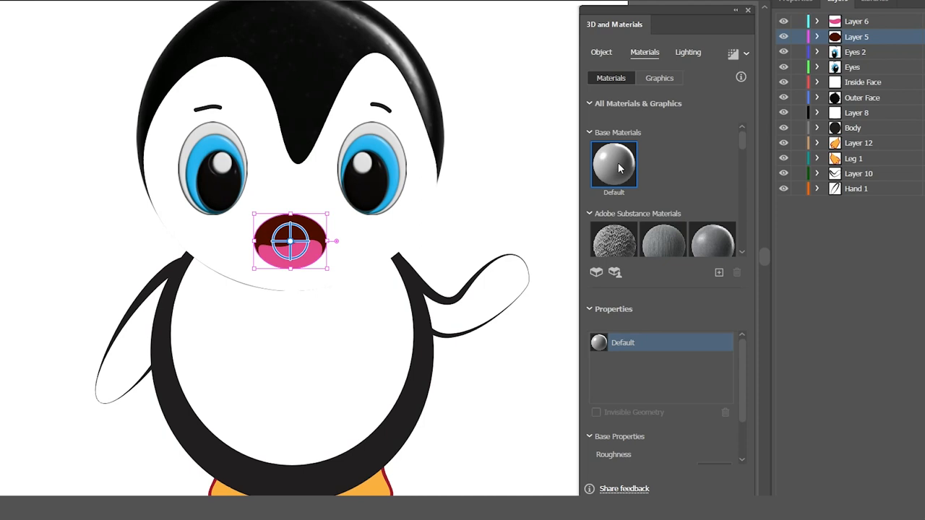
pyautogui.scroll(-2, 735, 365)
pyautogui.click(714, 415)
pyautogui.write('0.24')
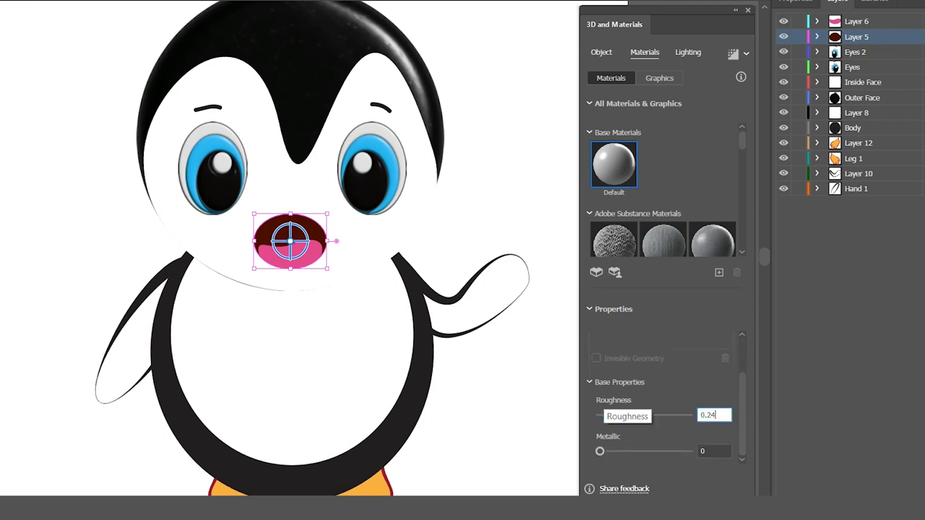
pyautogui.click(713, 451)
pyautogui.write('0.24')
pyautogui.press('Return')
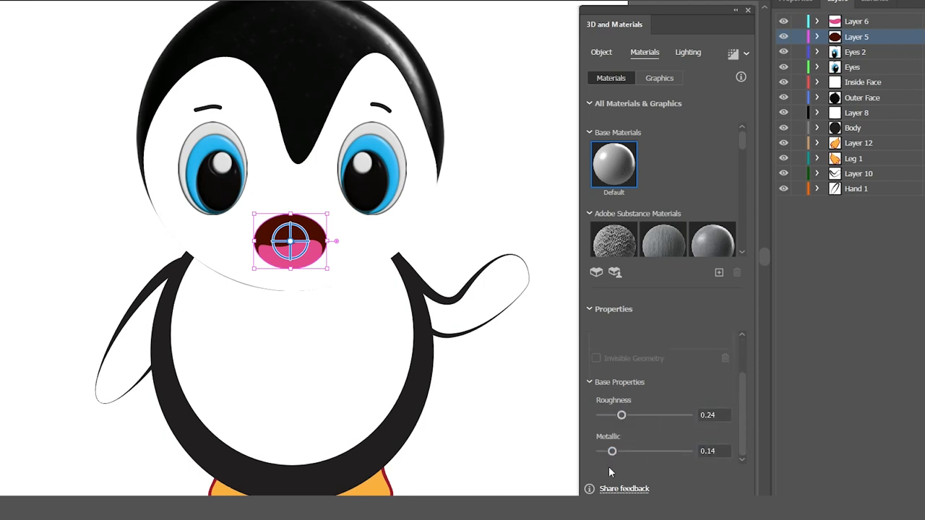
# - Give the pink tongue the Default material and inflate it in 3D with a volume of 50%
pyautogui.click(289, 253)
pyautogui.click(605, 170)
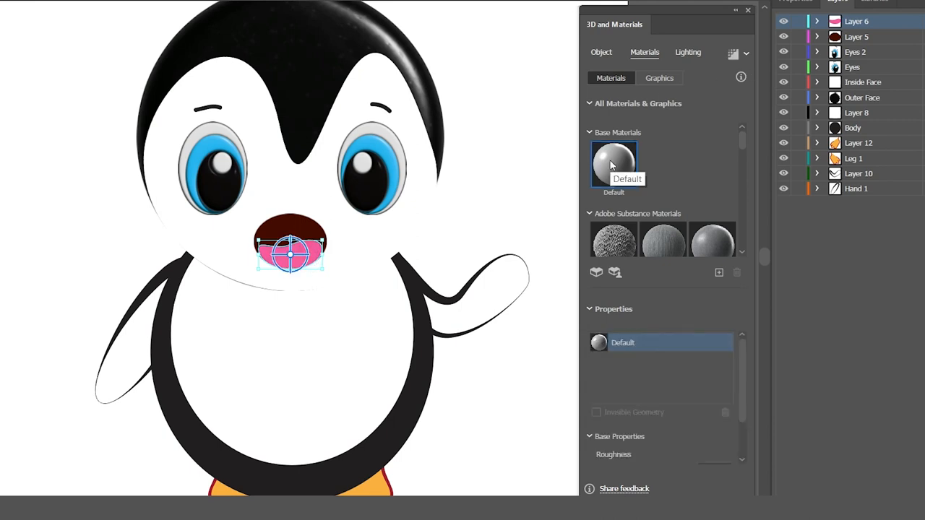
pyautogui.click(601, 52)
pyautogui.click(723, 107)
pyautogui.moveTo(692, 205); pyautogui.dragTo(647, 205)
pyautogui.click(515, 220)
pyautogui.click(304, 246)
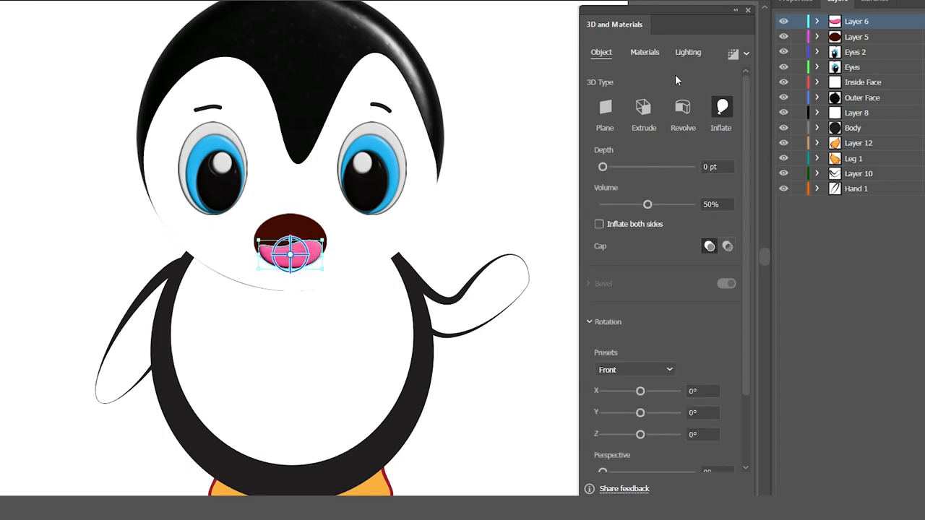
# - Set the tongue material's roughness to 0.24 and raise its metallic value
pyautogui.click(644, 52)
pyautogui.scroll(-2, 740, 393)
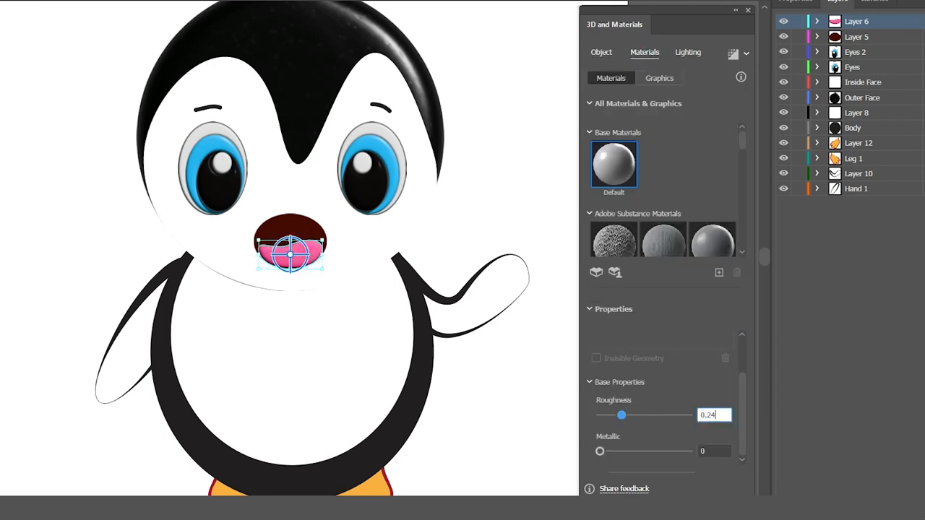
pyautogui.click(716, 451)
pyautogui.write('.24')
pyautogui.press('Return')
pyautogui.click(545, 156)
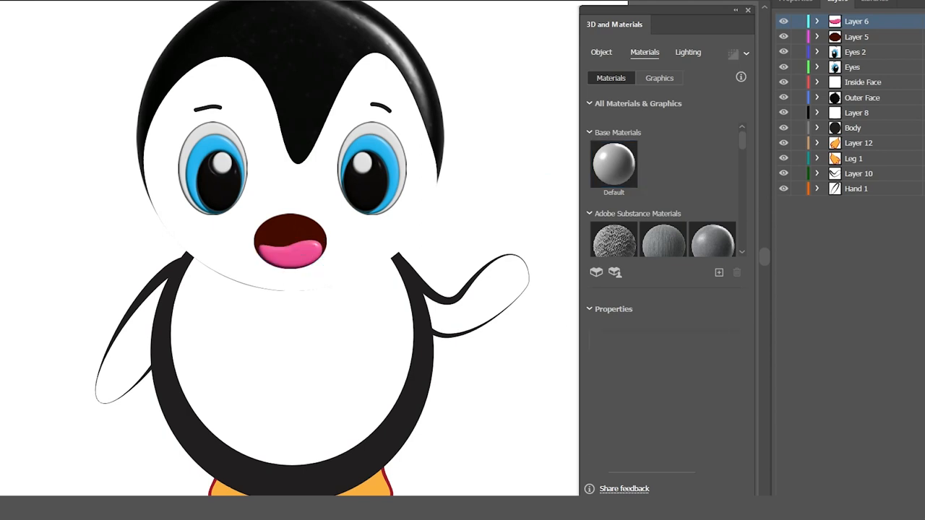
# - Give the black body the Default material and inflate it in 3D with a volume of 50%
pyautogui.click(424, 411)
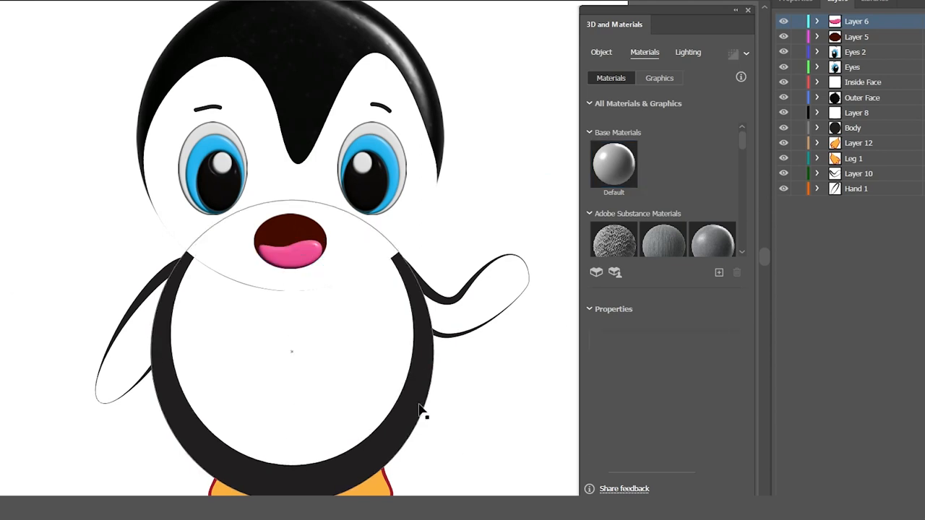
pyautogui.click(611, 155)
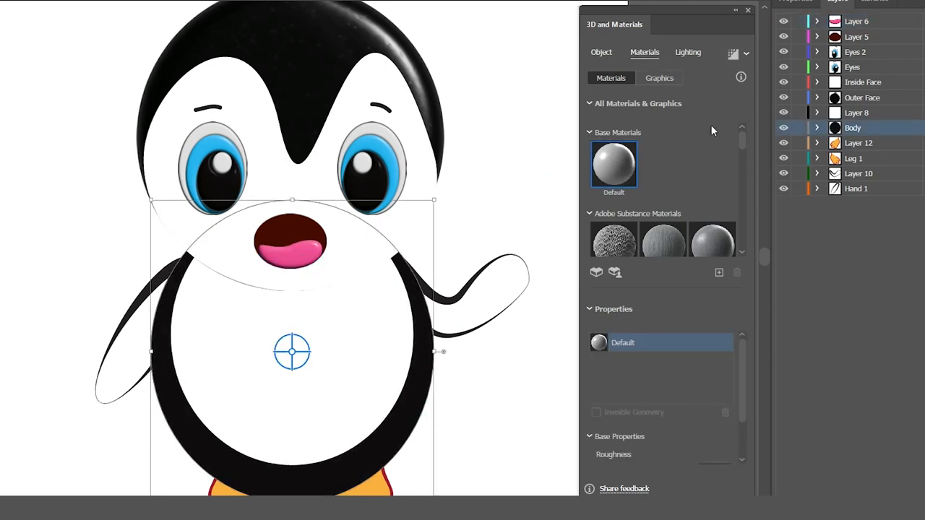
pyautogui.click(722, 109)
pyautogui.moveTo(691, 204); pyautogui.dragTo(648, 204)
# - Set the black body's material to roughness 0.24 and metallic 0.14
pyautogui.click(644, 52)
pyautogui.click(688, 52)
pyautogui.click(645, 52)
pyautogui.scroll(-2, 737, 354)
pyautogui.click(716, 415)
pyautogui.write('0.24')
pyautogui.press('Tab')
pyautogui.write('0.14')
pyautogui.press('Return')
# - Adjust the body's light intensity, rotation, height and softness, and raise its ambient light intensity
pyautogui.click(688, 52)
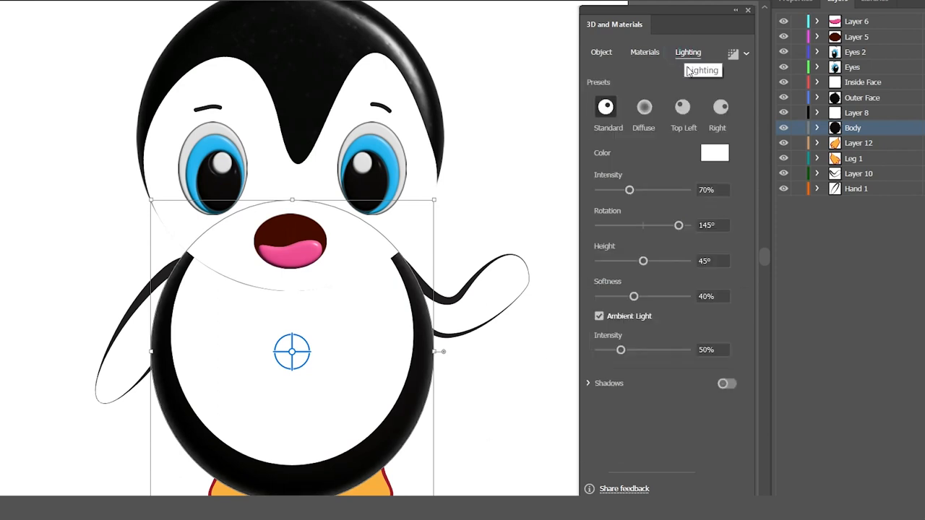
pyautogui.moveTo(612, 191); pyautogui.dragTo(614, 190)
pyautogui.moveTo(679, 225)
pyautogui.mouseDown()
pyautogui.moveTo(687, 225)
pyautogui.moveTo(664, 225)
pyautogui.mouseUp()
pyautogui.moveTo(644, 260); pyautogui.dragTo(636, 261)
pyautogui.moveTo(633, 296); pyautogui.dragTo(648, 297)
pyautogui.moveTo(621, 350)
pyautogui.mouseDown()
pyautogui.moveTo(677, 350)
pyautogui.moveTo(666, 351)
pyautogui.mouseUp()
pyautogui.click(645, 52)
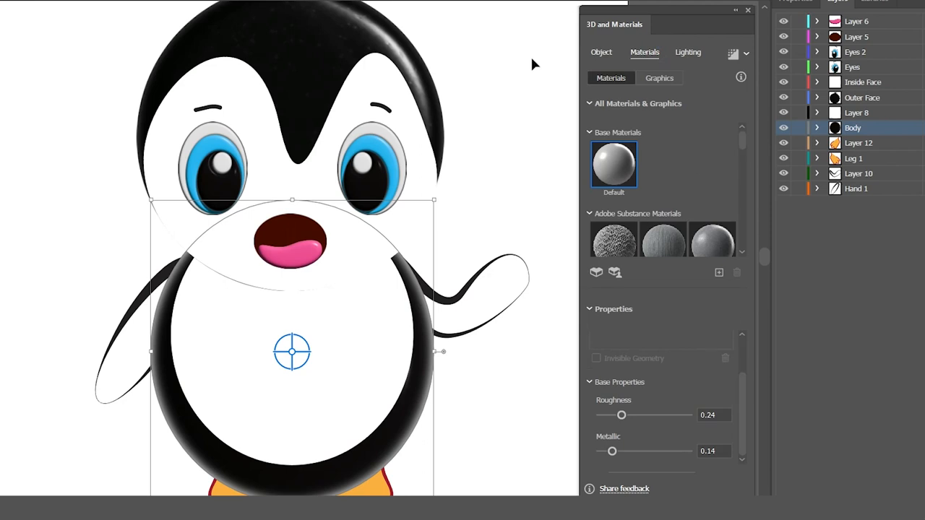
pyautogui.click(605, 55)
pyautogui.scroll(-3, 748, 321)
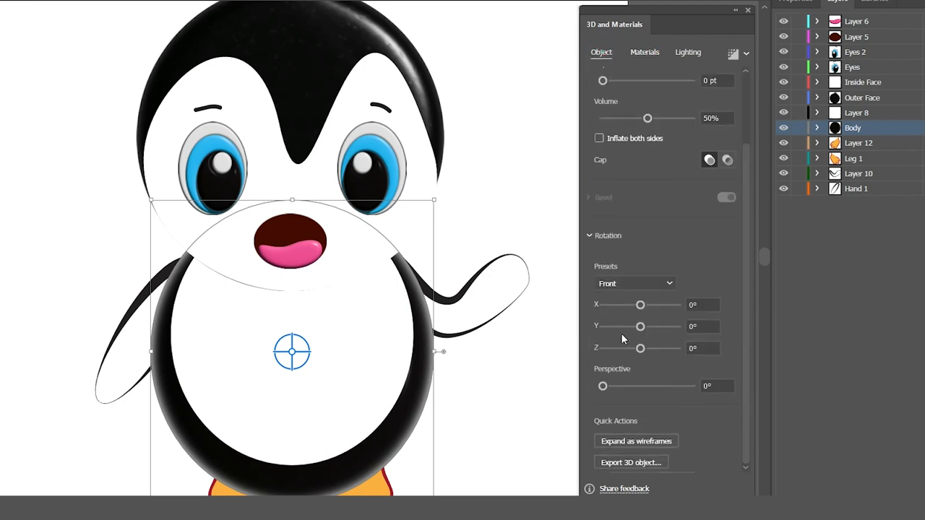
pyautogui.click(501, 202)
# - Inflate the left hand in 3D with a volume of 50%
pyautogui.click(143, 297)
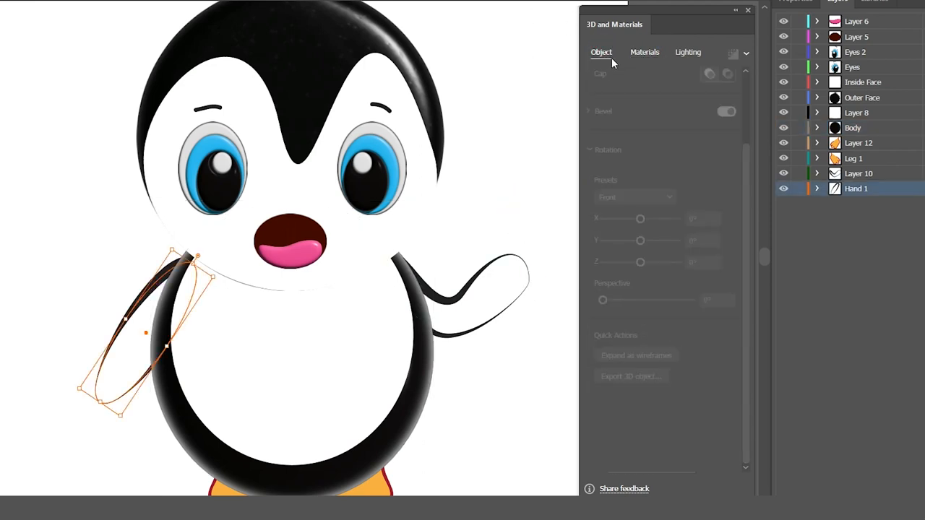
pyautogui.click(645, 52)
pyautogui.click(602, 52)
pyautogui.click(722, 108)
pyautogui.click(714, 205)
pyautogui.write('50')
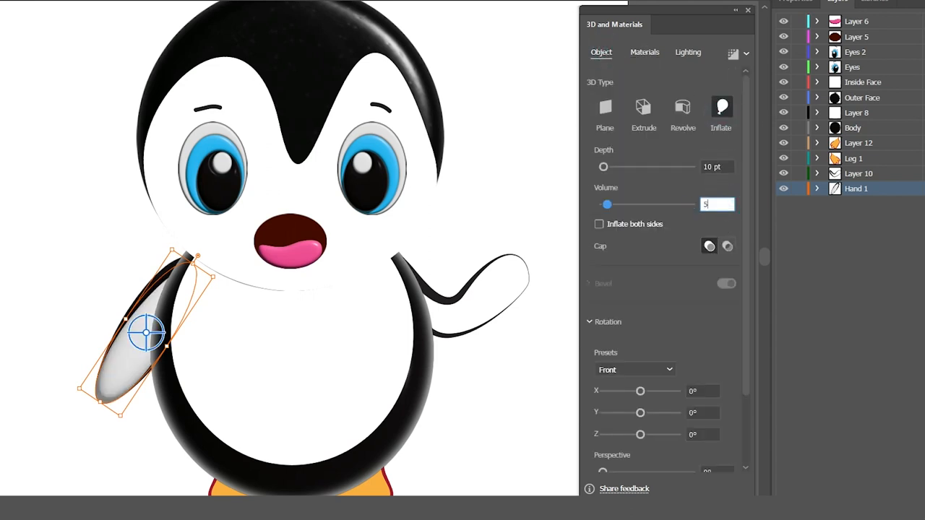
pyautogui.press('Return')
# - Set the left hand's material to roughness 0.24 and metallic 0.14
pyautogui.click(645, 52)
pyautogui.scroll(-2, 753, 389)
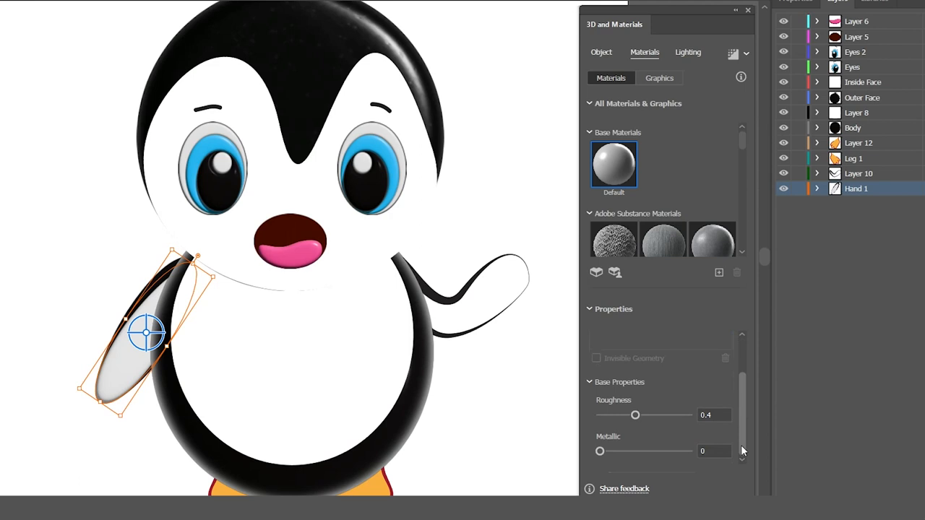
pyautogui.click(714, 415)
pyautogui.write('0.24')
pyautogui.write('0.24')
pyautogui.press('Return')
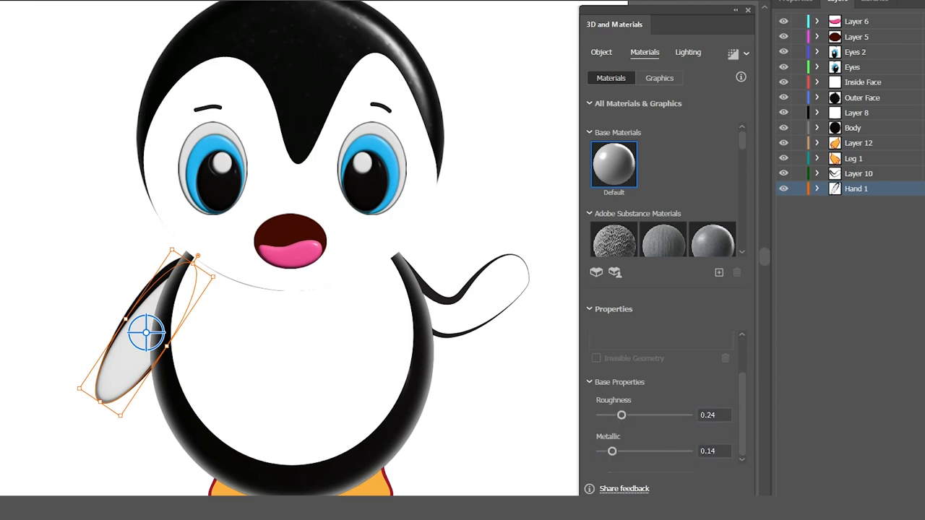
# - Light the left hand with rotation 143°, height 90°, softness 20% and ambient intensity 40%
pyautogui.click(688, 52)
pyautogui.moveTo(607, 350)
pyautogui.mouseDown()
pyautogui.moveTo(597, 350)
pyautogui.moveTo(640, 350)
pyautogui.moveTo(617, 350)
pyautogui.mouseUp()
pyautogui.moveTo(678, 225)
pyautogui.mouseDown()
pyautogui.moveTo(655, 225)
pyautogui.moveTo(678, 225)
pyautogui.mouseUp()
pyautogui.moveTo(643, 262)
pyautogui.mouseDown()
pyautogui.moveTo(630, 262)
pyautogui.moveTo(705, 261)
pyautogui.mouseUp()
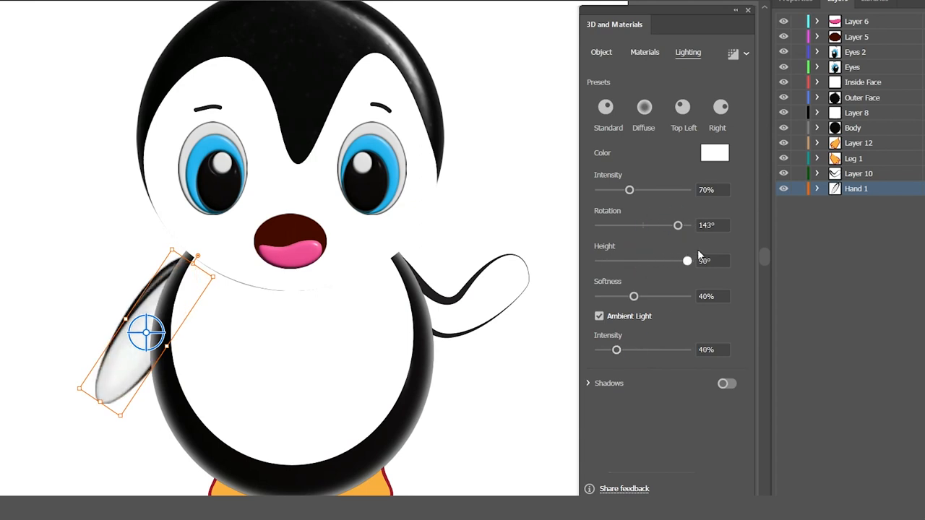
pyautogui.moveTo(634, 296); pyautogui.dragTo(617, 297)
pyautogui.click(477, 385)
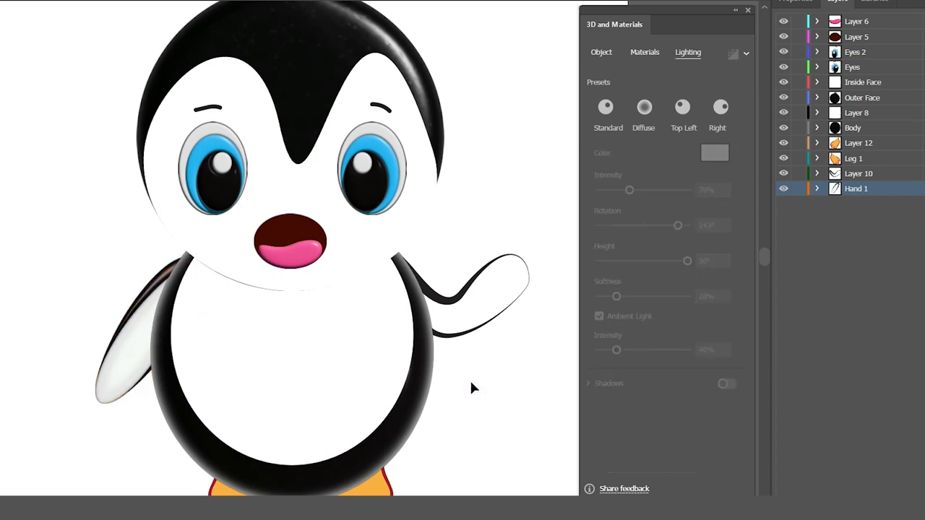
# - Apply a 3D Inflate to the raised right hand with a volume of 50%
pyautogui.click(496, 289)
pyautogui.click(721, 109)
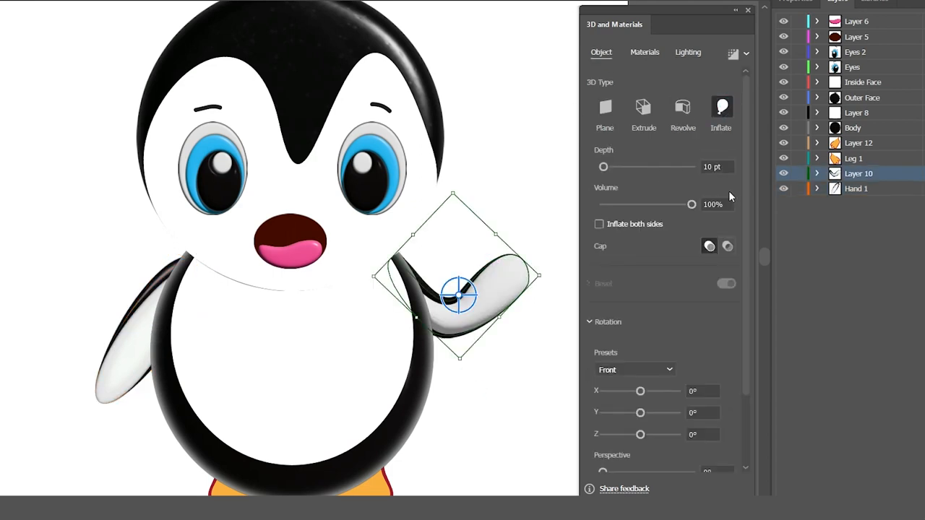
pyautogui.doubleClick(728, 204)
pyautogui.write('50')
pyautogui.press('Return')
pyautogui.scroll(-5, 736, 454)
pyautogui.scroll(5, 667, 76)
# - Set the raised right hand's material to roughness 0.24 and metallic 0.14
pyautogui.click(645, 52)
pyautogui.scroll(-2, 730, 458)
pyautogui.doubleClick(714, 415)
pyautogui.write('0.14')
pyautogui.click(718, 449)
pyautogui.write('.14')
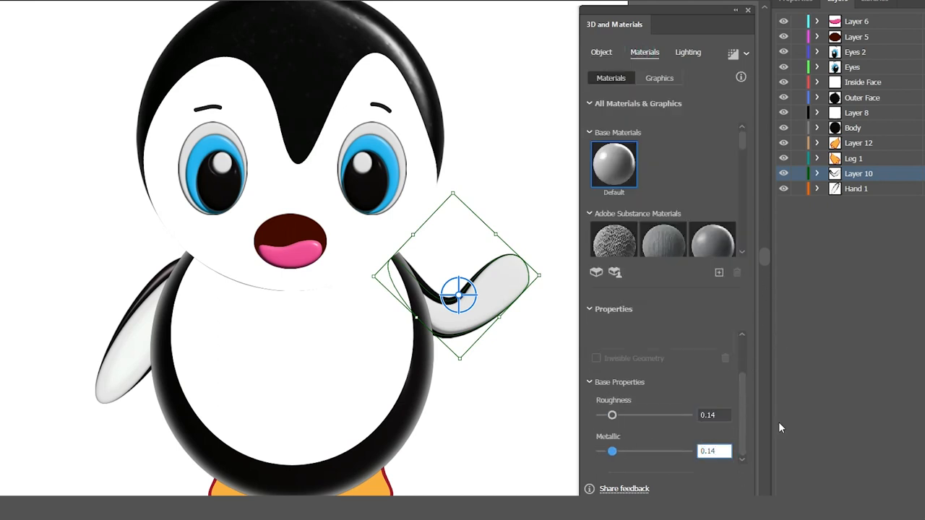
pyautogui.hotkey('shift', 'Tab')
pyautogui.write('0.24')
pyautogui.press('Return')
# - Match the right hand's lighting to the left hand with rotation 143°, height 90°, softness 20% and ambient intensity 40%
pyautogui.click(688, 52)
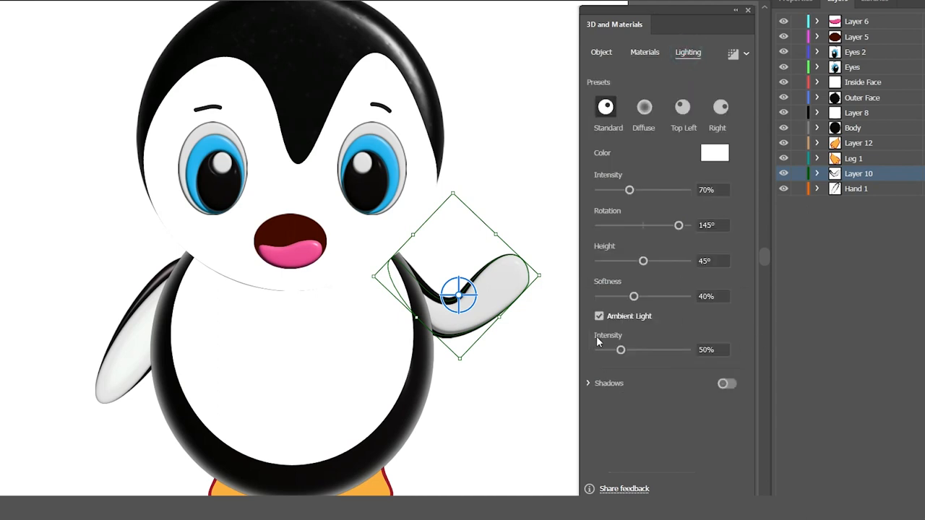
pyautogui.click(128, 328)
pyautogui.click(454, 307)
pyautogui.moveTo(679, 225); pyautogui.dragTo(677, 225)
pyautogui.click(143, 331)
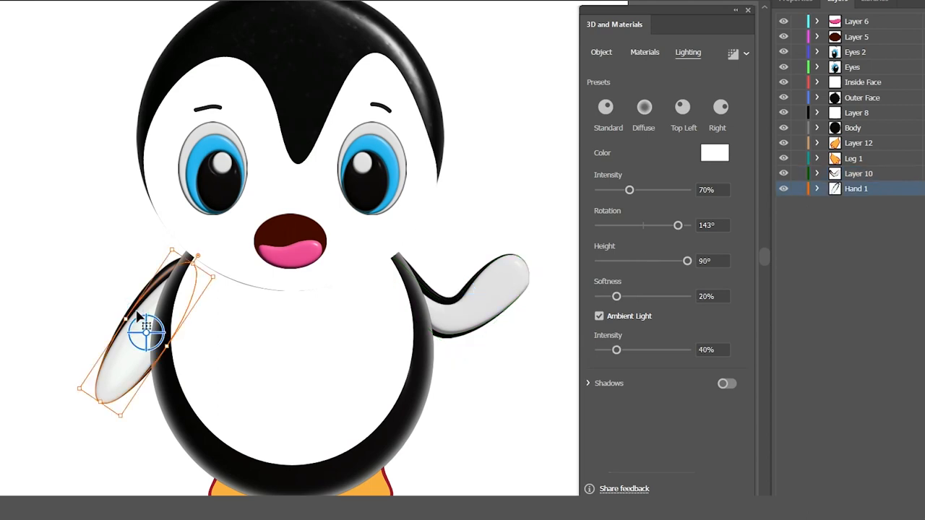
pyautogui.click(466, 293)
pyautogui.moveTo(643, 260); pyautogui.dragTo(687, 261)
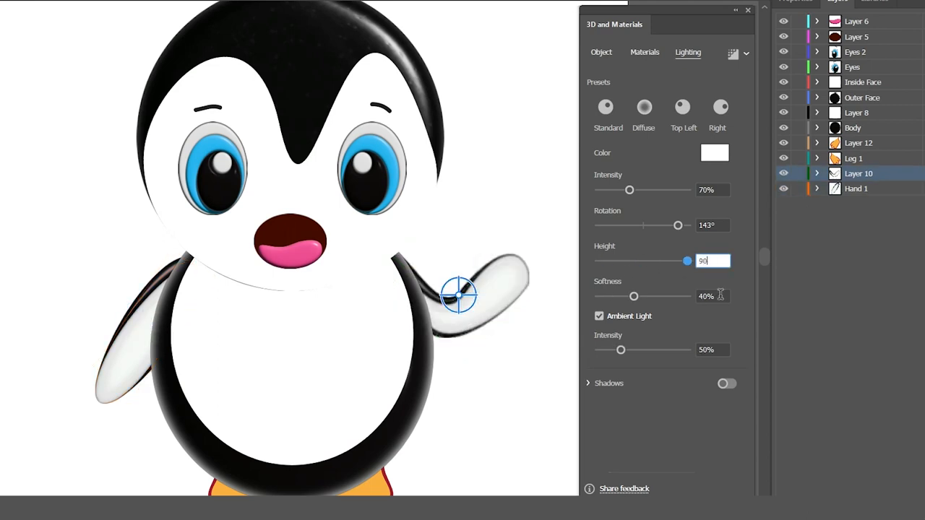
pyautogui.moveTo(634, 297); pyautogui.dragTo(616, 296)
pyautogui.click(134, 319)
pyautogui.click(477, 293)
pyautogui.moveTo(621, 350); pyautogui.dragTo(616, 350)
pyautogui.click(55, 255)
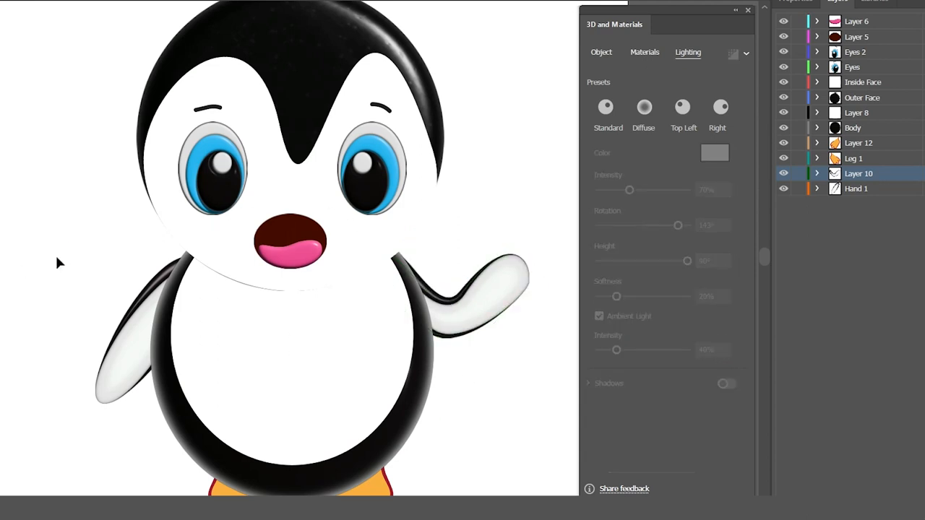
# - Inflate the white inside face in 3D with a depth of 348 pt and a volume of 62%
pyautogui.click(255, 72)
pyautogui.click(603, 54)
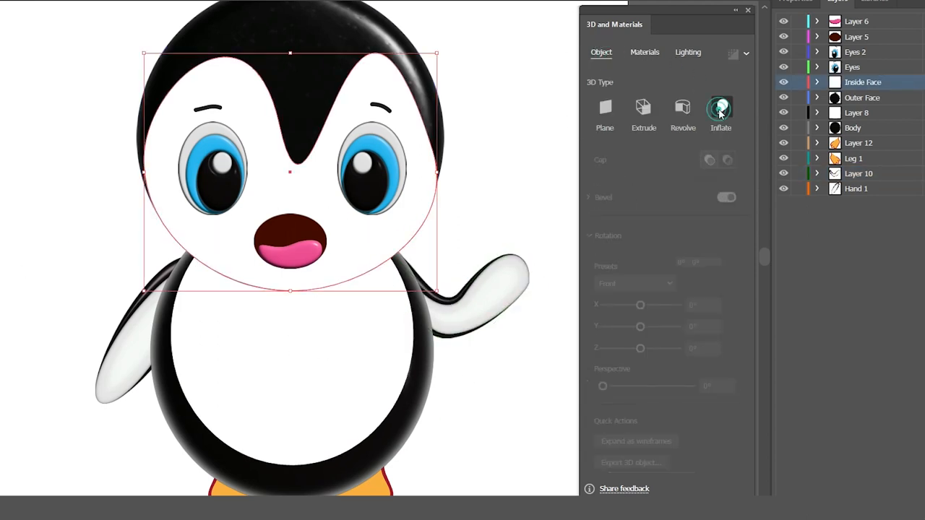
pyautogui.click(721, 107)
pyautogui.moveTo(691, 206)
pyautogui.mouseDown()
pyautogui.moveTo(660, 207)
pyautogui.moveTo(650, 225)
pyautogui.moveTo(679, 216)
pyautogui.moveTo(676, 224)
pyautogui.mouseUp()
pyautogui.moveTo(604, 167)
pyautogui.mouseDown()
pyautogui.moveTo(656, 167)
pyautogui.moveTo(618, 167)
pyautogui.mouseUp()
pyautogui.moveTo(676, 205)
pyautogui.mouseDown()
pyautogui.moveTo(638, 206)
pyautogui.moveTo(687, 201)
pyautogui.moveTo(658, 205)
pyautogui.mouseUp()
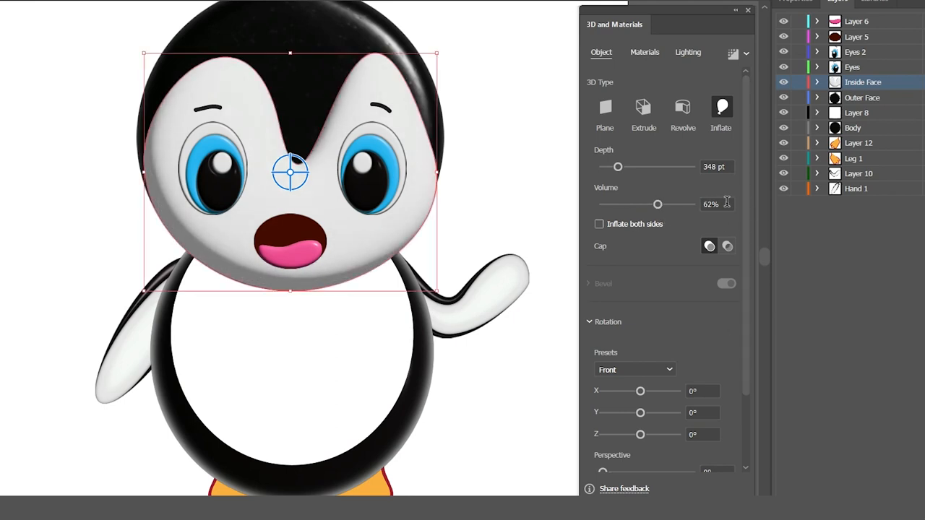
pyautogui.scroll(-2, 741, 269)
# - Set the inside face's material to roughness 0.24 and metallic 0.14
pyautogui.click(645, 52)
pyautogui.scroll(-3, 738, 334)
pyautogui.click(723, 416)
pyautogui.write('4')
pyautogui.press('Tab')
pyautogui.write('0.14')
pyautogui.press('Return')
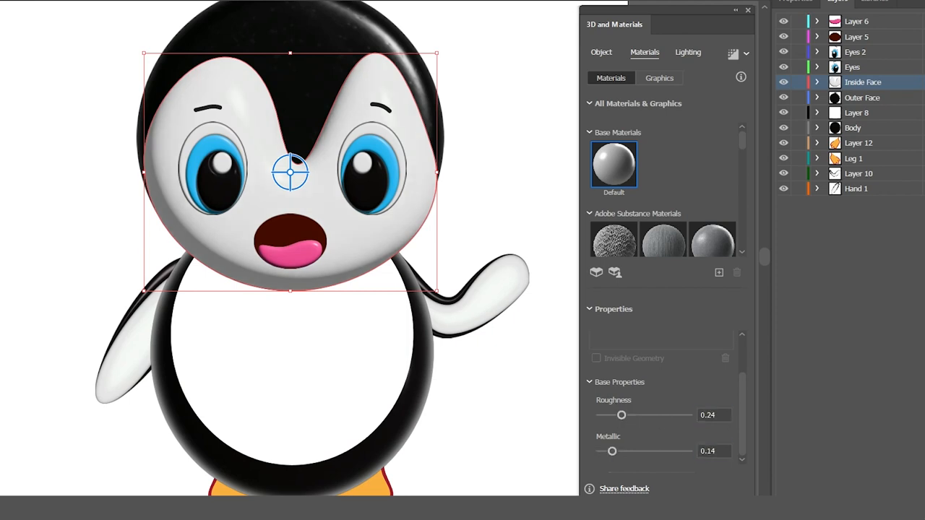
# - Inflate the penguin's left foot, on layer Leg 1, in 3D with a volume of 50%
pyautogui.click(673, 57)
pyautogui.click(496, 355)
pyautogui.scroll(-3, 496, 355)
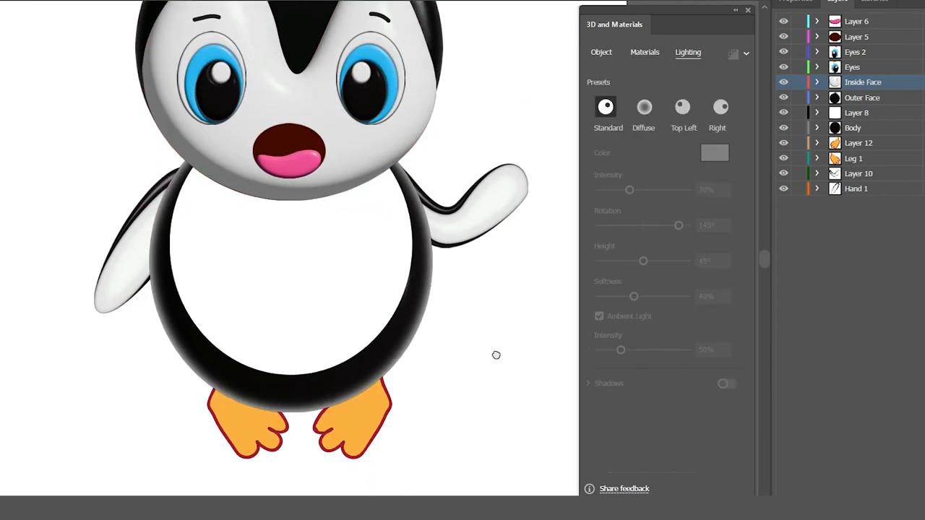
pyautogui.click(291, 412)
pyautogui.click(601, 52)
pyautogui.click(721, 107)
pyautogui.doubleClick(717, 204)
pyautogui.write('50')
pyautogui.press('Return')
pyautogui.click(496, 463)
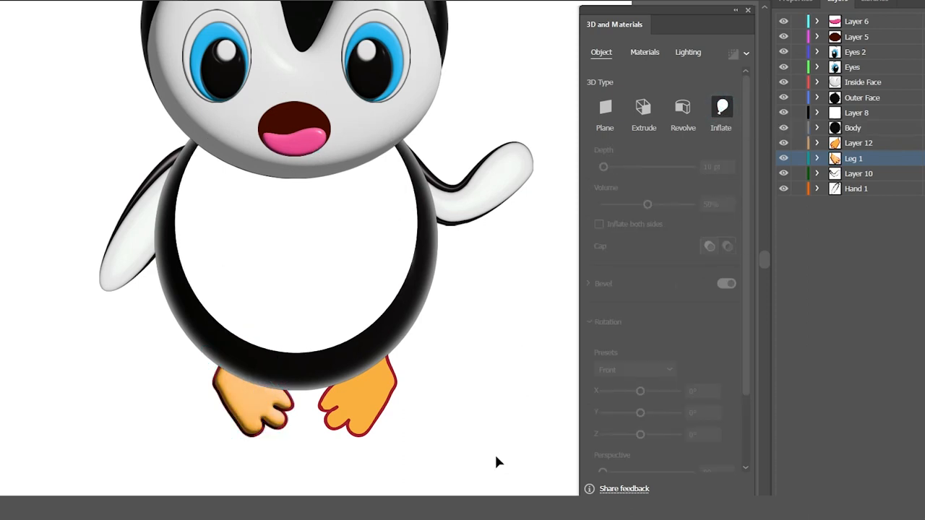
# - Inflate the penguin's right foot, on Layer 12, in 3D with a volume of 50%
pyautogui.click(331, 416)
pyautogui.click(720, 107)
pyautogui.doubleClick(717, 205)
pyautogui.write('50')
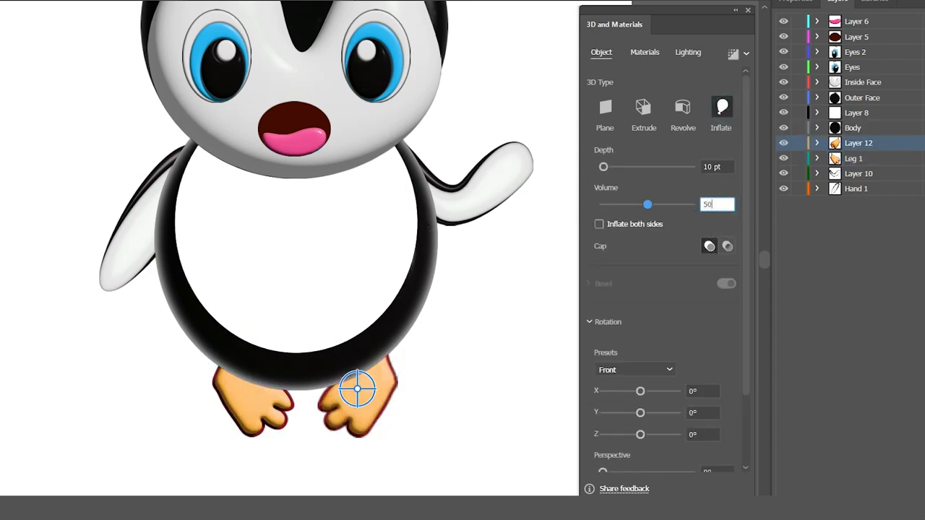
pyautogui.press('Return')
pyautogui.click(442, 372)
pyautogui.scroll(-4, 450, 369)
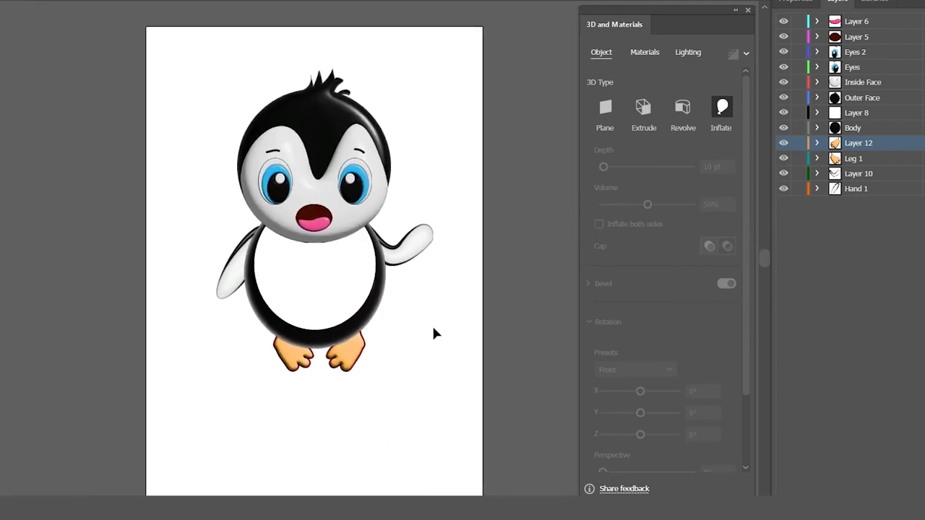
# - Match the black body's inflation to the head with a depth of 907 pt and a volume of 41%
pyautogui.press('z')
pyautogui.click(328, 269)
pyautogui.click(427, 429)
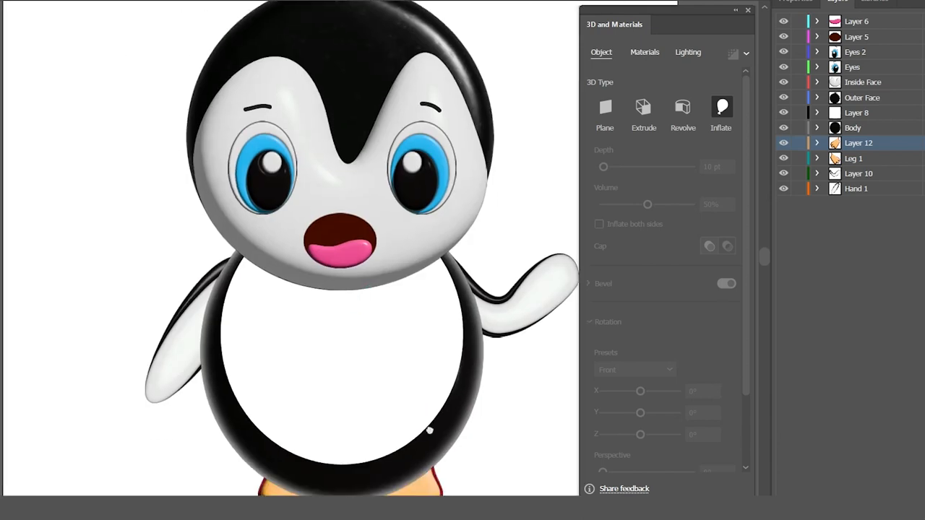
pyautogui.keyDown('alt'); pyautogui.click(446, 424); pyautogui.keyUp('alt')
pyautogui.press('v')
pyautogui.click(336, 117)
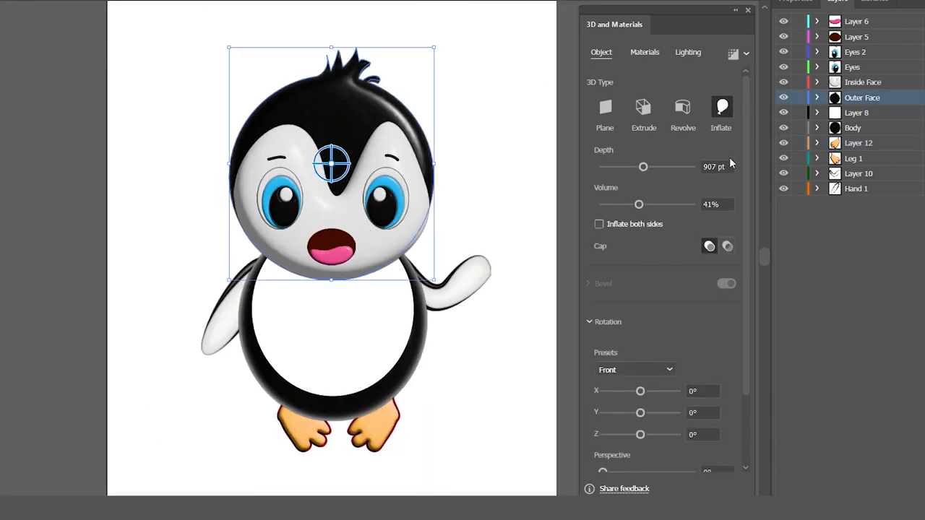
pyautogui.click(416, 363)
pyautogui.moveTo(603, 167)
pyautogui.mouseDown()
pyautogui.moveTo(644, 173)
pyautogui.moveTo(638, 206)
pyautogui.mouseUp()
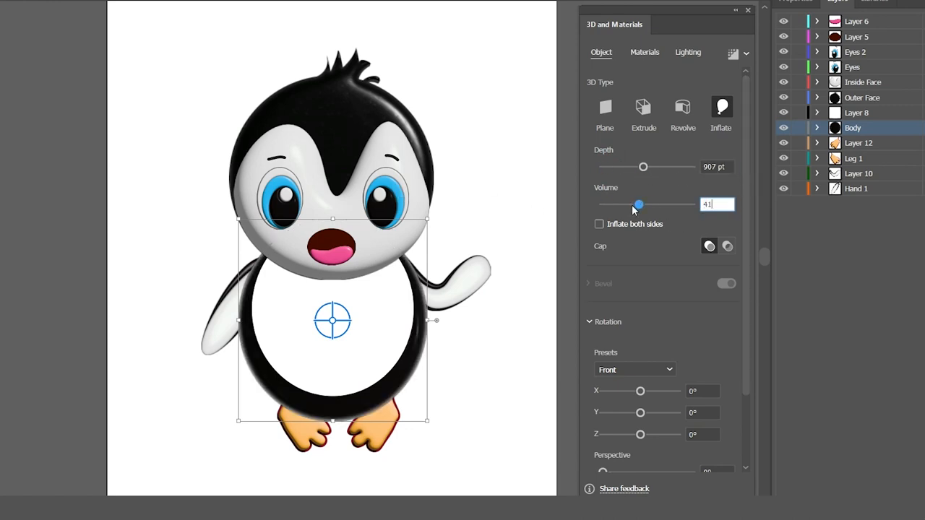
# - Check the head's material and apply the same Fine Leather material to the black body
pyautogui.click(345, 118)
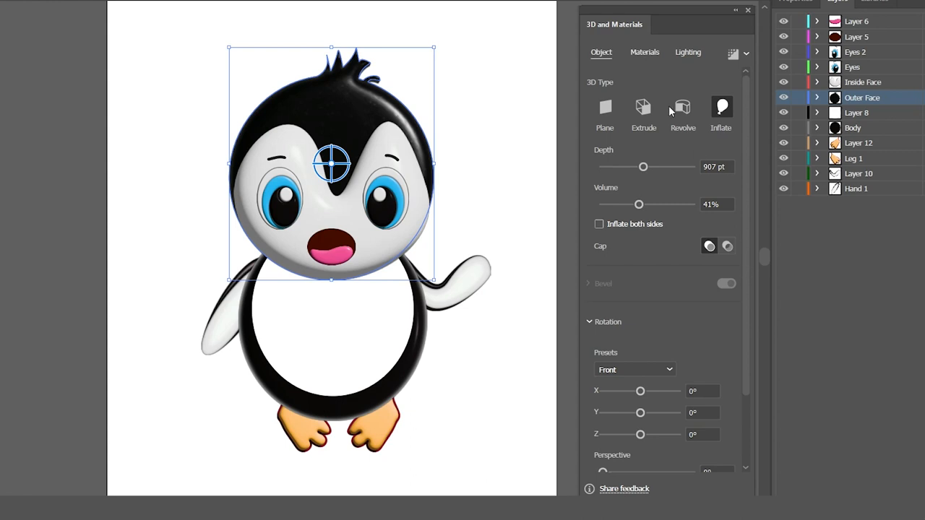
pyautogui.click(645, 52)
pyautogui.moveTo(743, 347); pyautogui.dragTo(765, 345)
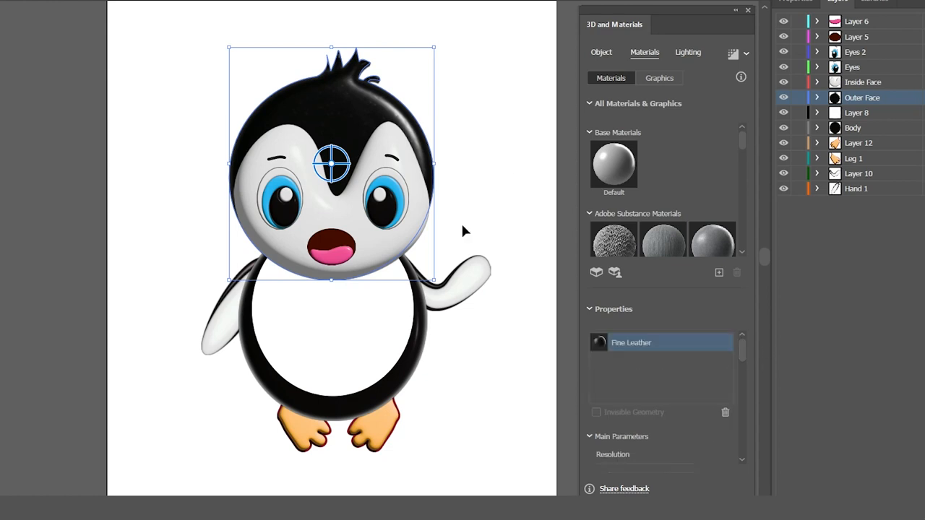
pyautogui.click(416, 371)
pyautogui.click(433, 150)
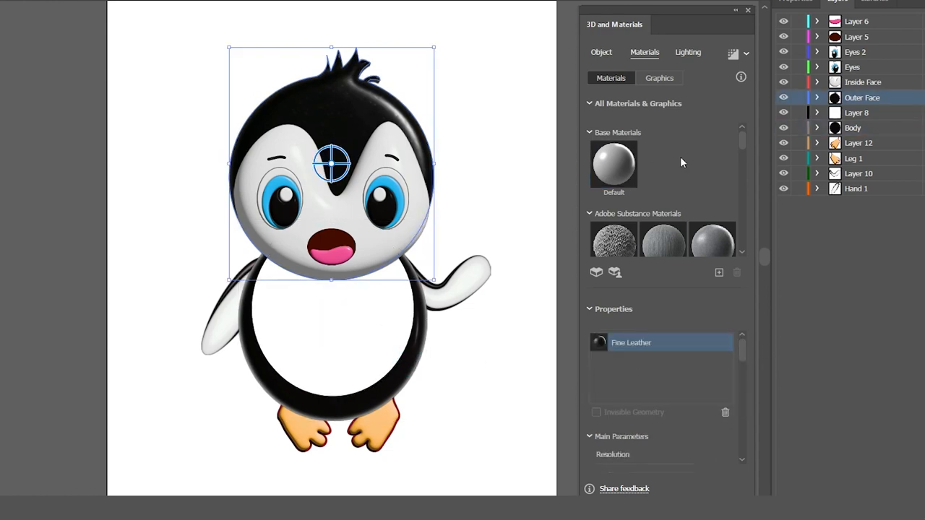
pyautogui.click(443, 369)
pyautogui.scroll(-5, 662, 209)
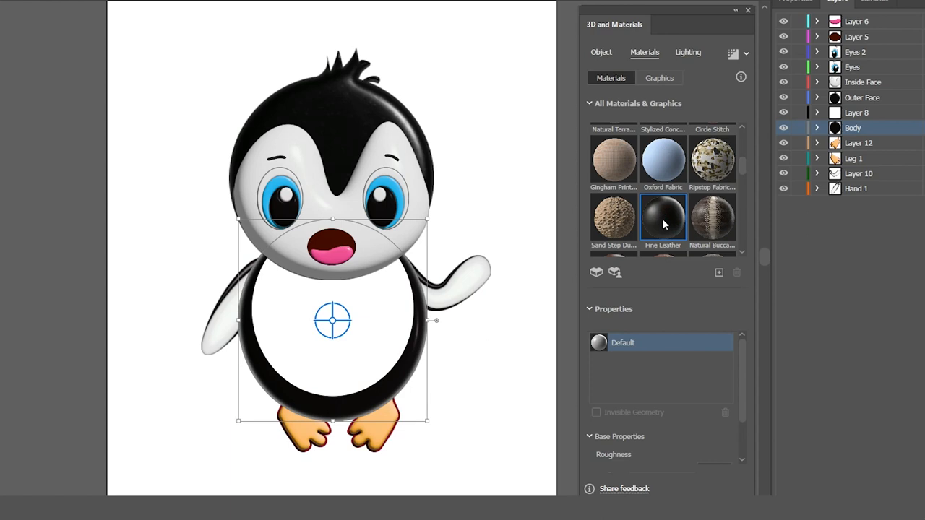
pyautogui.click(663, 222)
# - Set the body's Leather Fine Roughness to 0.48 and its Skin Detail Rotation to 0.23
pyautogui.moveTo(742, 347); pyautogui.dragTo(743, 383)
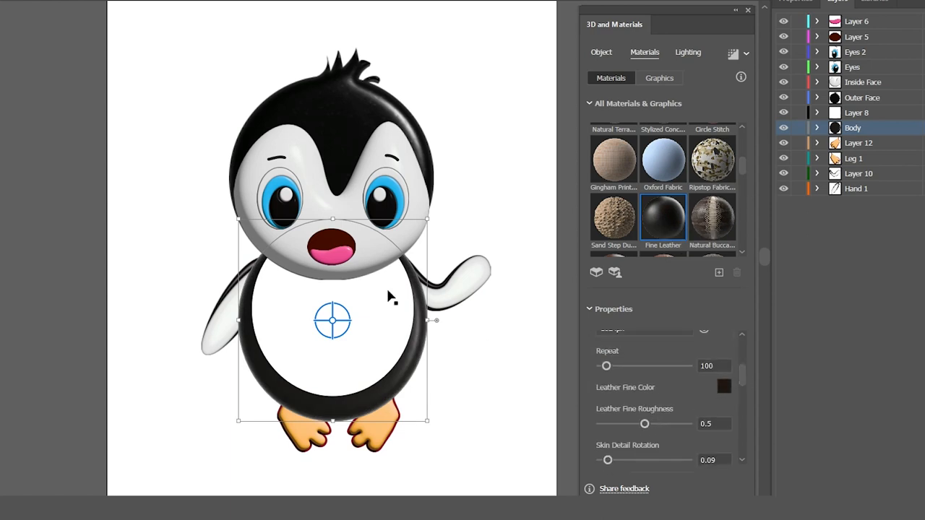
pyautogui.click(343, 134)
pyautogui.moveTo(742, 345); pyautogui.dragTo(744, 402)
pyautogui.click(425, 331)
pyautogui.moveTo(742, 357); pyautogui.dragTo(746, 380)
pyautogui.click(723, 387)
pyautogui.write('0.48')
pyautogui.press('Tab')
pyautogui.write('0.2')
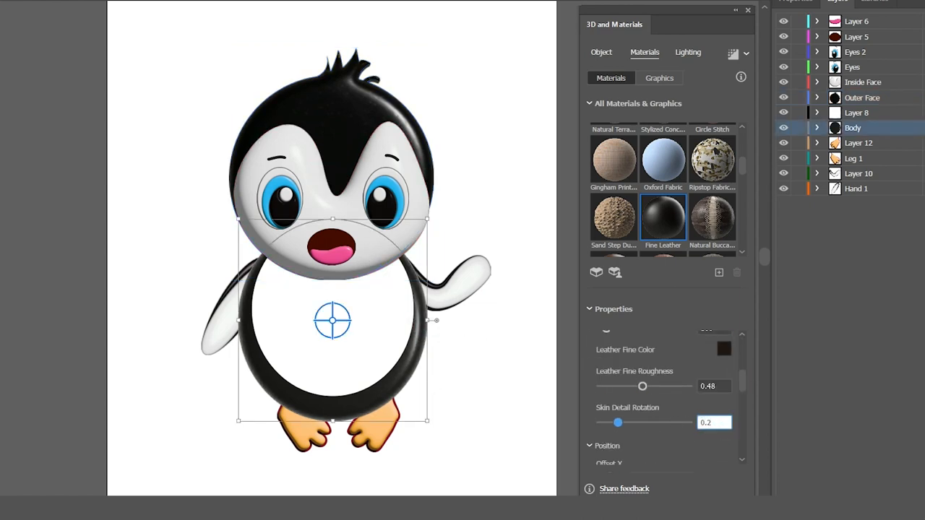
pyautogui.write('3')
pyautogui.press('Return')
# - Compare the head's leather position settings and set the body's Offset X to 163
pyautogui.moveTo(743, 382); pyautogui.dragTo(743, 413)
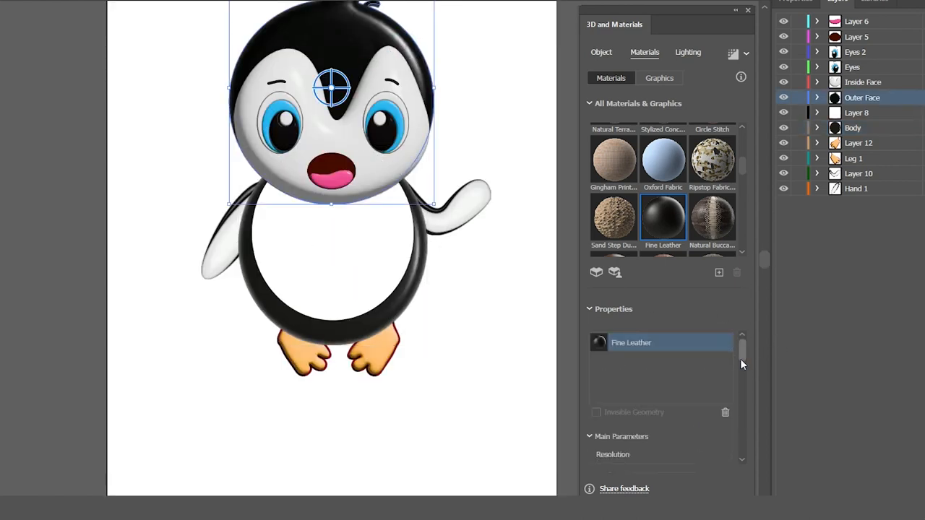
pyautogui.moveTo(740, 358); pyautogui.dragTo(743, 423)
pyautogui.click(420, 264)
pyautogui.moveTo(742, 357); pyautogui.dragTo(742, 400)
pyautogui.click(403, 40)
pyautogui.click(413, 284)
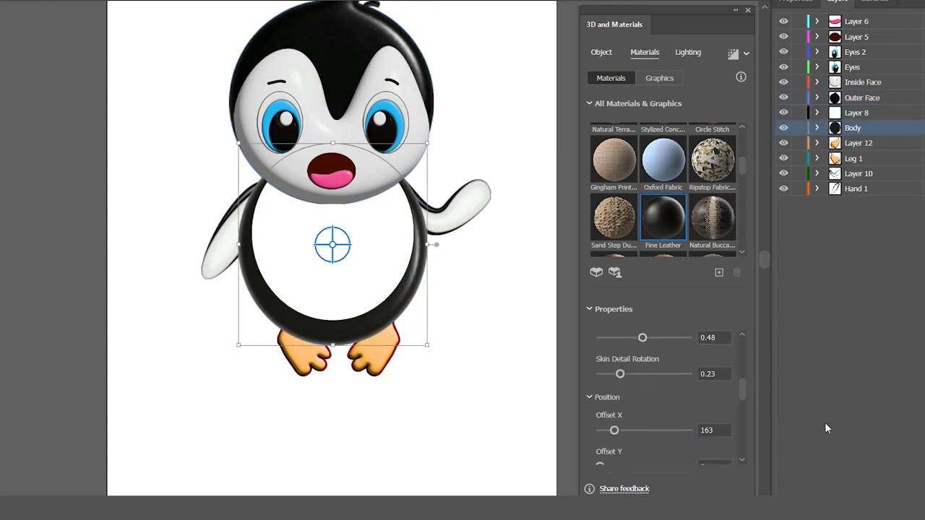
# - Compare the head's technical parameters and set the body's leather luminosity to 0.46 and contrast to 0.6
pyautogui.scroll(-3, 716, 387)
pyautogui.click(394, 34)
pyautogui.moveTo(741, 340); pyautogui.dragTo(747, 422)
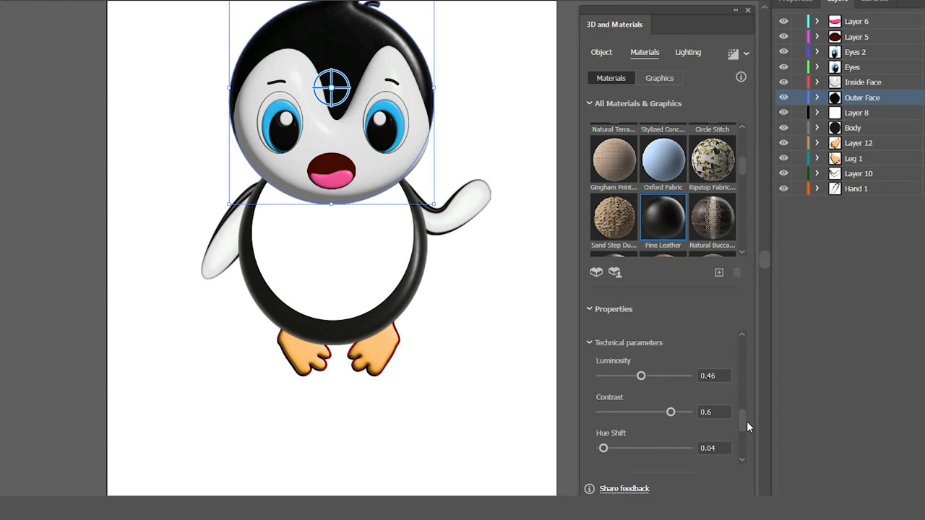
pyautogui.moveTo(747, 421); pyautogui.dragTo(742, 451)
pyautogui.click(420, 295)
pyautogui.moveTo(740, 362); pyautogui.dragTo(744, 426)
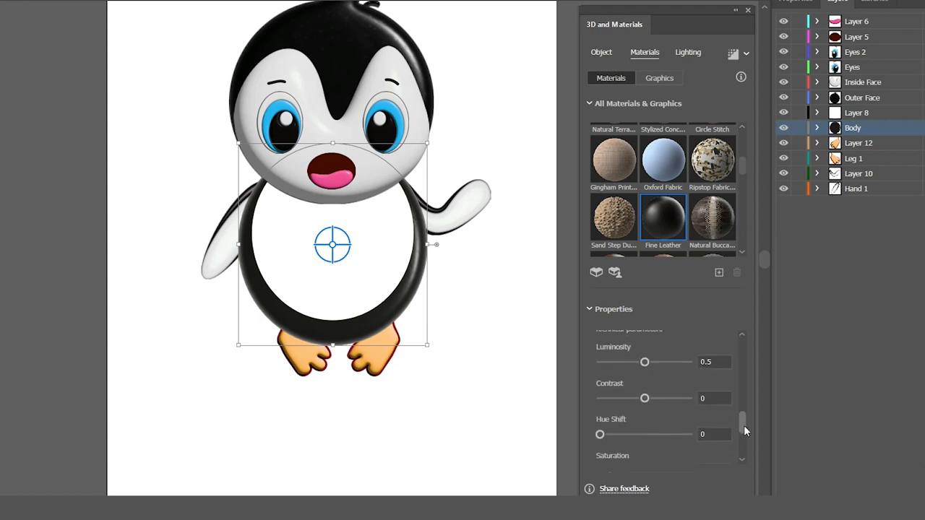
pyautogui.click(715, 357)
pyautogui.write('0.46')
pyautogui.press('Tab')
pyautogui.write('0.6')
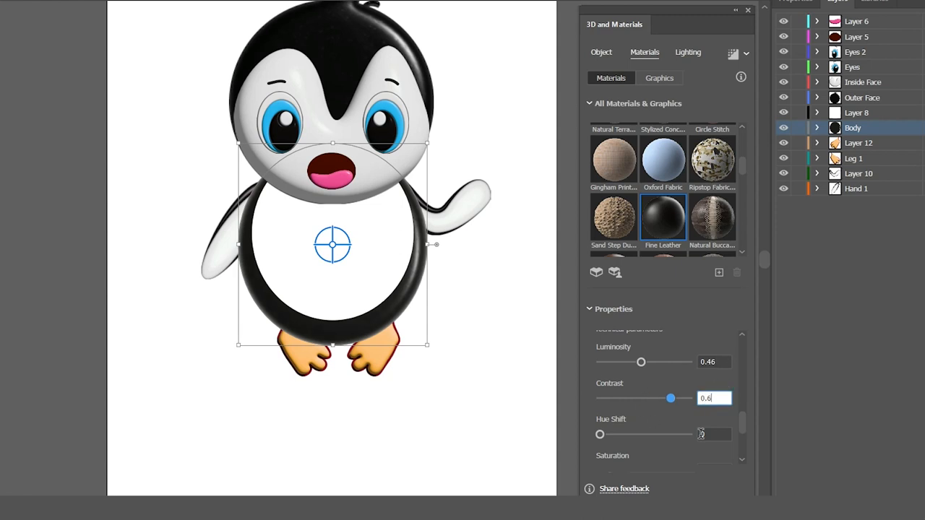
# - Set the Hue Shift of the body's leather material to 0.04
pyautogui.press('Tab')
pyautogui.write('0.04')
pyautogui.moveTo(742, 418); pyautogui.dragTo(743, 435)
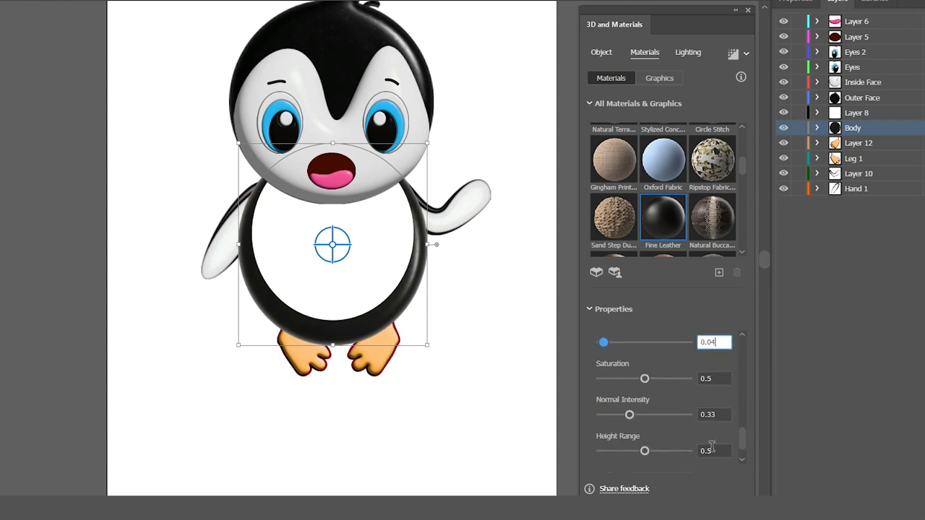
pyautogui.moveTo(741, 439); pyautogui.dragTo(743, 453)
pyautogui.scroll(2, 682, 468)
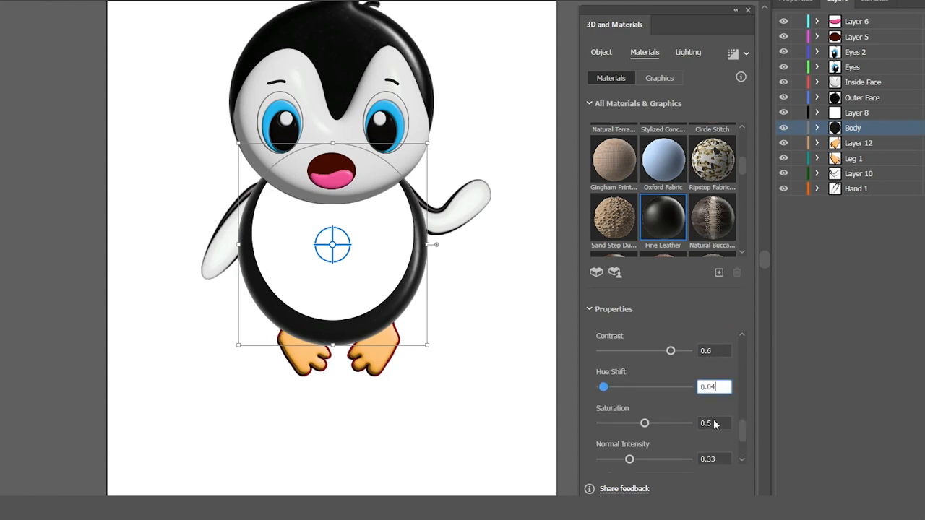
# - Deselect the artwork, close the 3D and Materials settings and fit the whole artboard in view
pyautogui.click(457, 432)
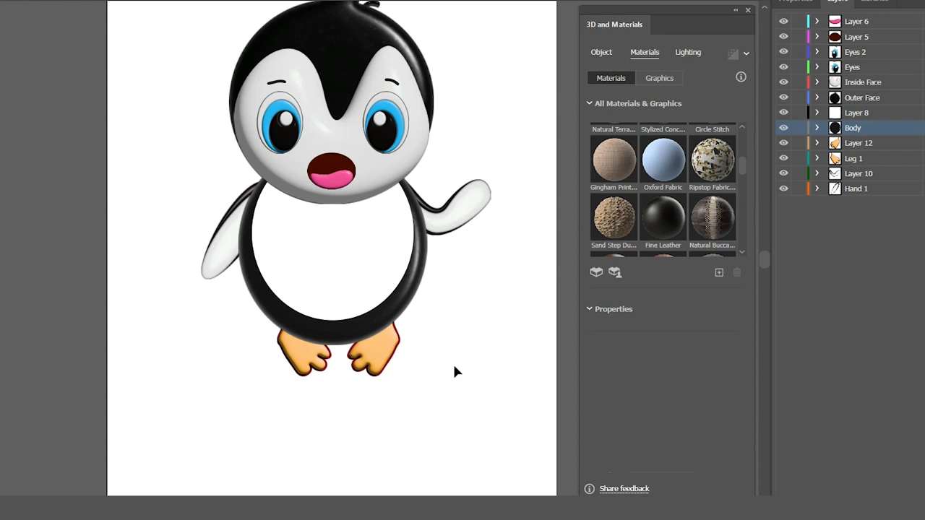
pyautogui.click(748, 10)
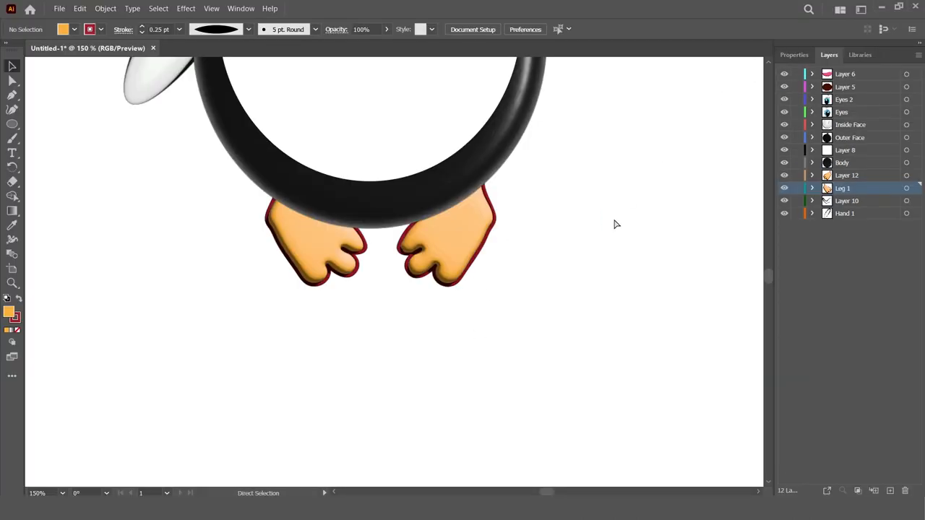
pyautogui.hotkey('ctrl', '0')
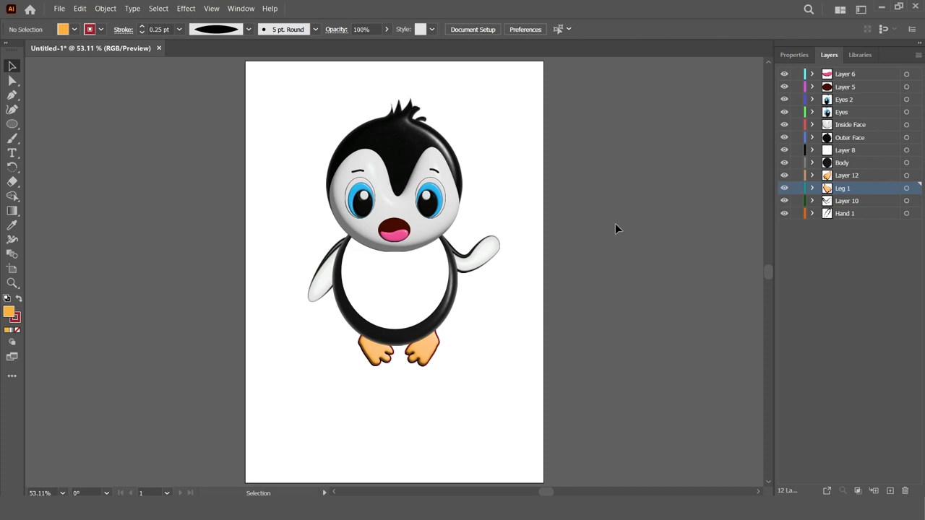